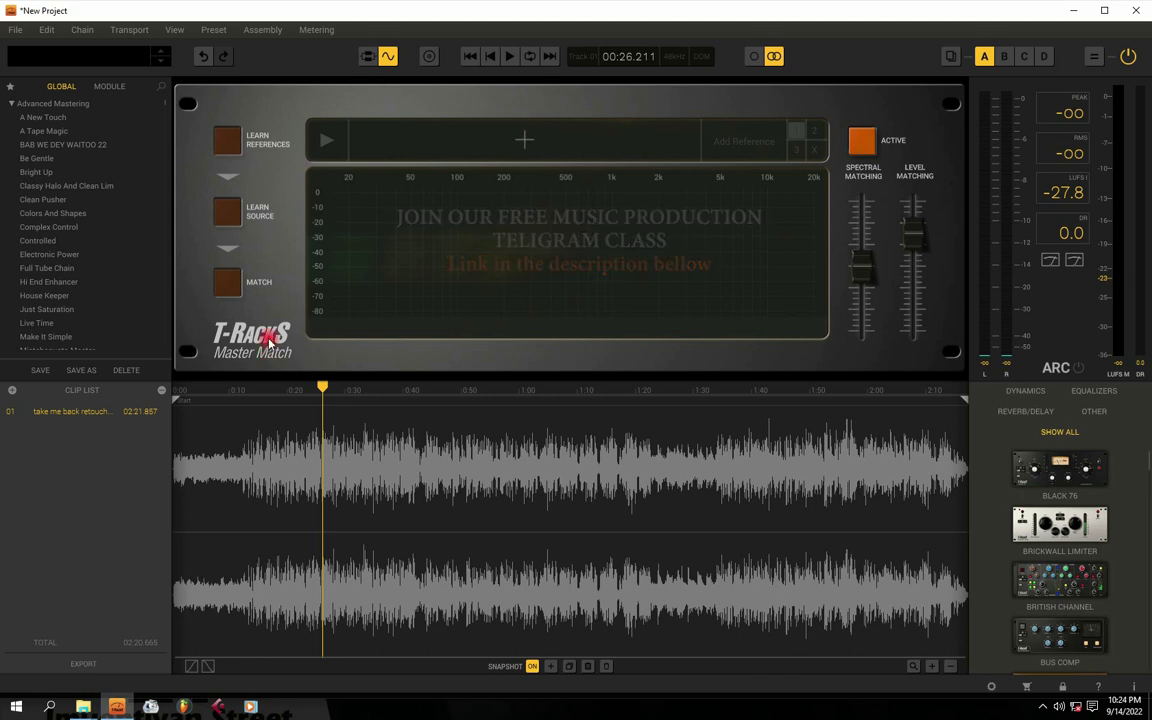
Activate the Master Match module
left_click(865, 141)
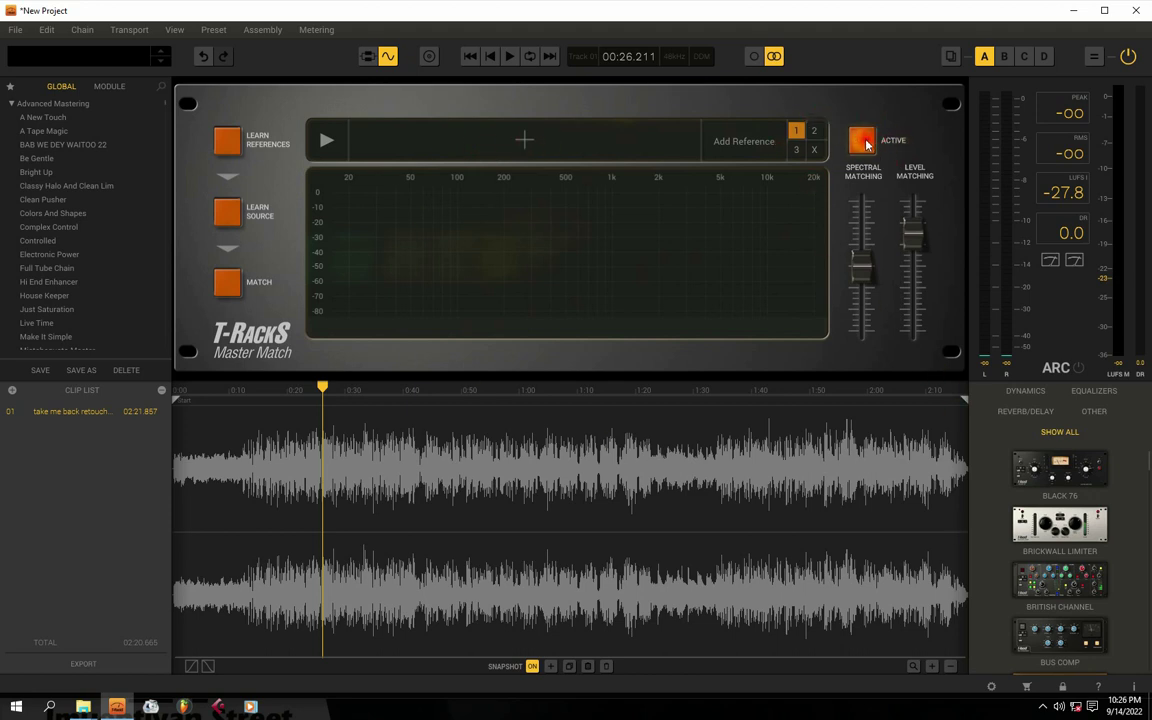
left_click(866, 145)
left_click(862, 145)
Lower the Spectral Matching and Level Matching faders slightly, keeping the module active
mouse_move(862, 183)
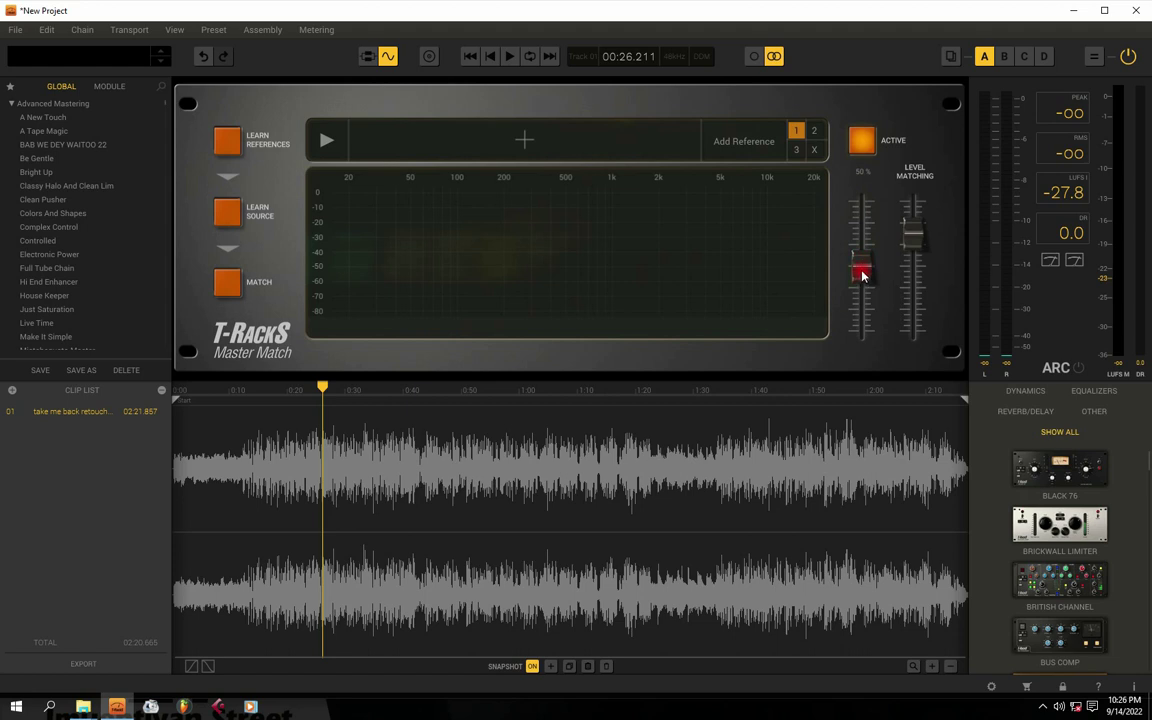
mouse_move(862, 273)
left_mouse_down()
mouse_move(862, 246)
mouse_move(859, 327)
mouse_move(861, 226)
mouse_move(865, 265)
left_mouse_up()
left_click_drag(864, 252, 914, 229)
left_click_drag(905, 226, 915, 261)
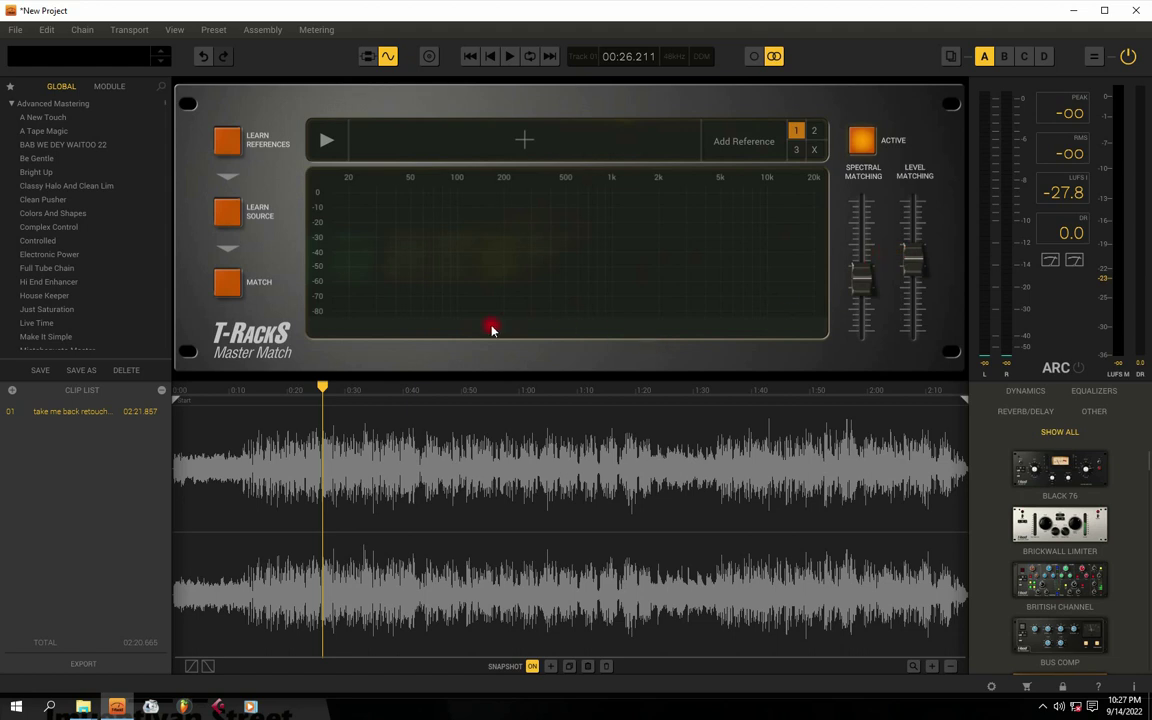
left_click(857, 138)
left_click(858, 141)
left_click(524, 143)
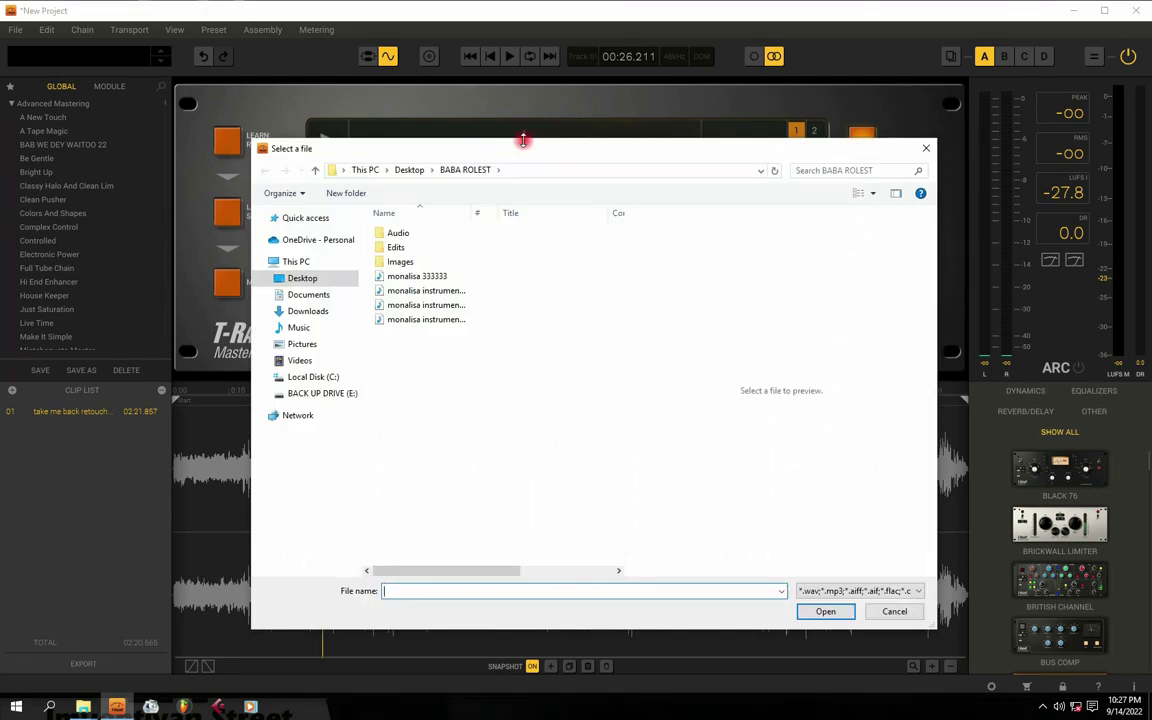
left_click(298, 280)
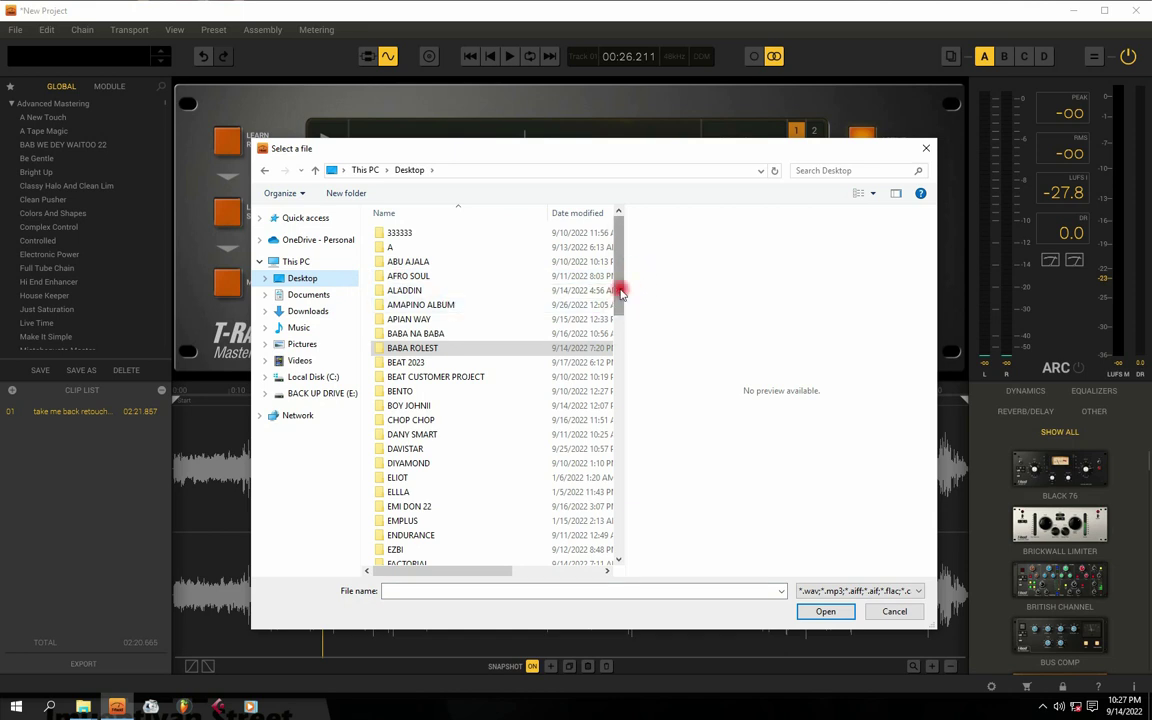
left_click(406, 364)
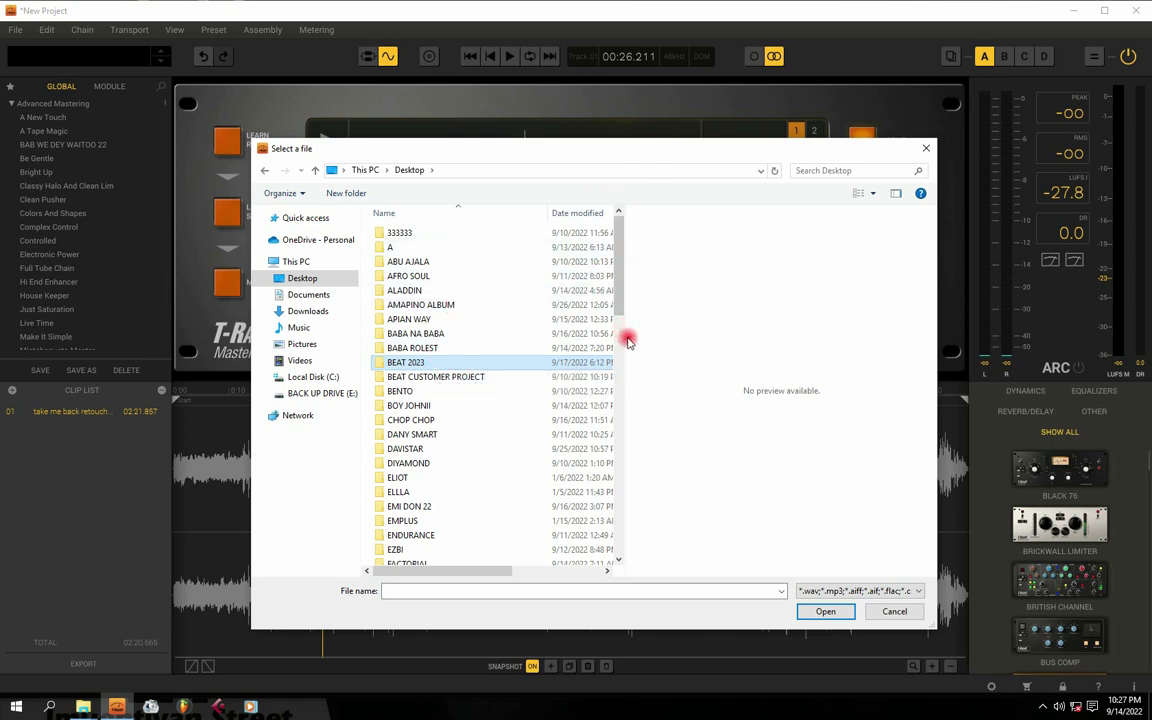
left_click_drag(623, 336, 684, 350)
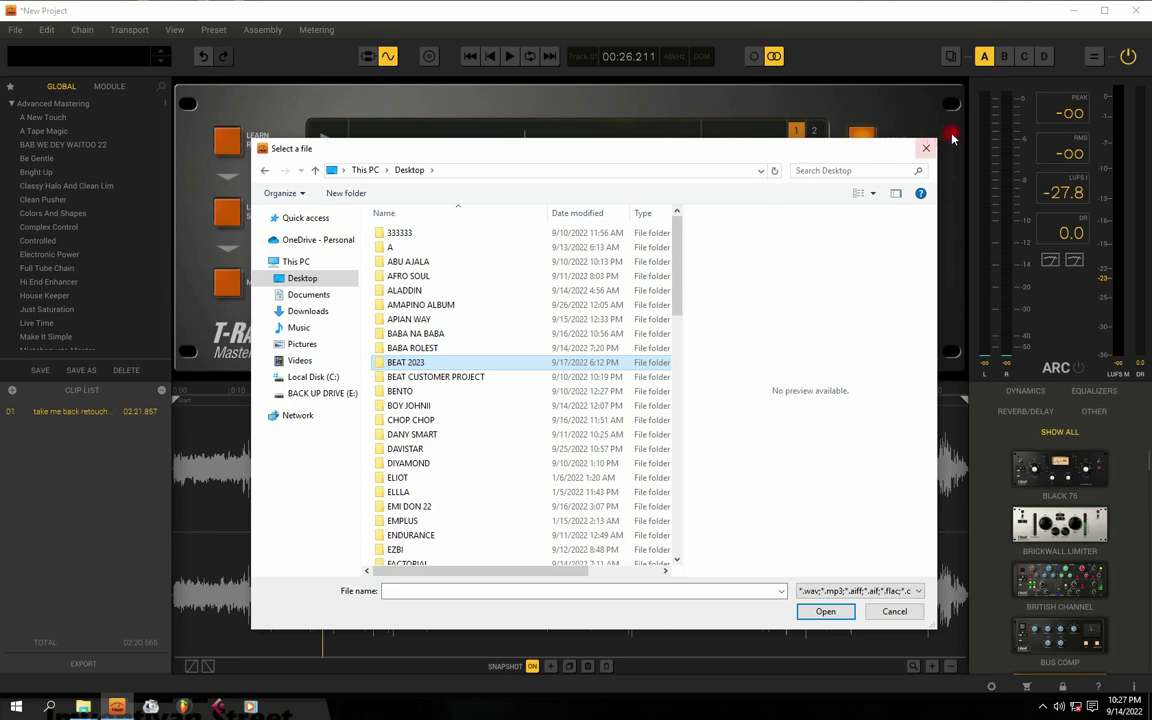
left_click(926, 148)
Switch to File Explorer and load track 12, How to Luv, from the Boy Alone Album folder into the first reference slot
left_click(83, 707)
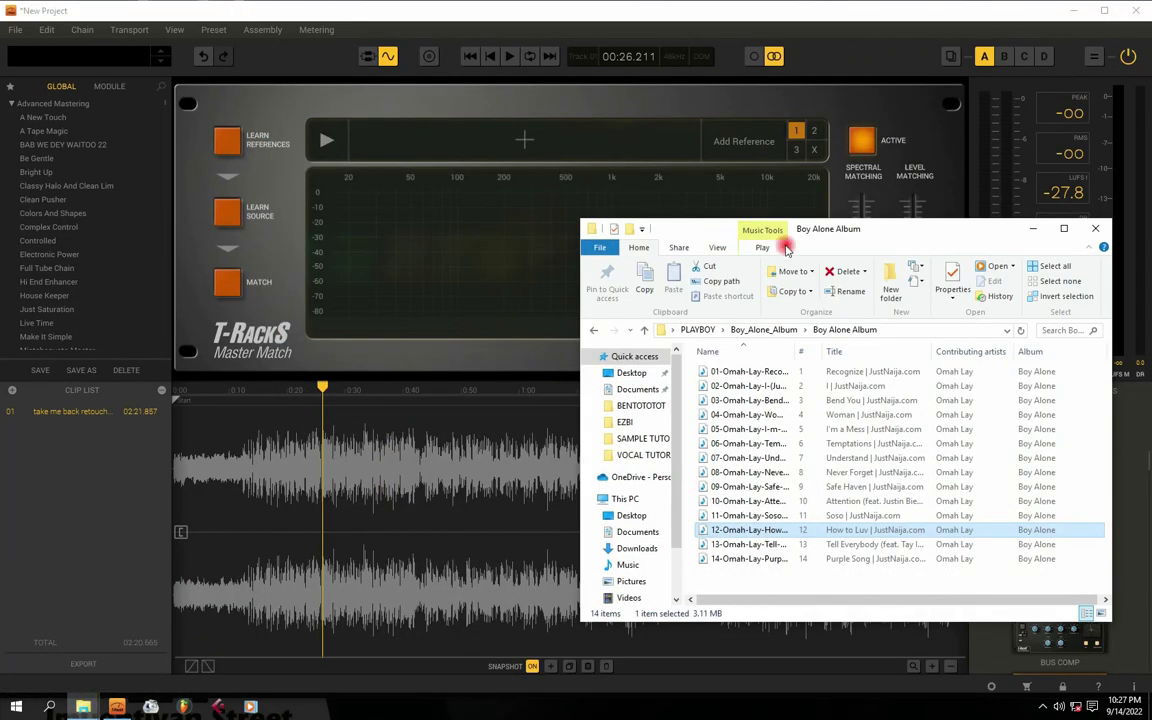
left_click_drag(805, 226, 927, 193)
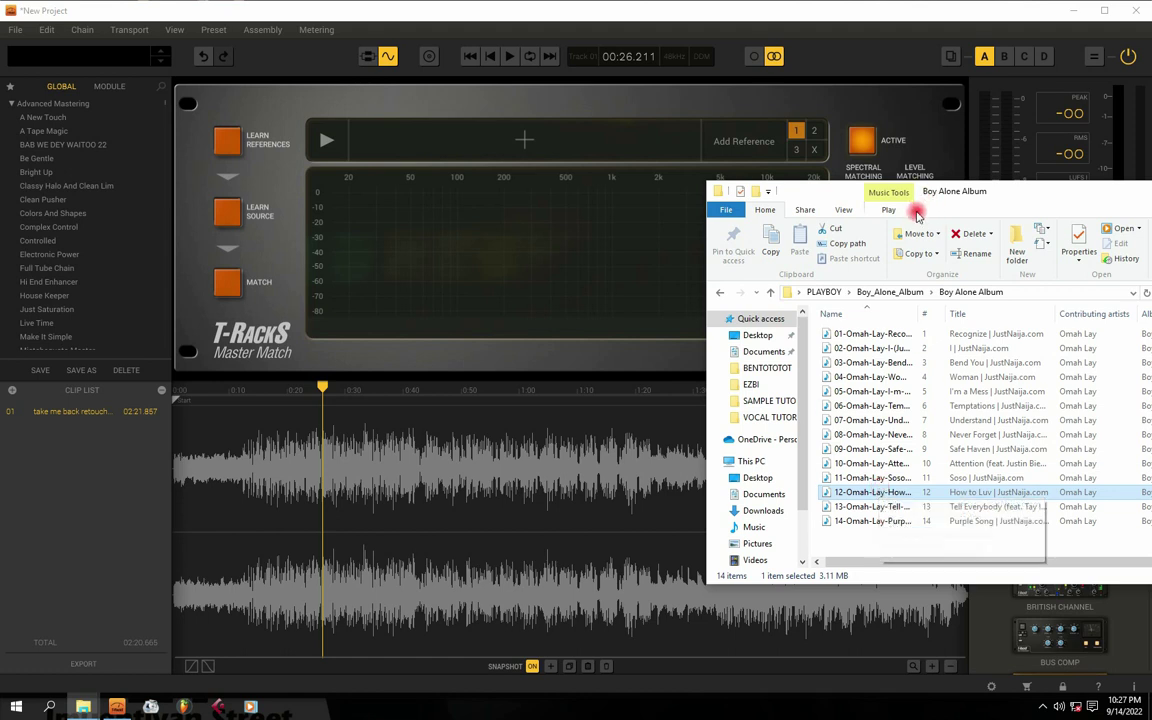
left_click_drag(949, 190, 895, 209)
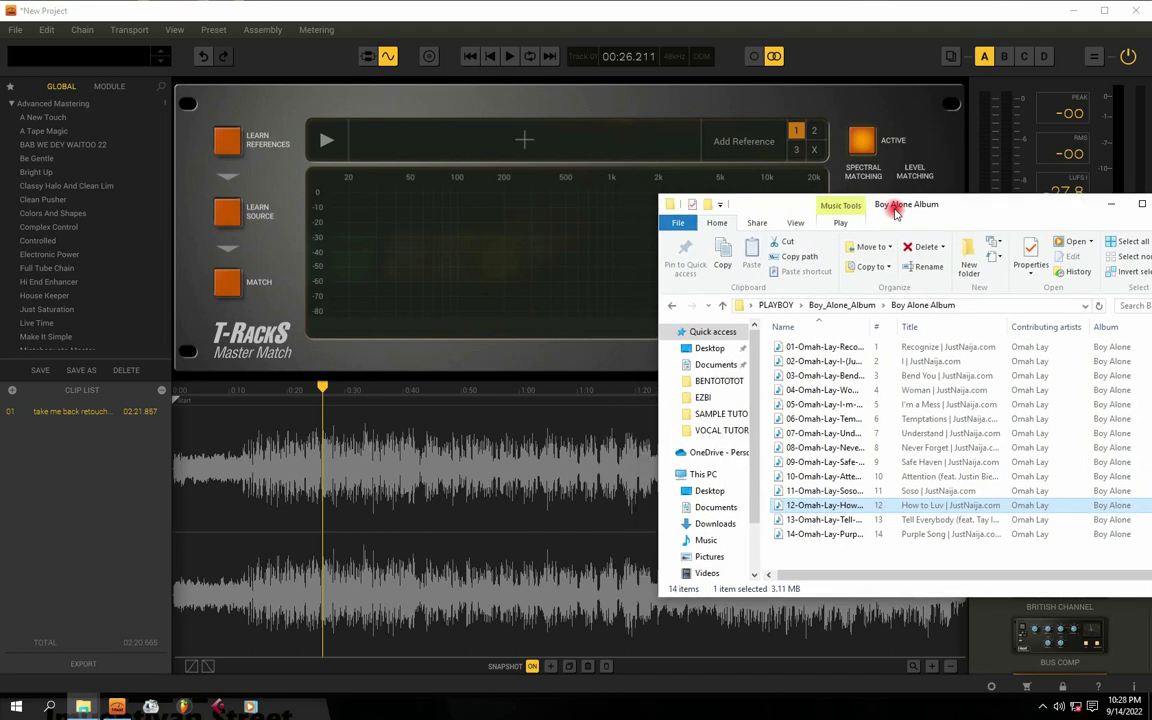
left_click_drag(896, 212, 894, 210)
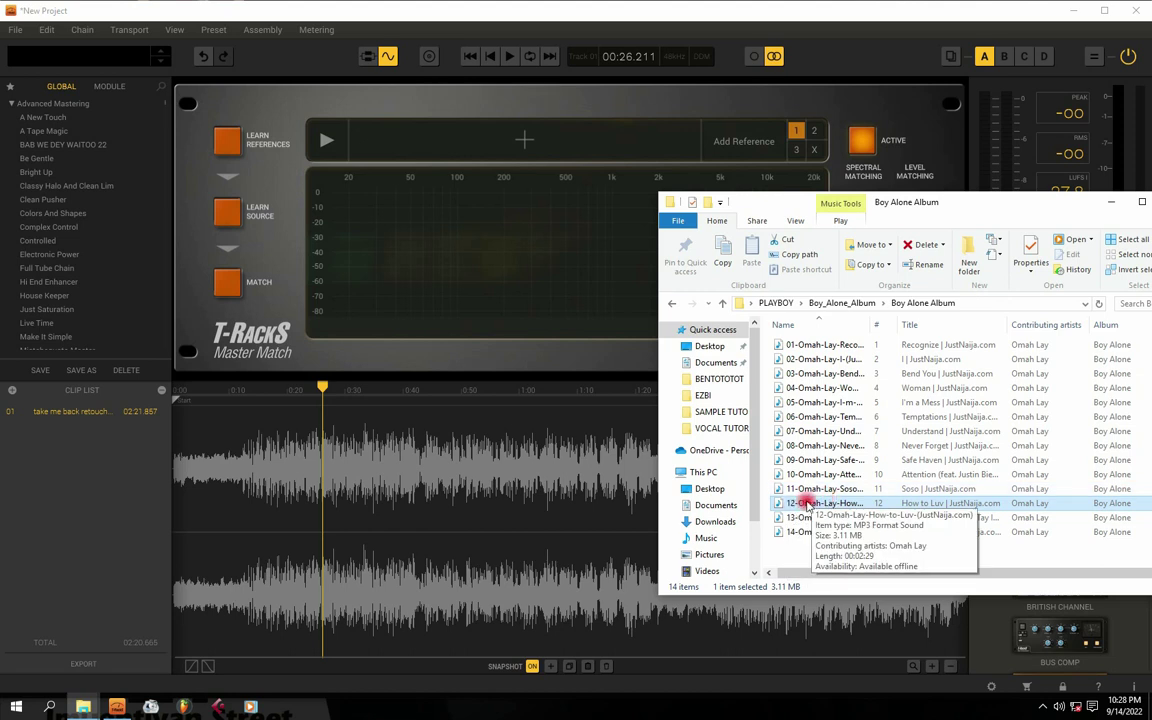
left_click_drag(874, 200, 916, 197)
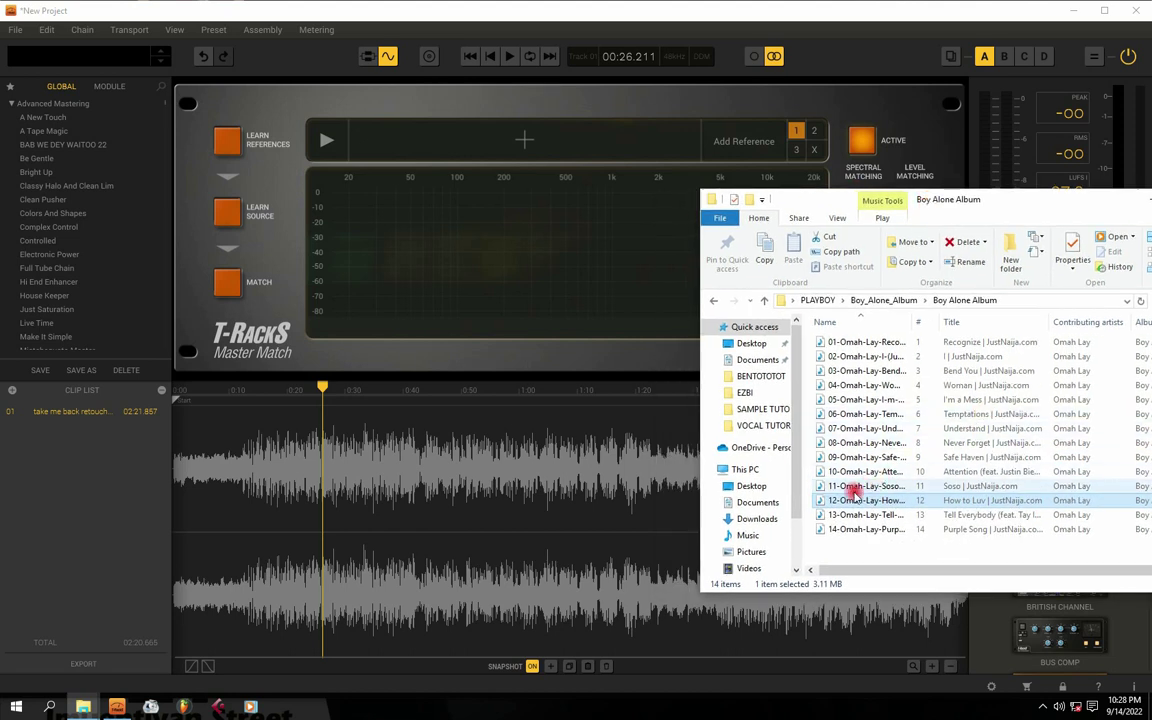
left_click_drag(822, 505, 545, 147)
left_click_drag(1000, 205, 738, 314)
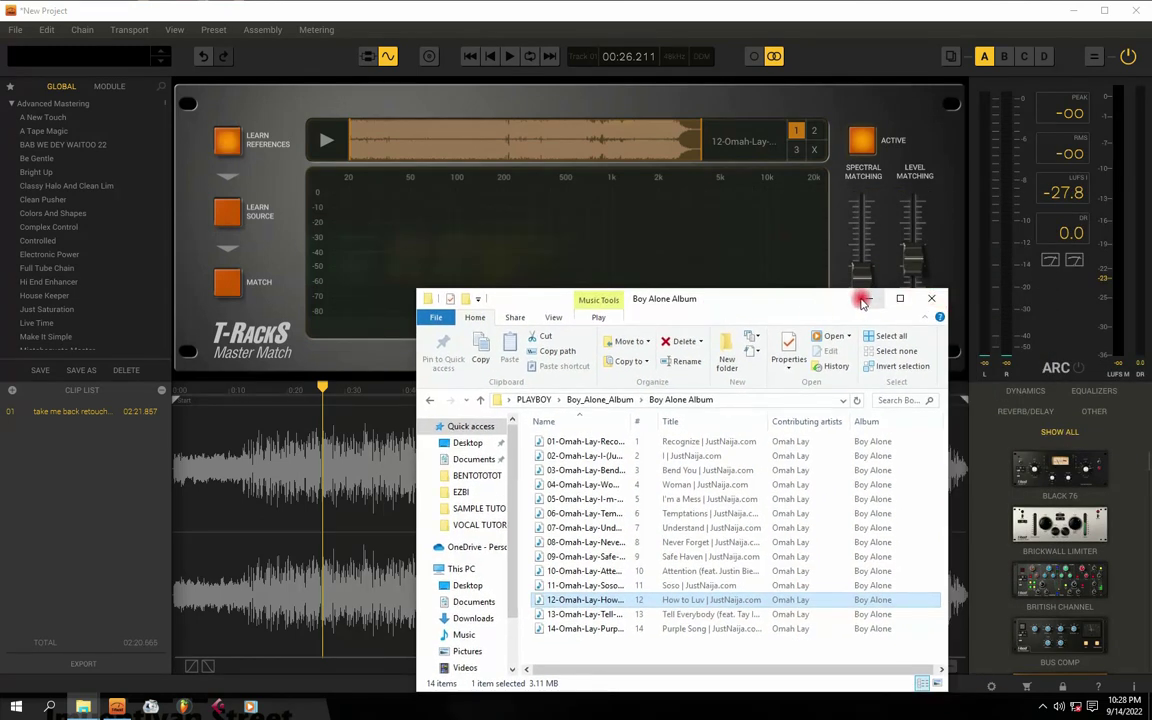
left_click(866, 298)
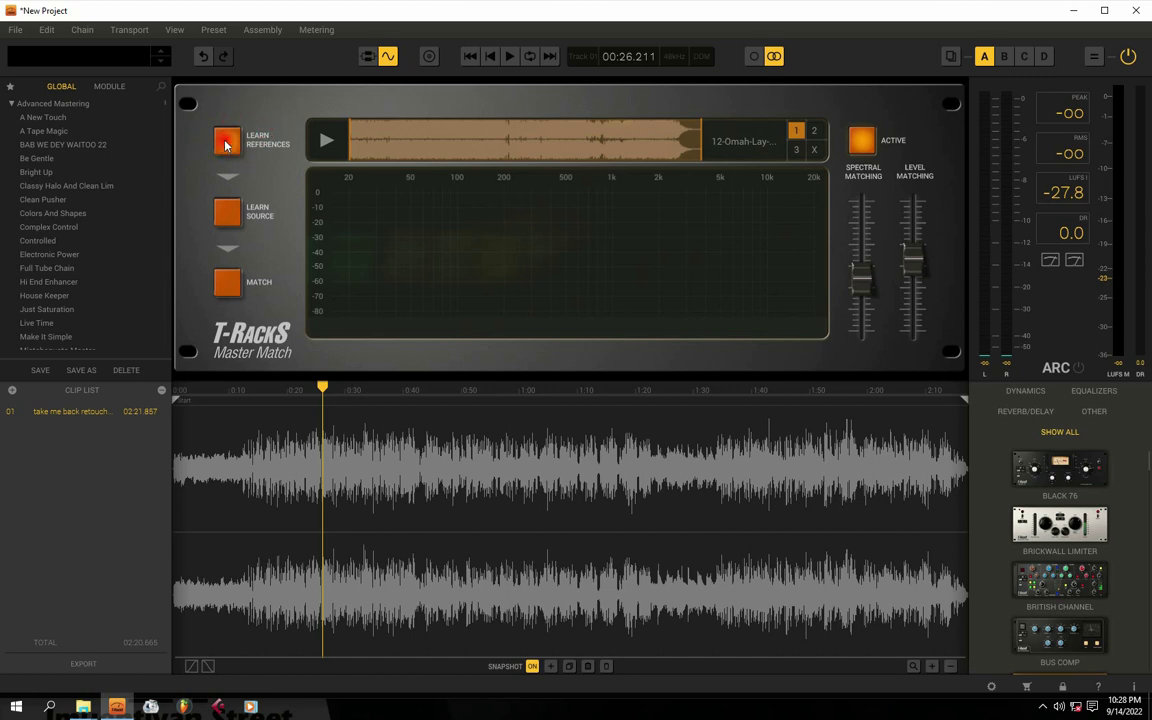
Show the processing chain and move the Master Match module into the signal path
left_click_drag(353, 144, 692, 147)
left_click(367, 57)
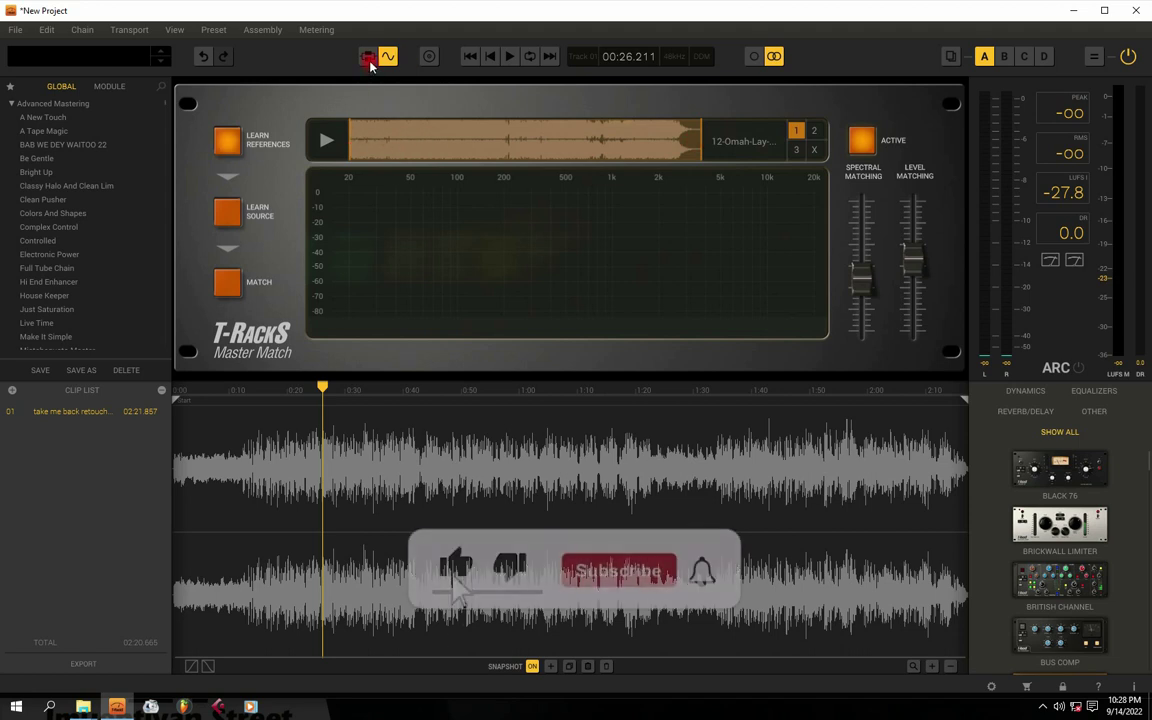
left_click(368, 57)
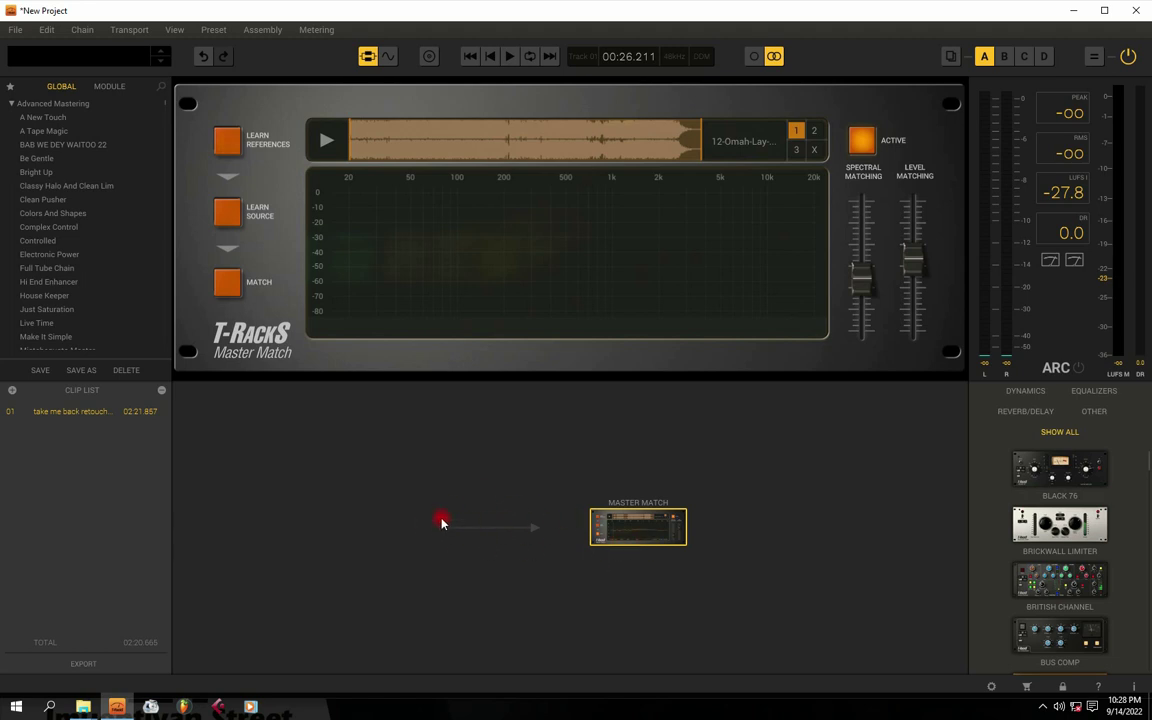
mouse_move(660, 553)
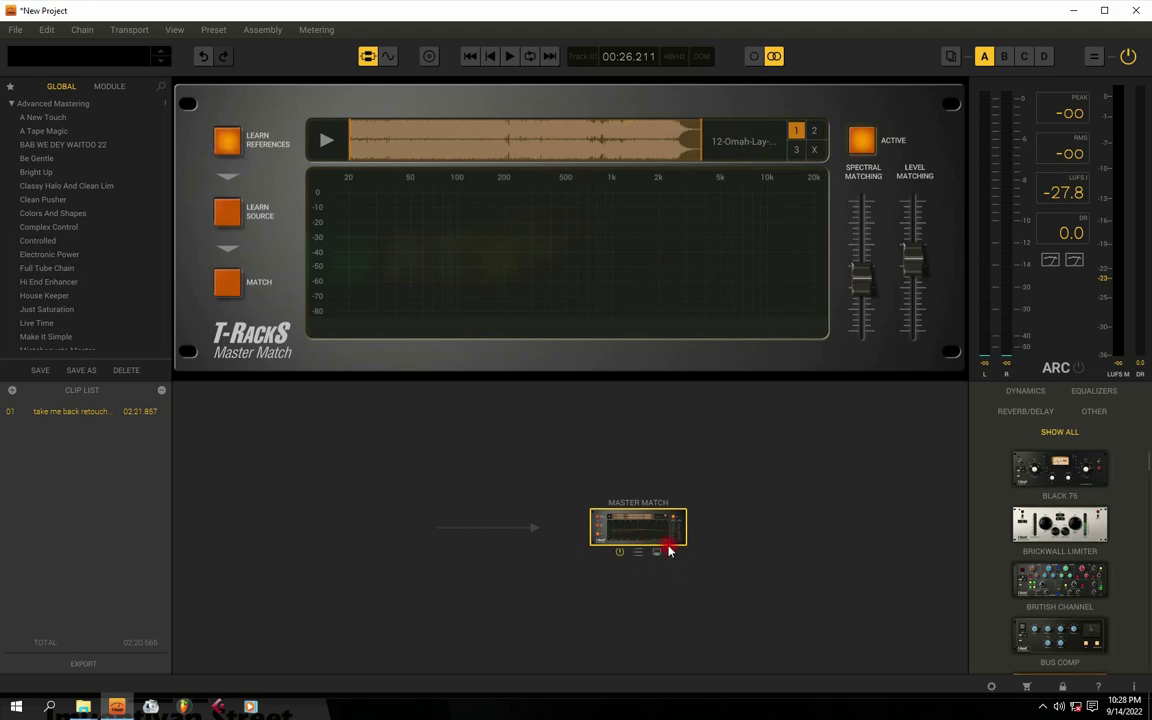
left_click(660, 556)
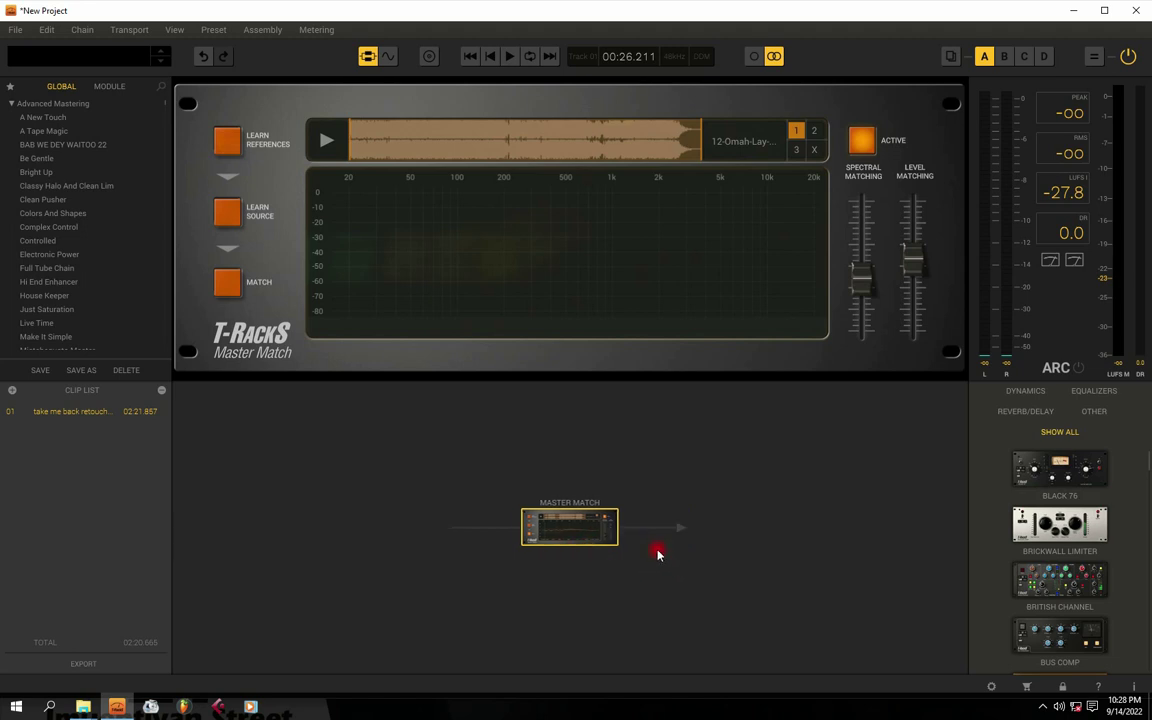
mouse_move(548, 512)
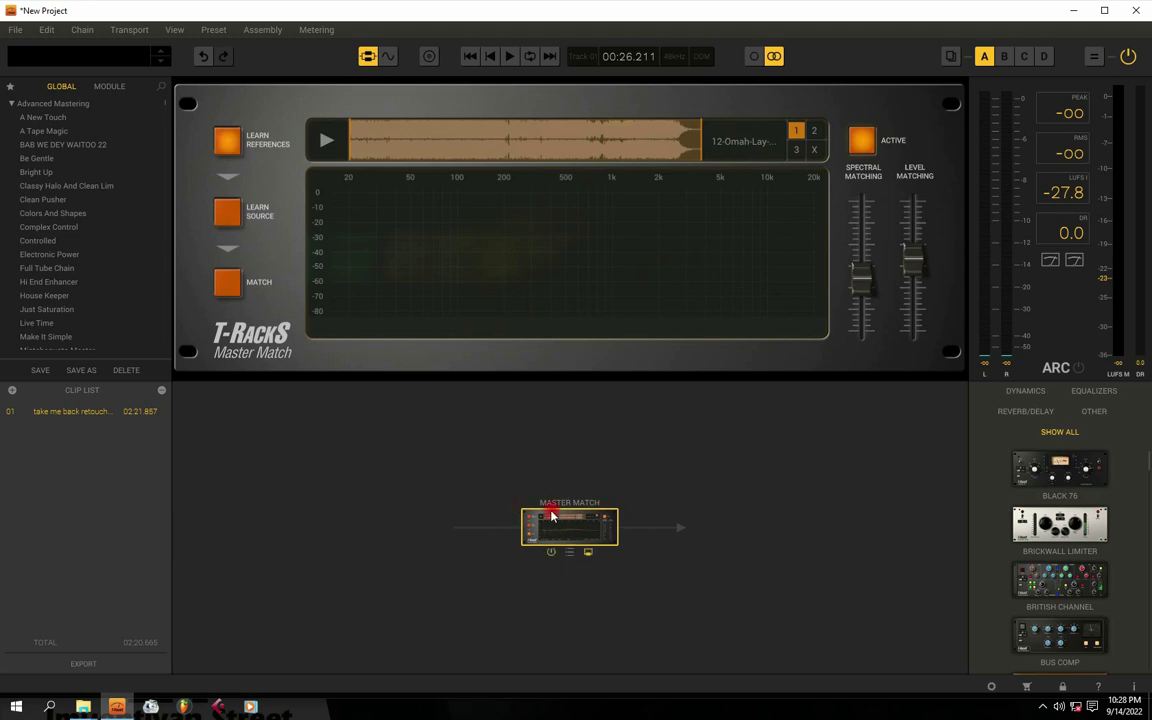
mouse_move(573, 530)
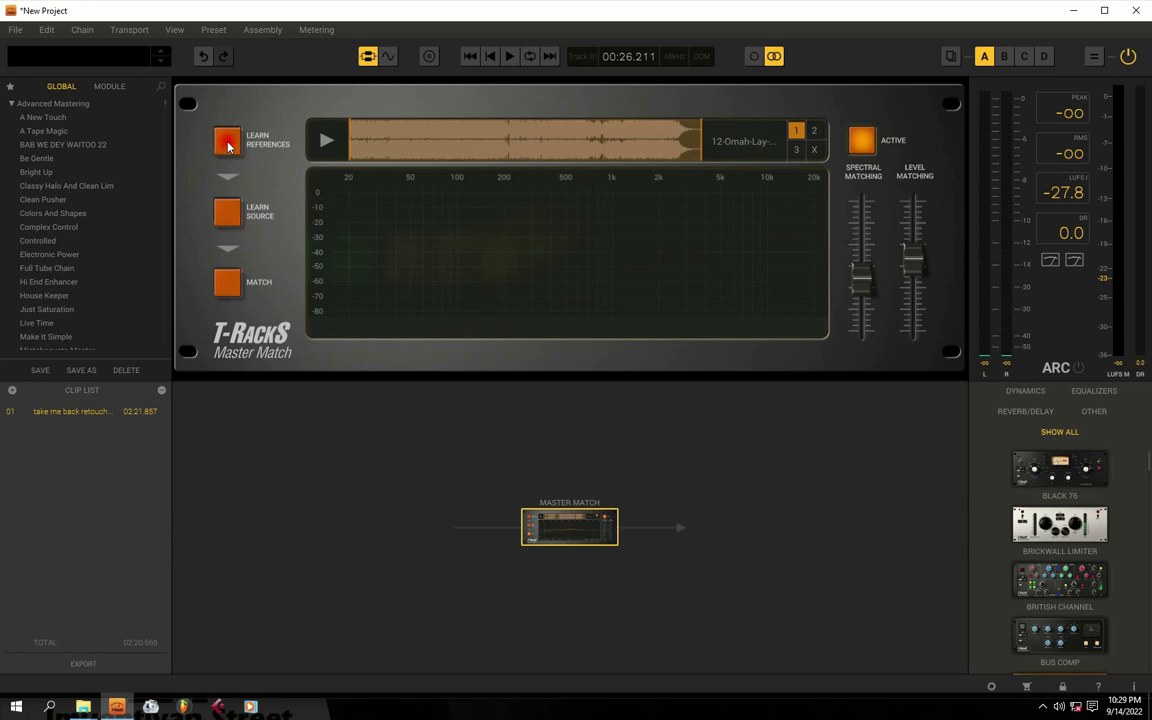
Learn the spectrum of the loaded reference track
left_click(228, 143)
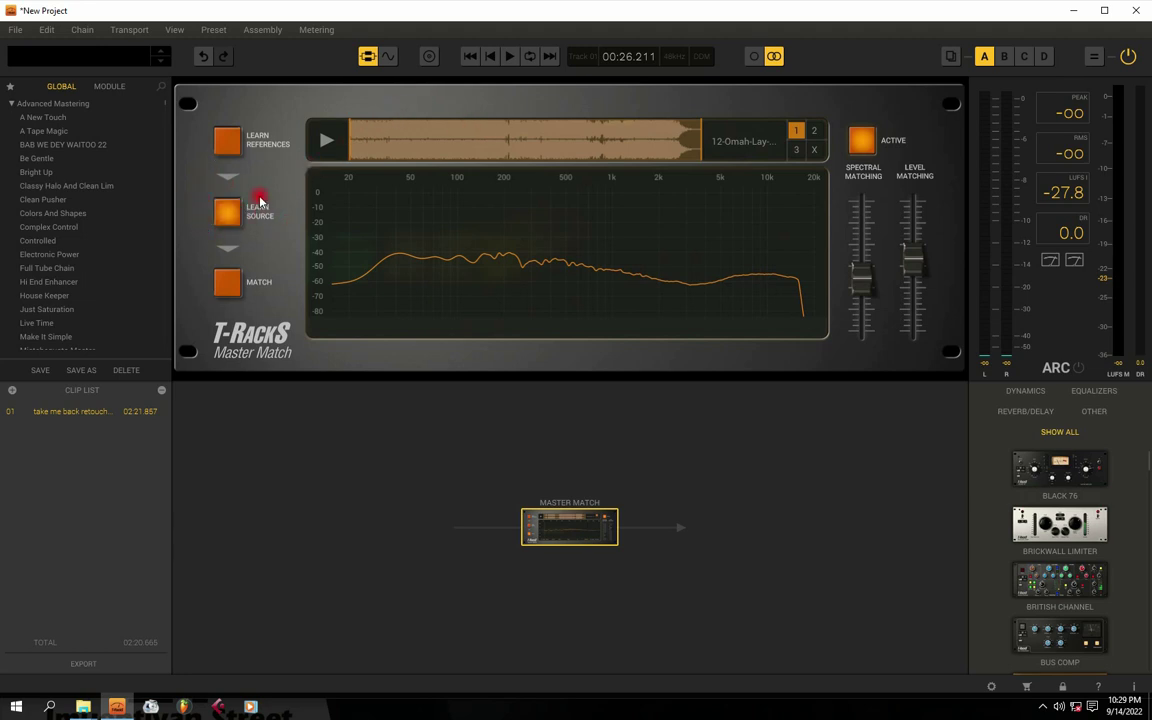
left_click(226, 214)
left_click(225, 213)
Return to the waveform view and learn the source spectrum while the song plays, ending both the learning and the playback
left_click(388, 57)
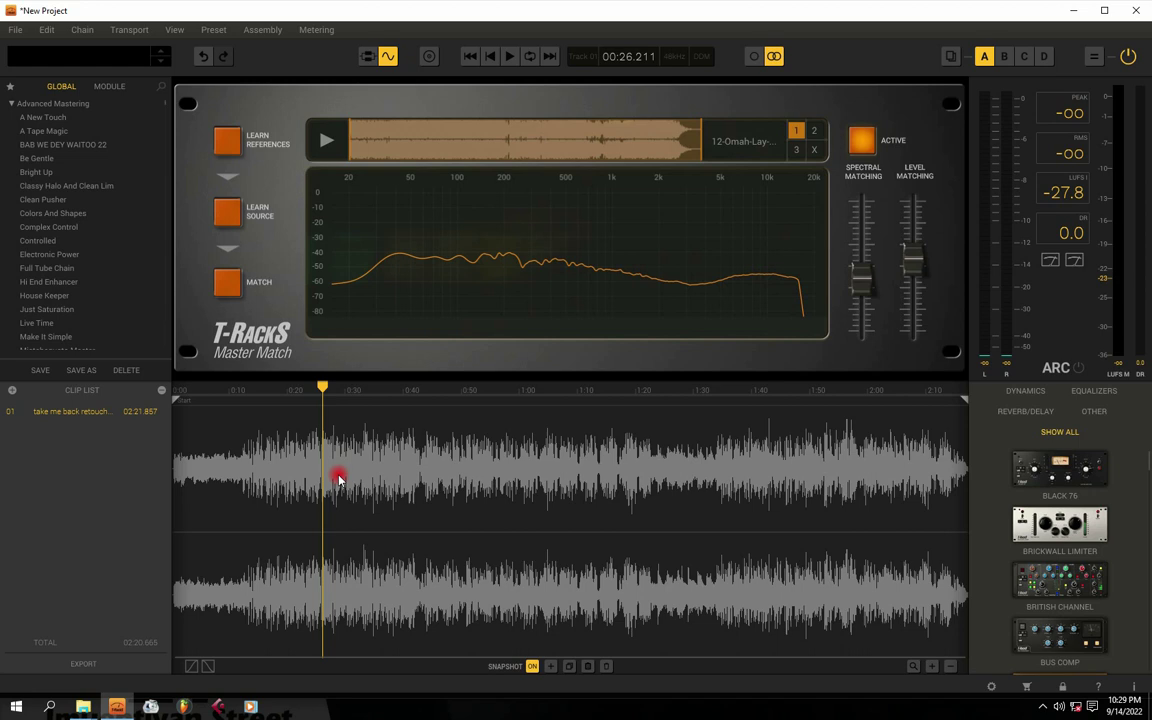
left_click(232, 216)
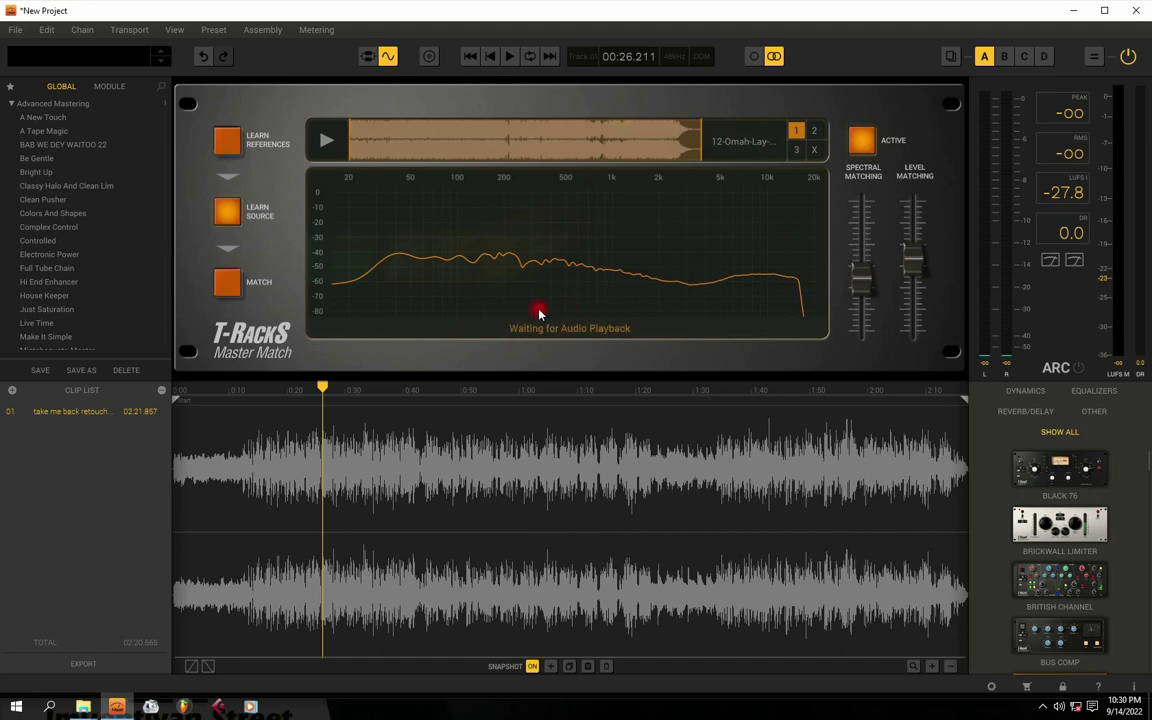
key("space")
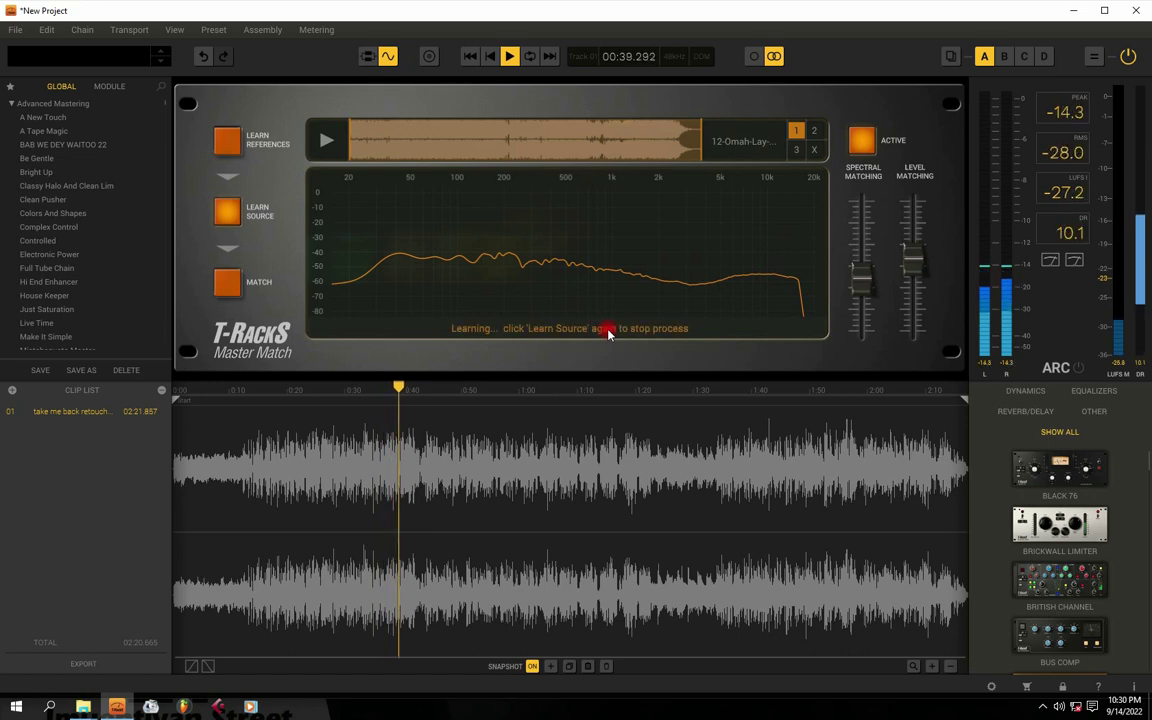
left_click(226, 214)
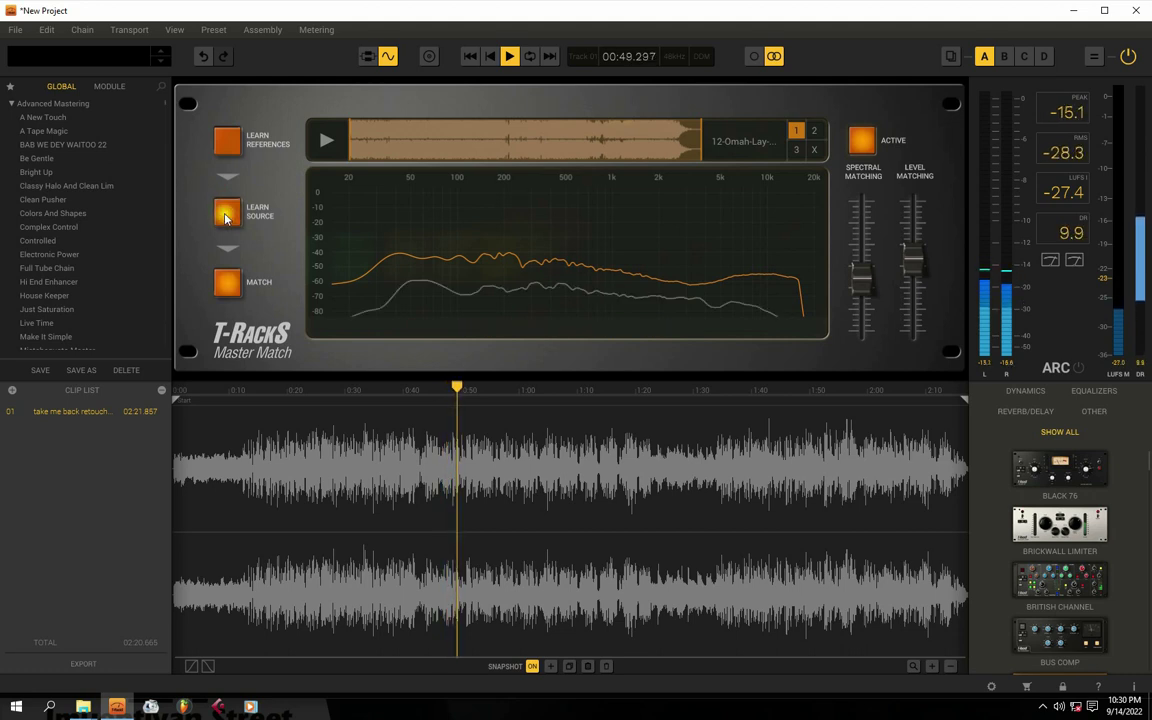
key("space")
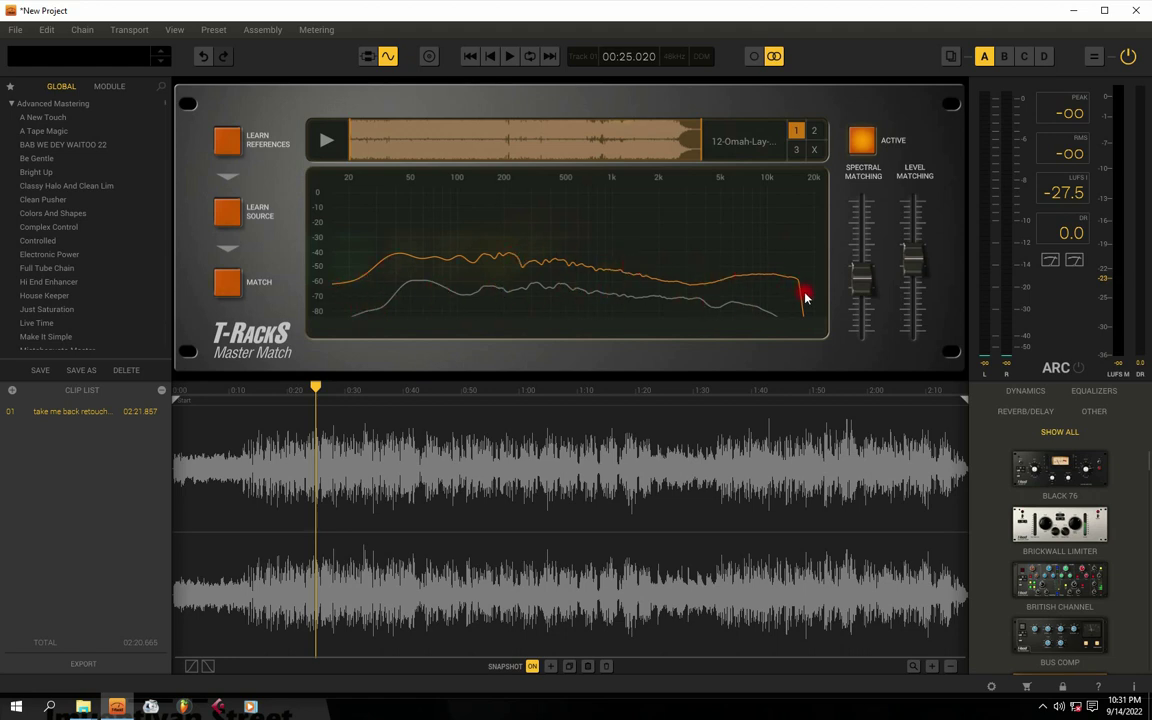
Match the source to the learned reference and play the song to hear the matched sound
left_click(227, 285)
left_click(228, 287)
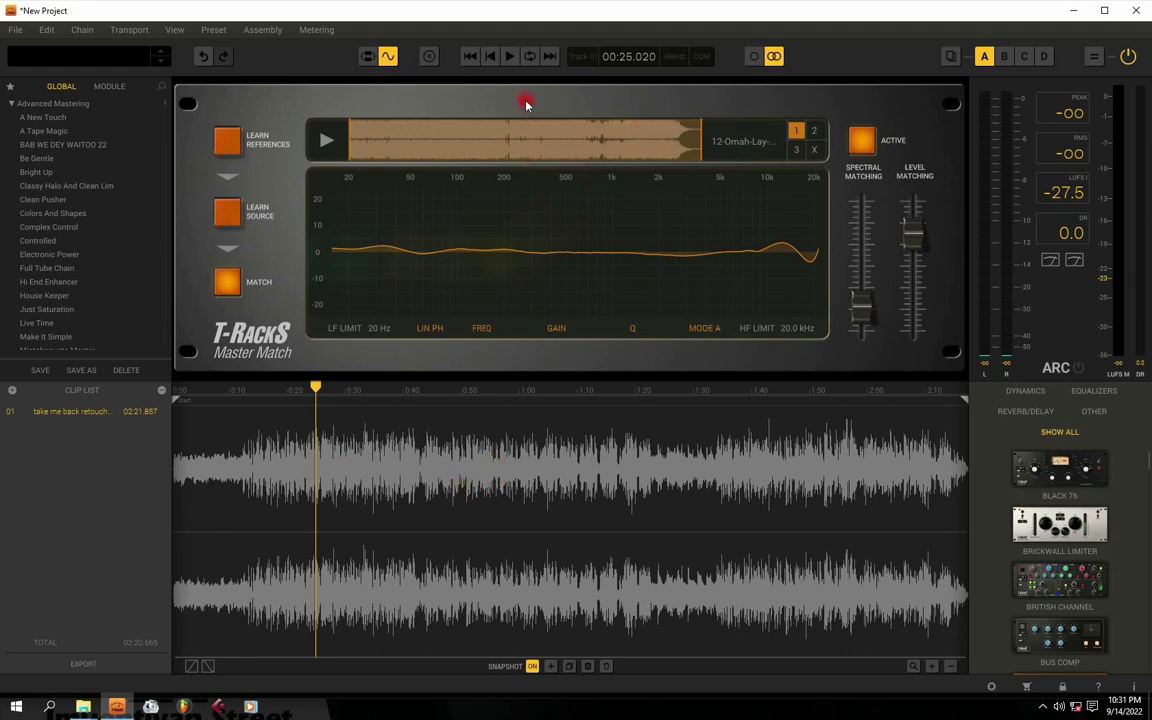
key("space")
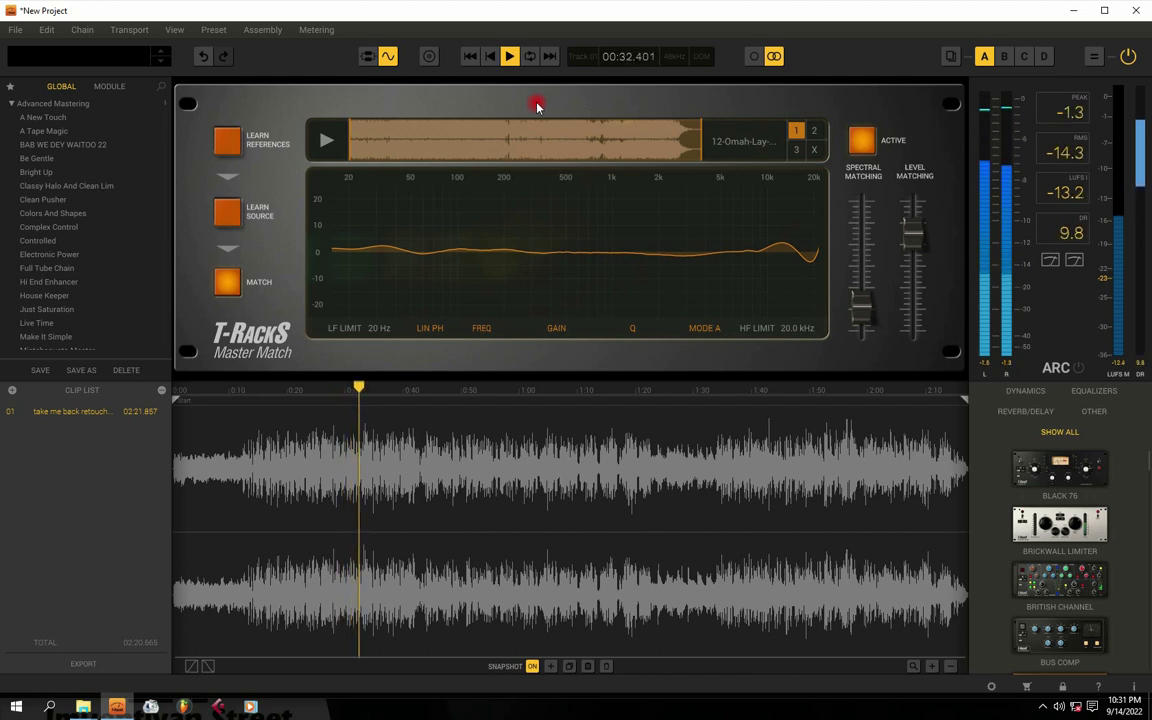
key("space")
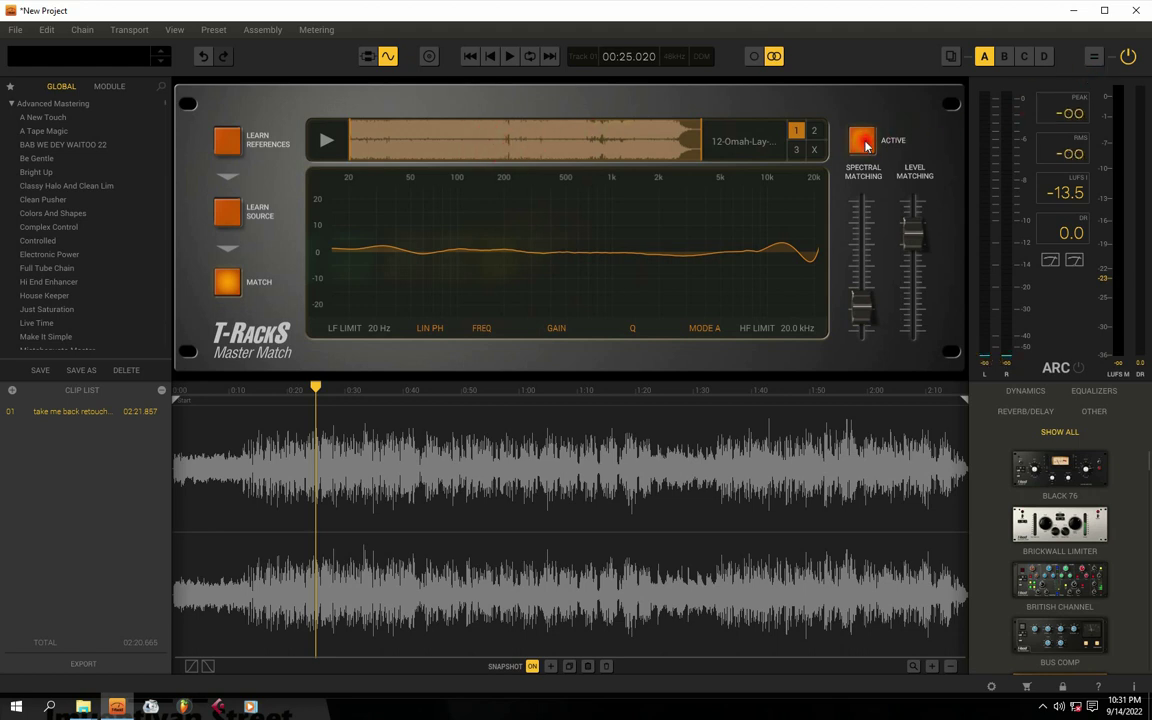
Compare the song with Master Match bypassed and active by playing the same passage in both states
left_click(864, 143)
key("space")
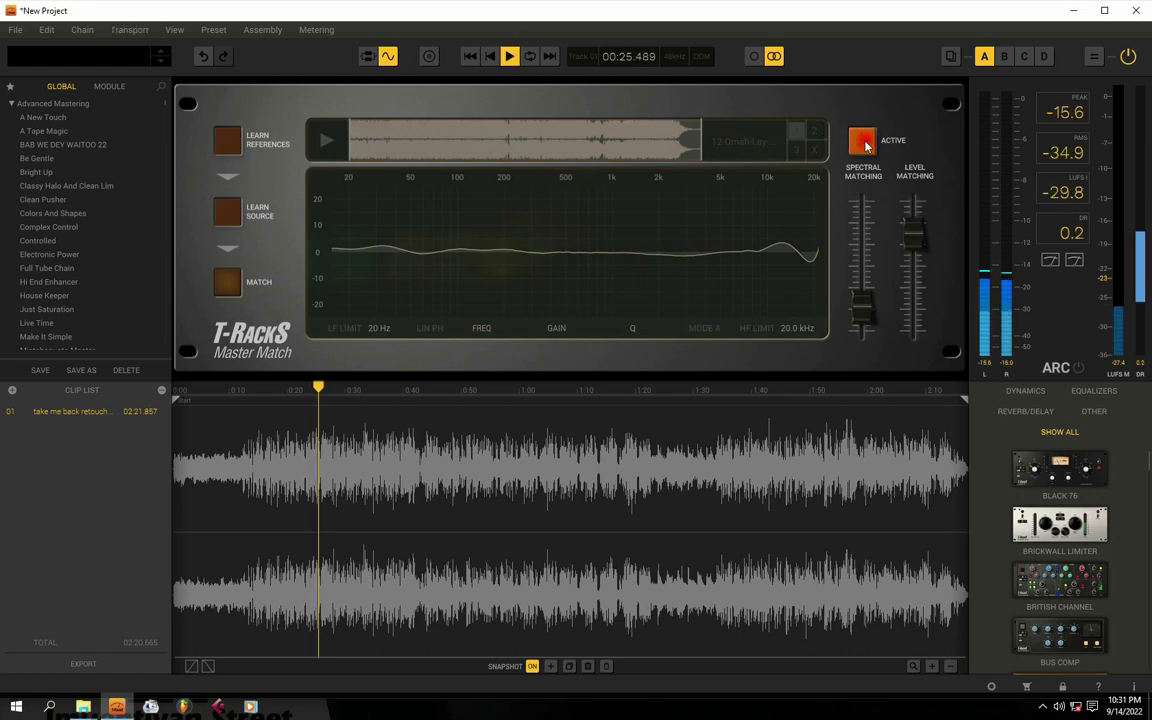
key("space")
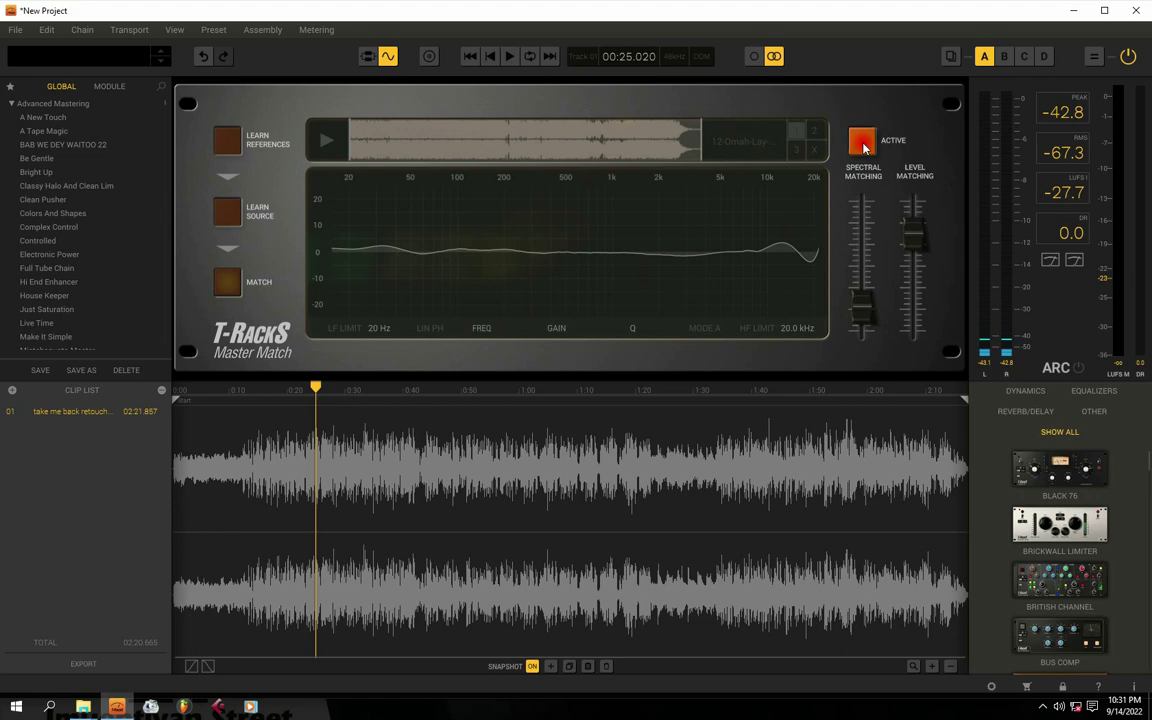
key("space")
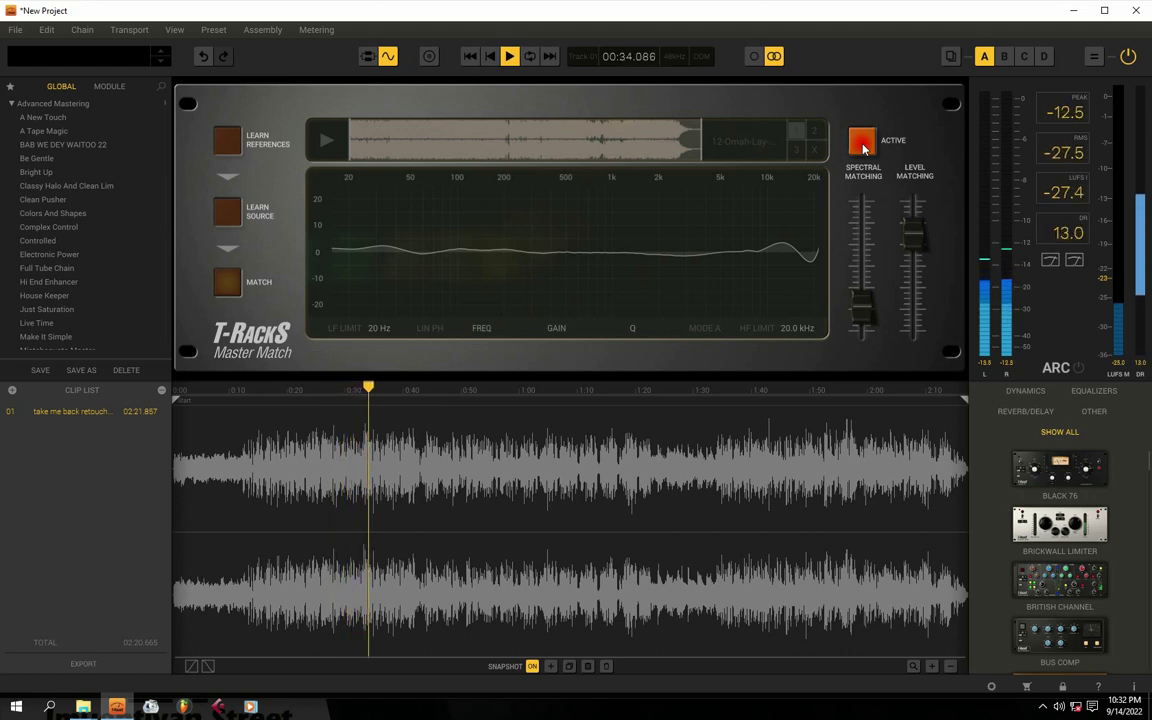
key("space")
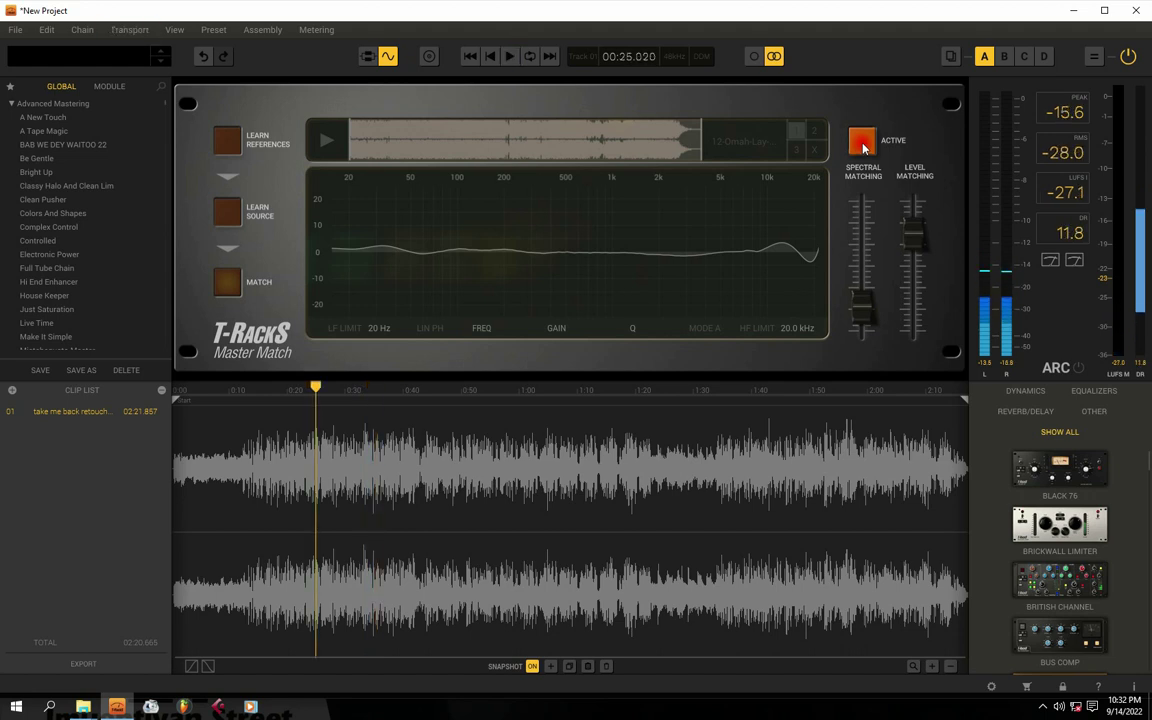
left_click(863, 143)
key("space")
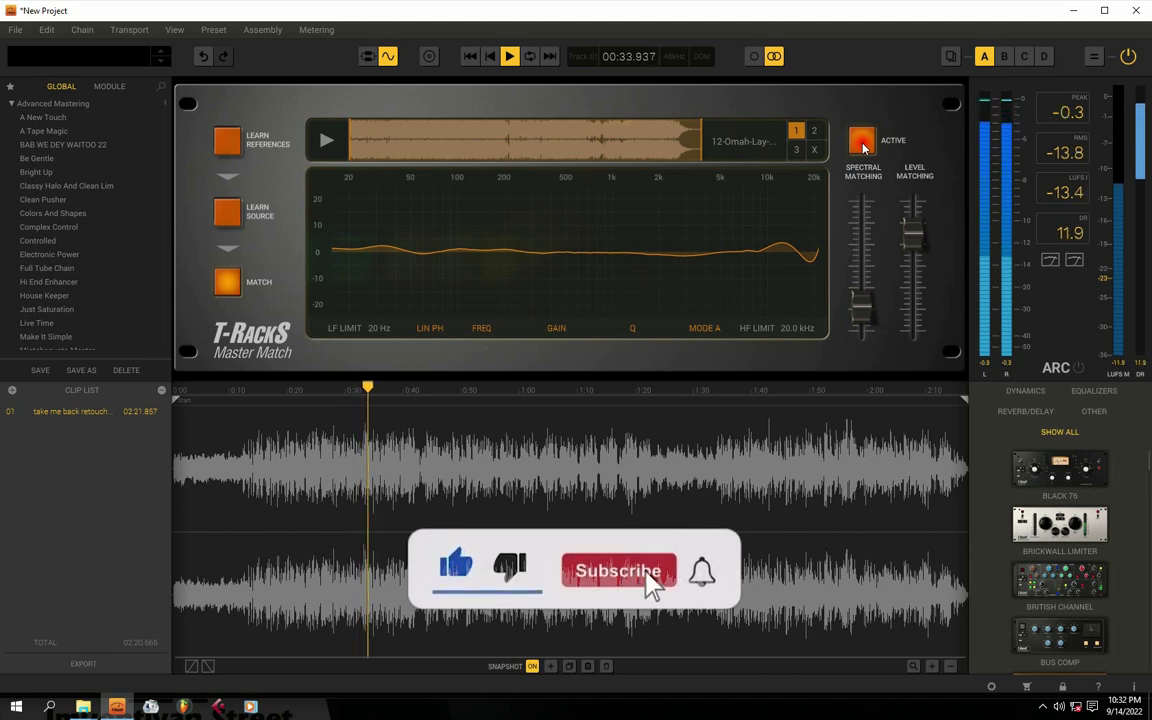
key("space")
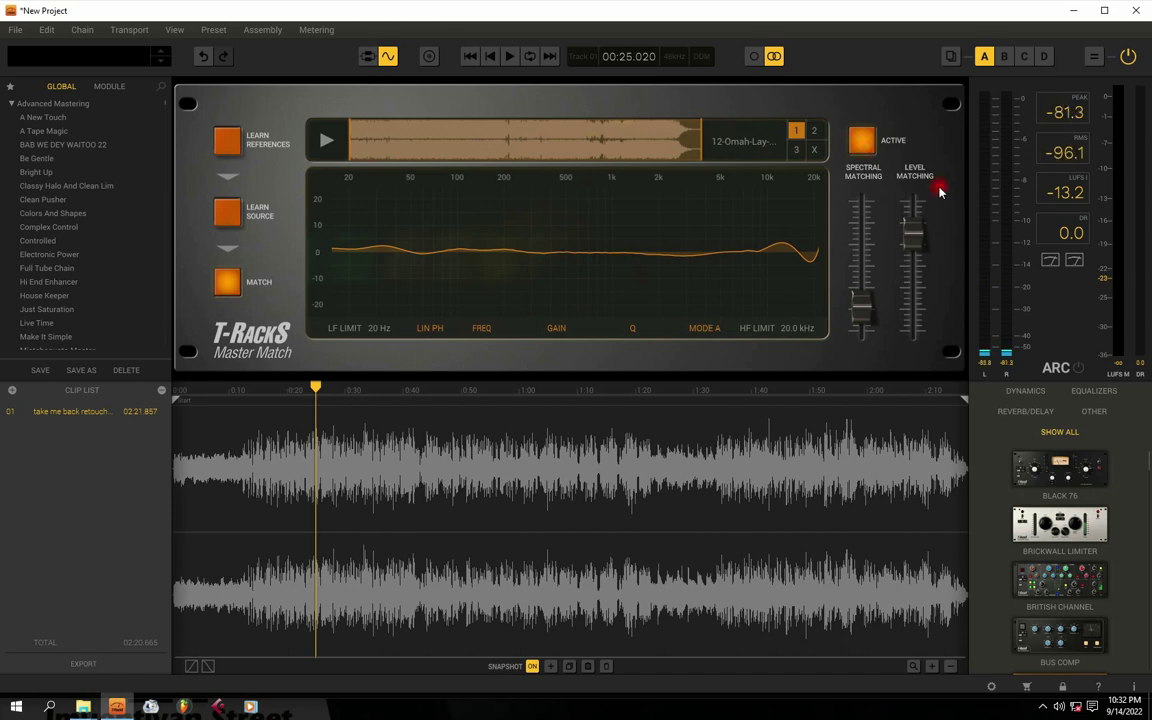
Raise the Level Matching amount close to the upper end of its range while playing the song to check its loudness
mouse_move(911, 229)
key("space")
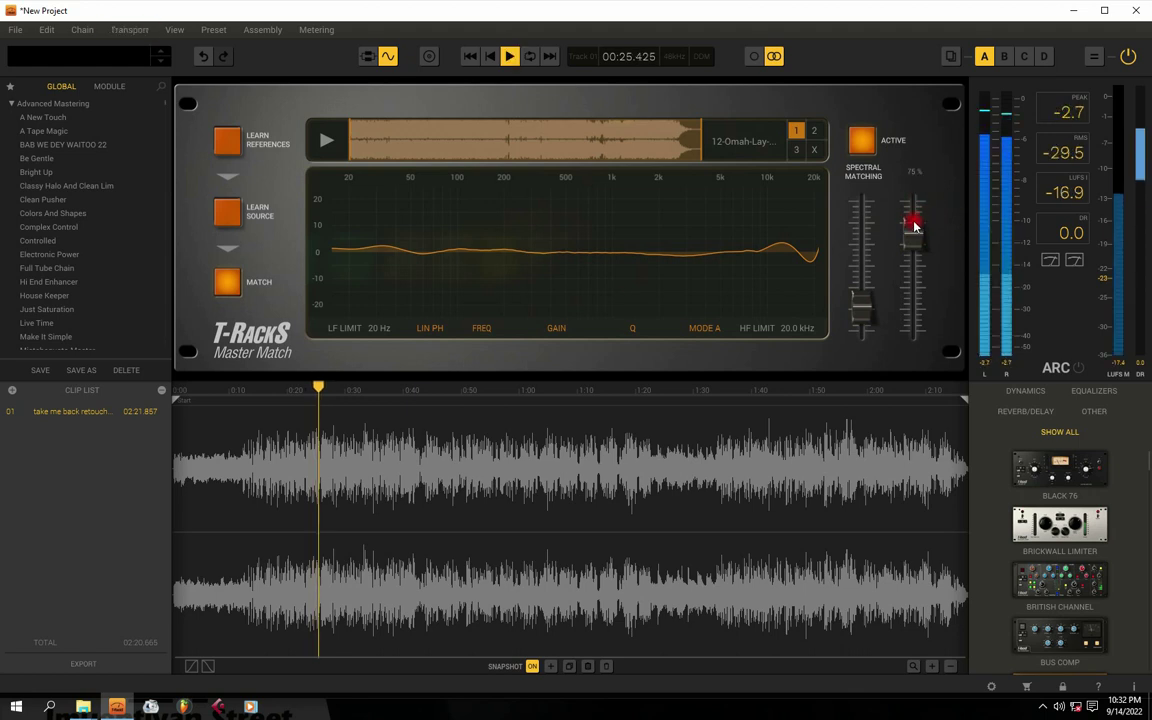
key("space")
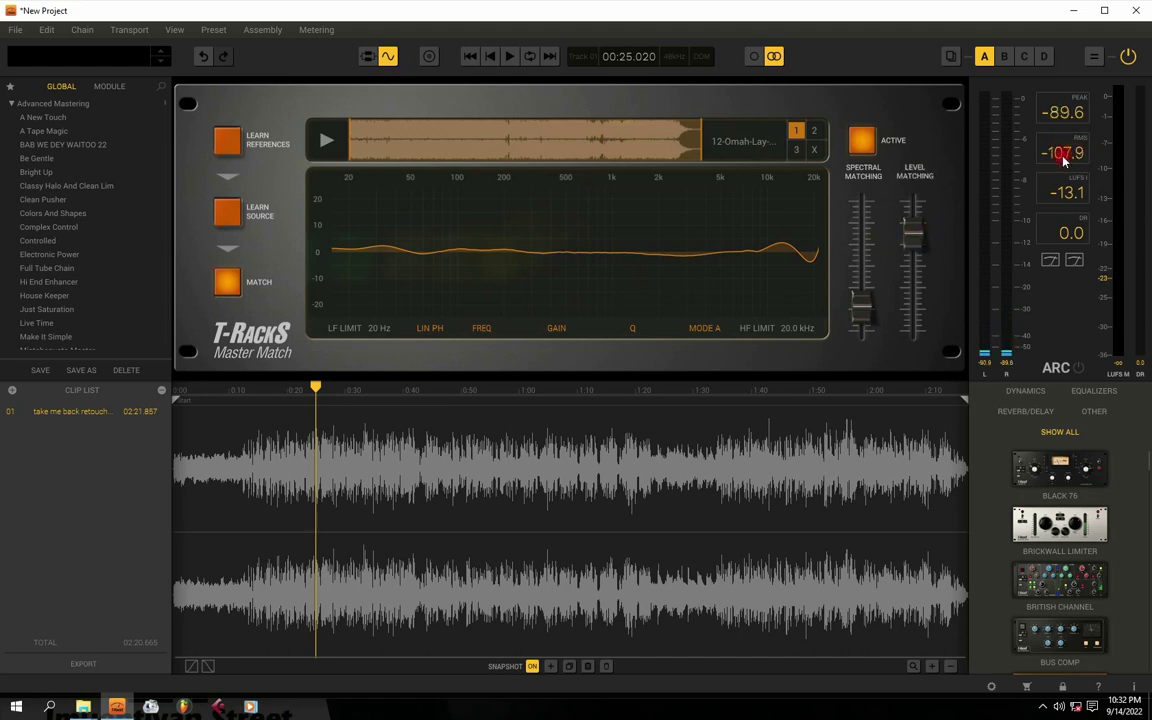
key("space")
left_click_drag(919, 236, 920, 214)
key("space")
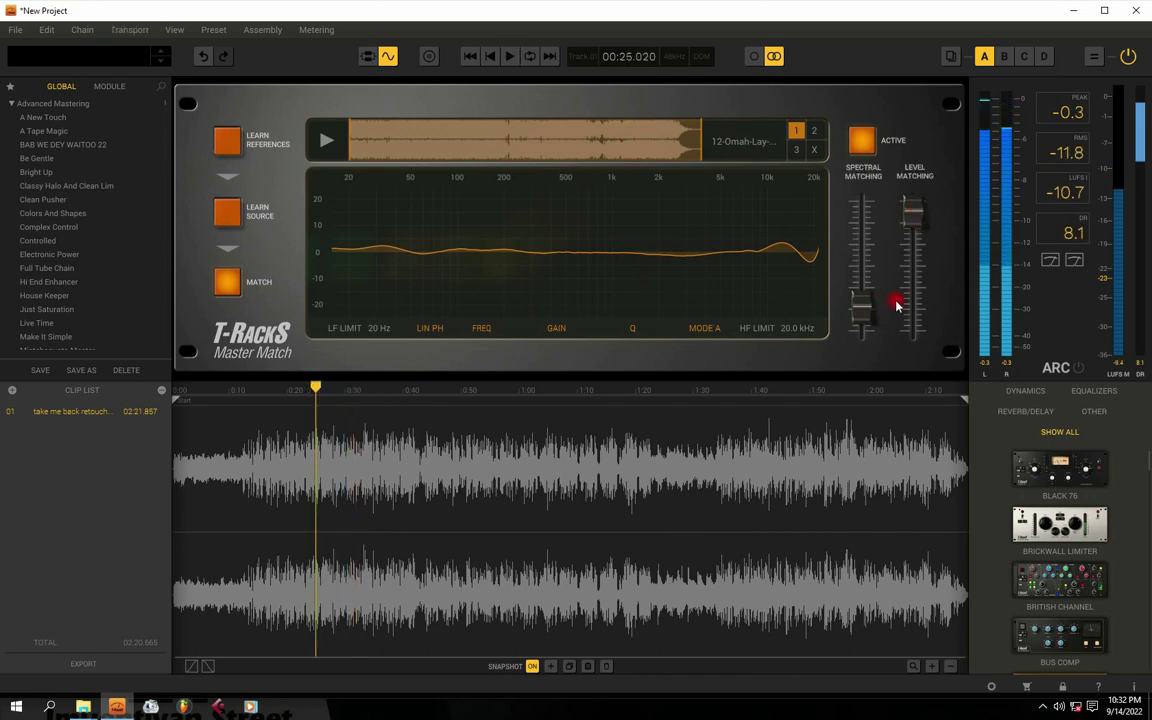
Set Spectral Matching to 42% and play the song to hear the stronger match
left_click_drag(858, 313, 866, 277)
key("space")
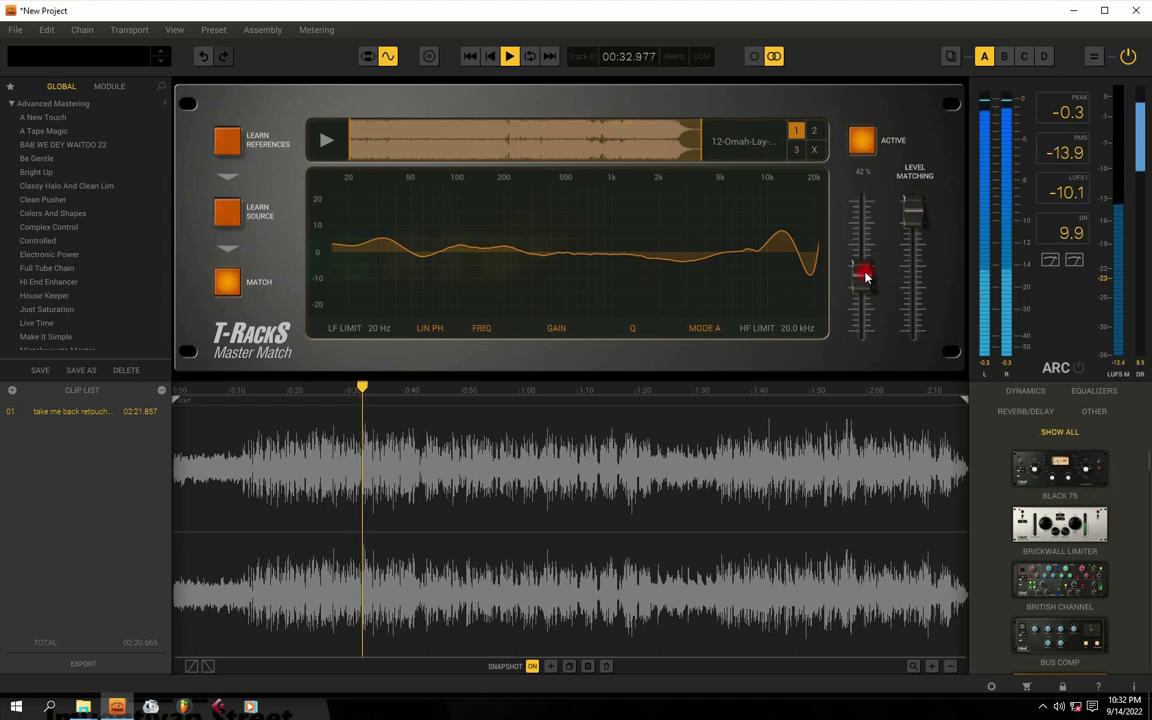
key("space")
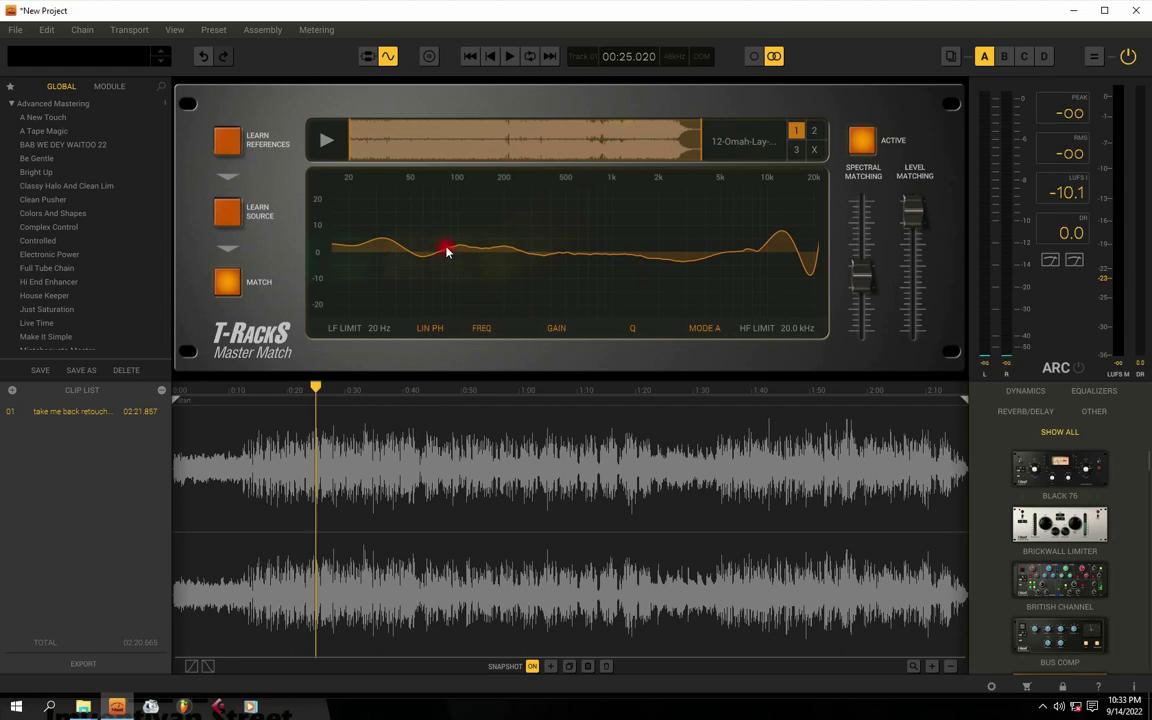
Add an EQ band at about 85 Hz on the match curve and lower its gain to about -0.35 dB
left_click(446, 253)
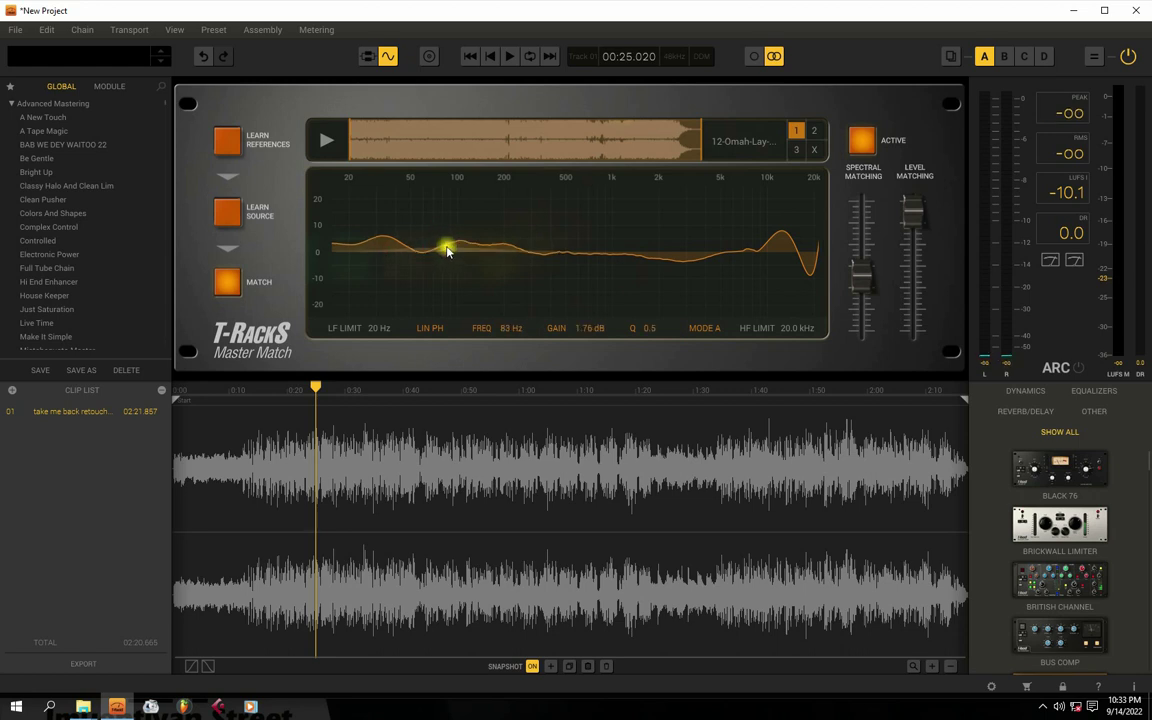
scroll(446, 253, "down", 4)
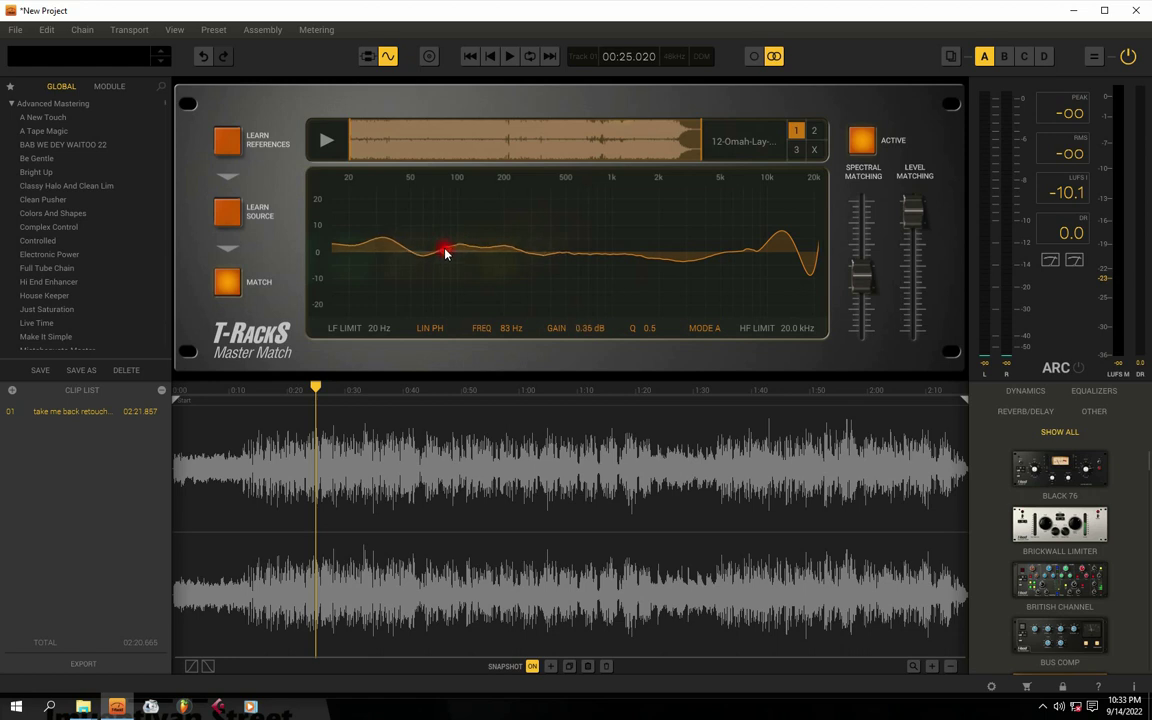
left_click_drag(446, 253, 447, 253)
scroll(446, 253, "down", 4)
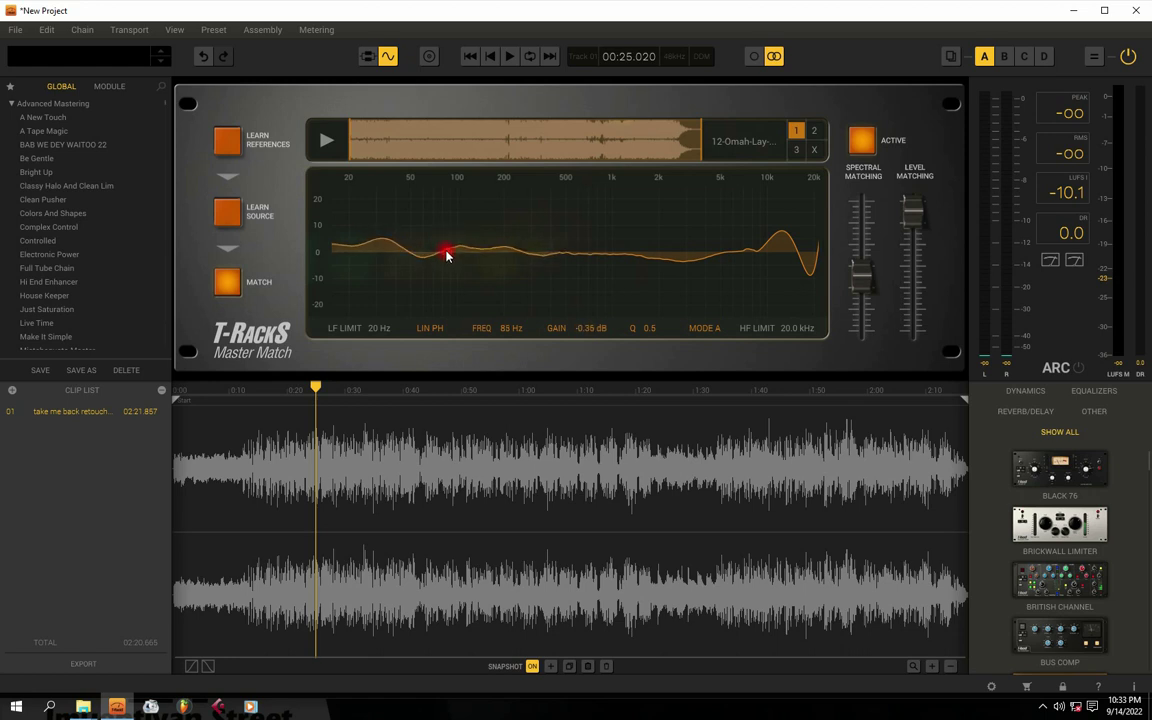
Add a slightly boosted EQ band in the upper mids and another at 11.9 kHz with about 0.35 dB of gain
left_click(685, 263)
scroll(685, 263, "down", 5)
left_click_drag(685, 263, 691, 250)
left_click_drag(781, 235, 783, 257)
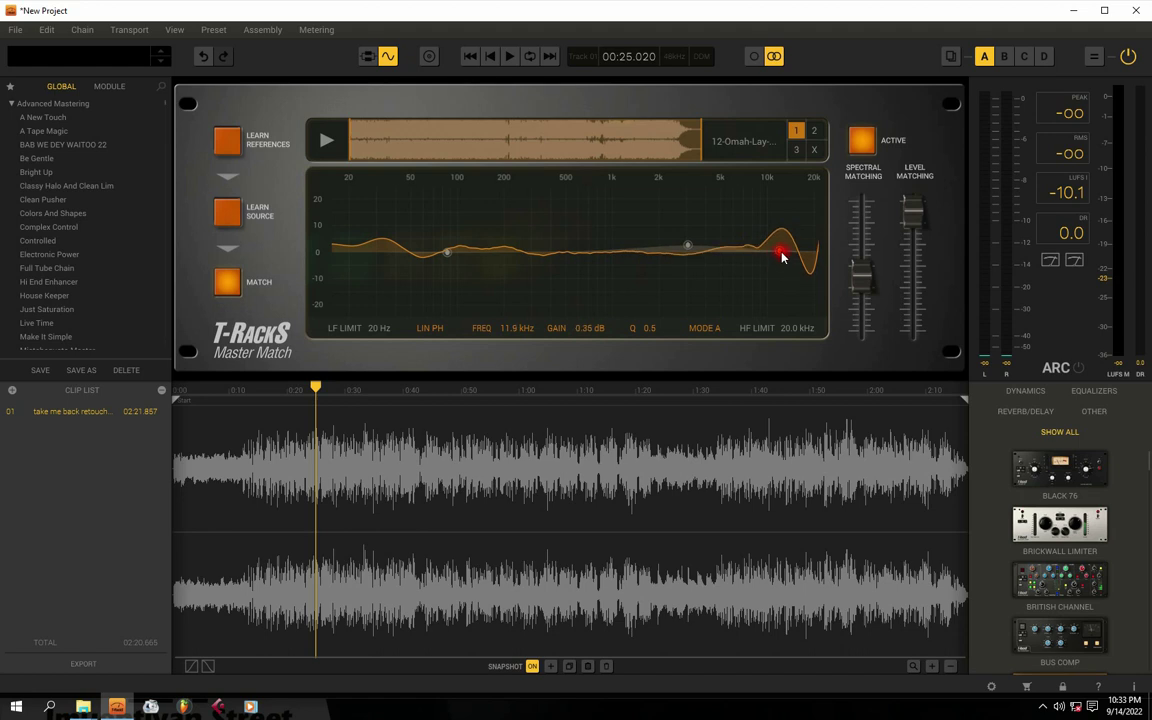
Compare the song with the 20.0 kHz HF limit on and off by playing the same passage in both states
left_click(755, 329)
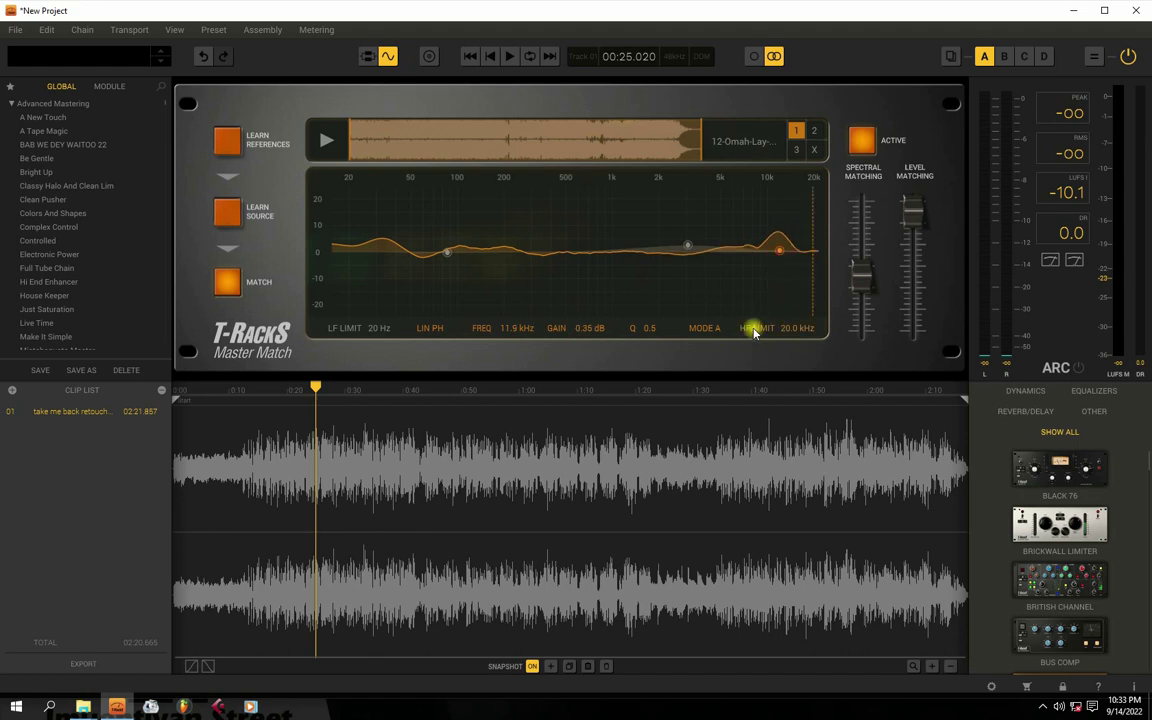
left_click_drag(813, 310, 828, 312)
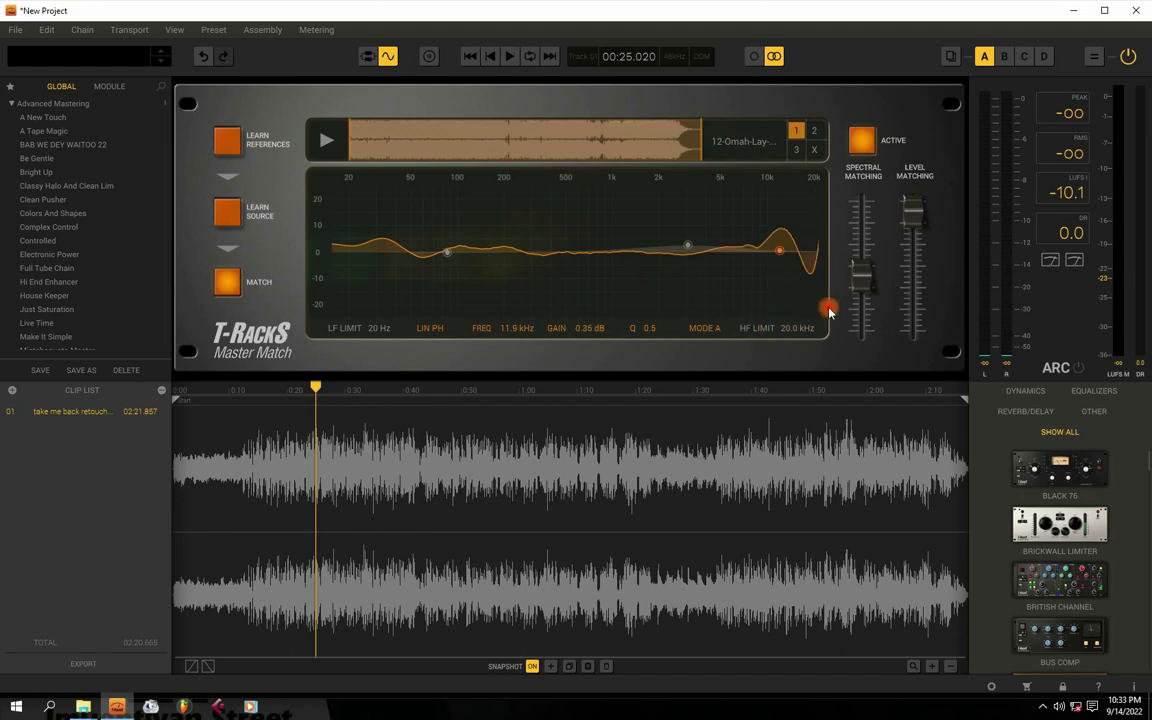
left_click(757, 329)
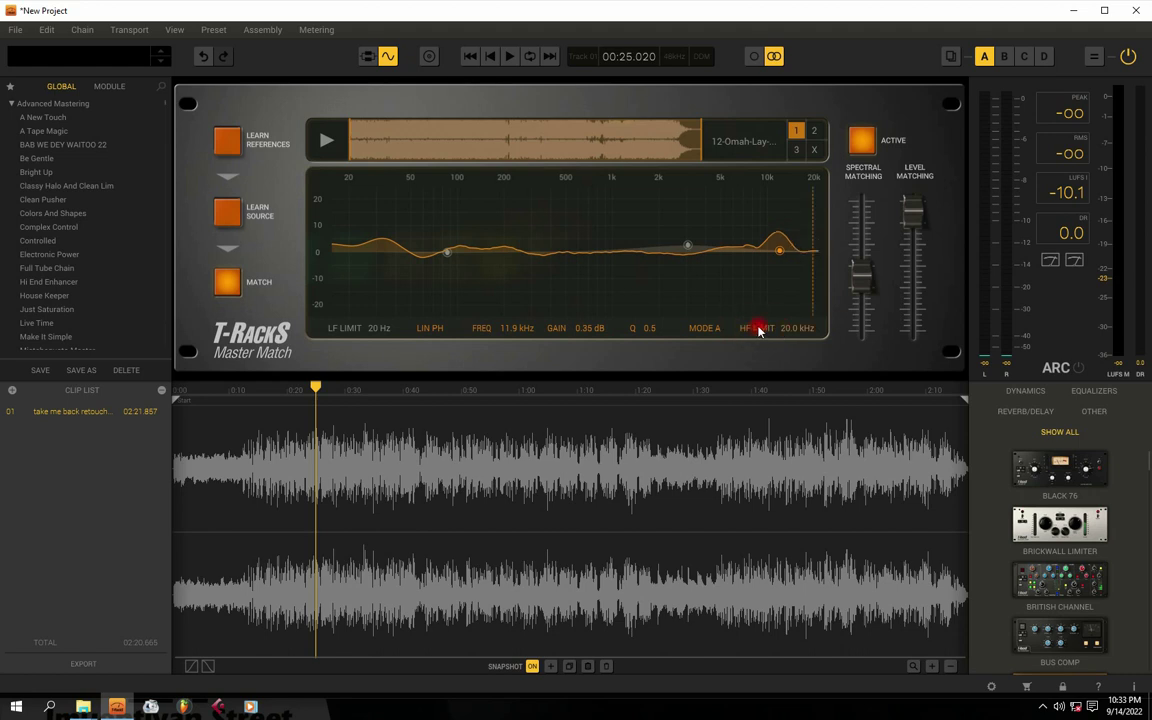
key("space")
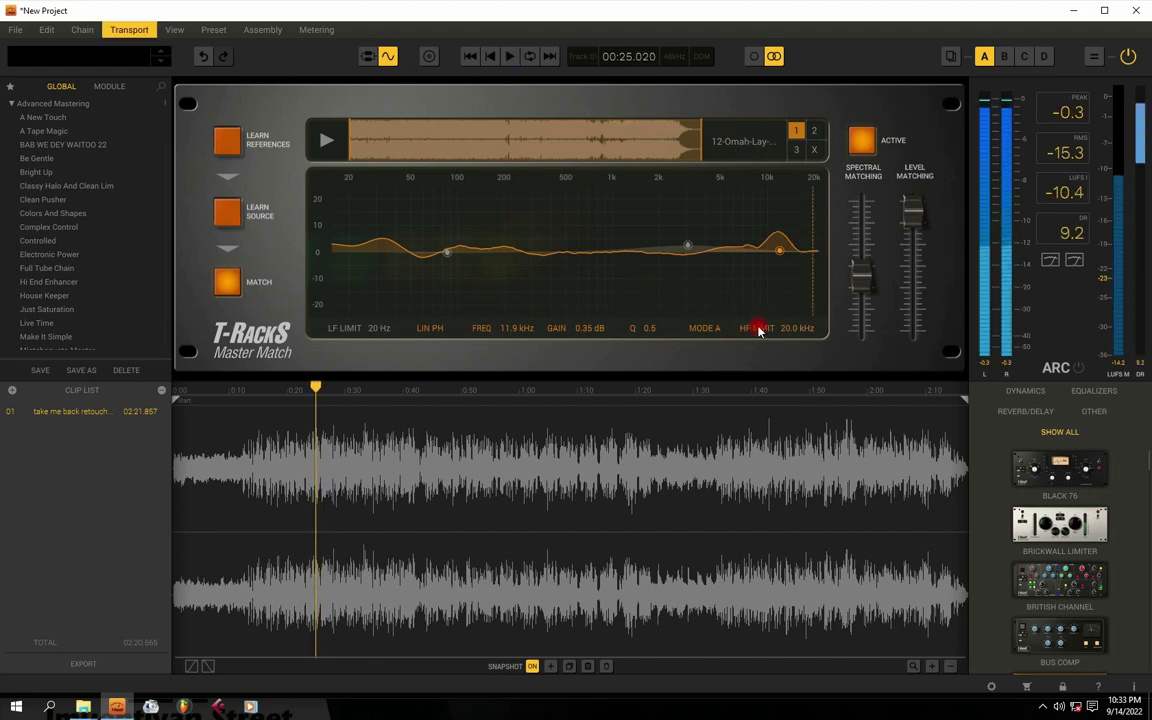
key("space")
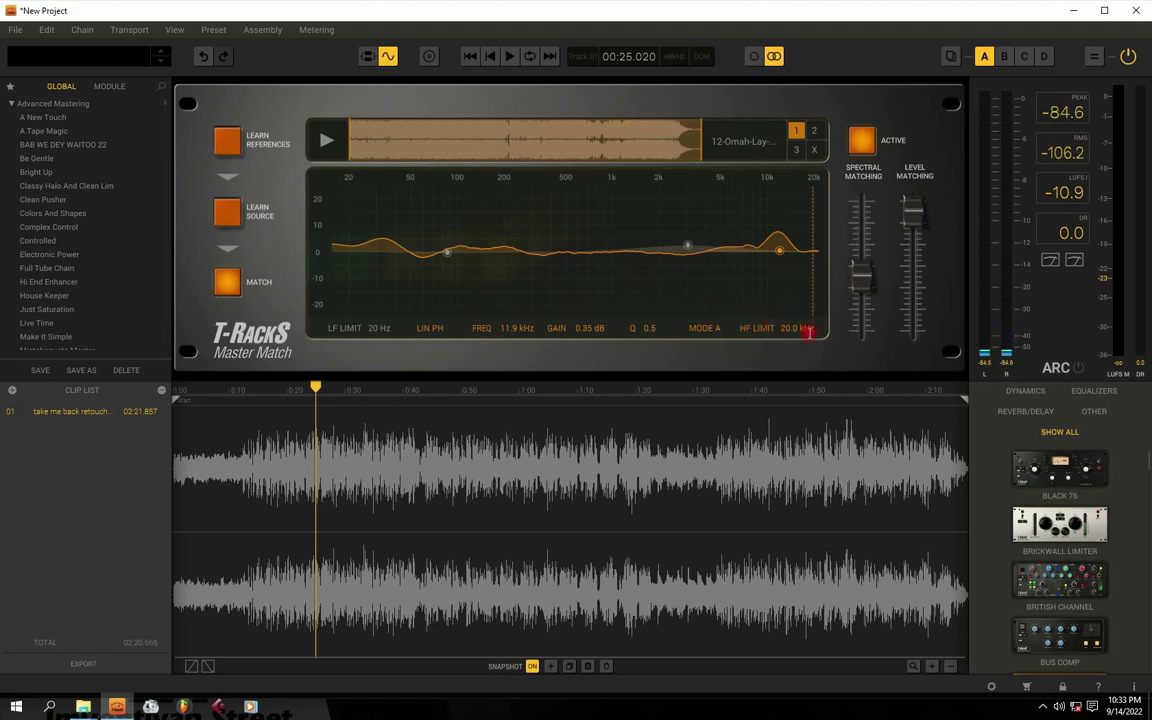
left_click(762, 333)
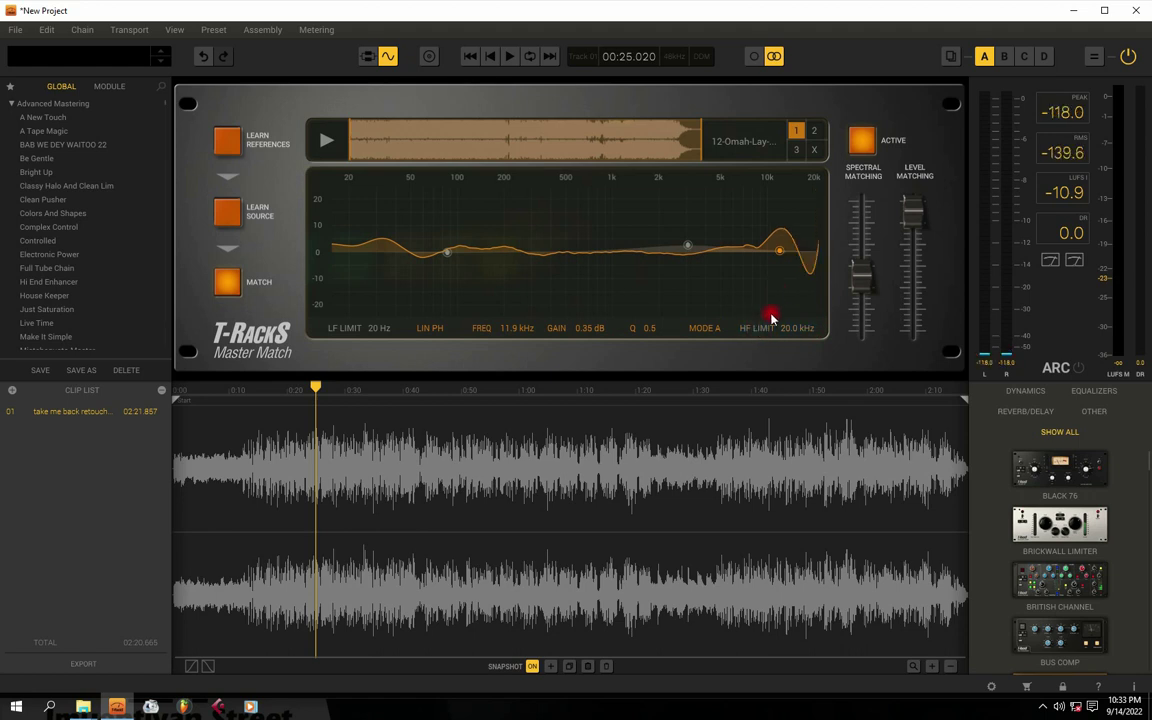
key("space")
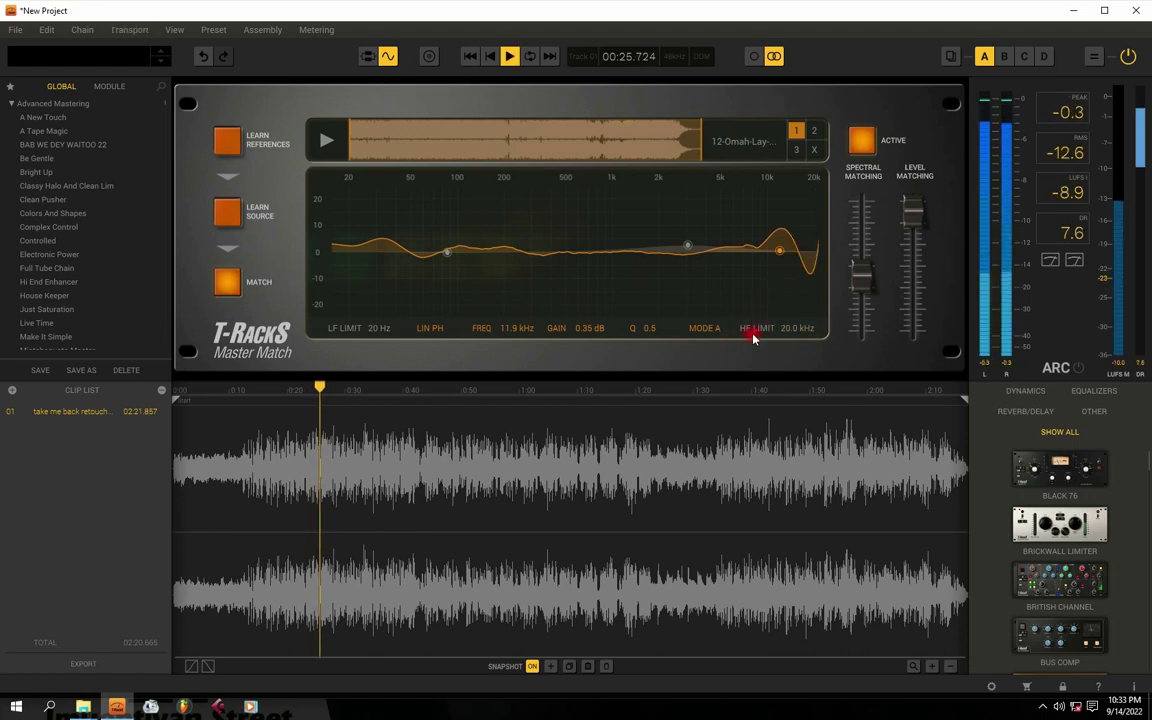
left_click(760, 326)
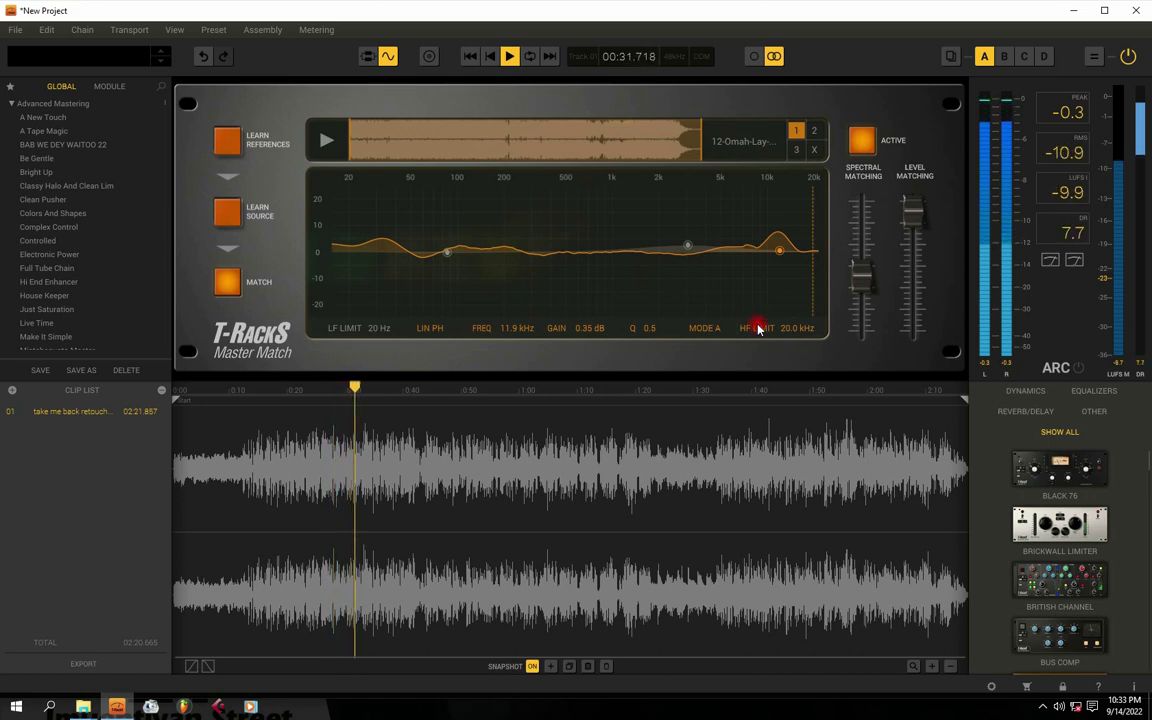
left_click(759, 331)
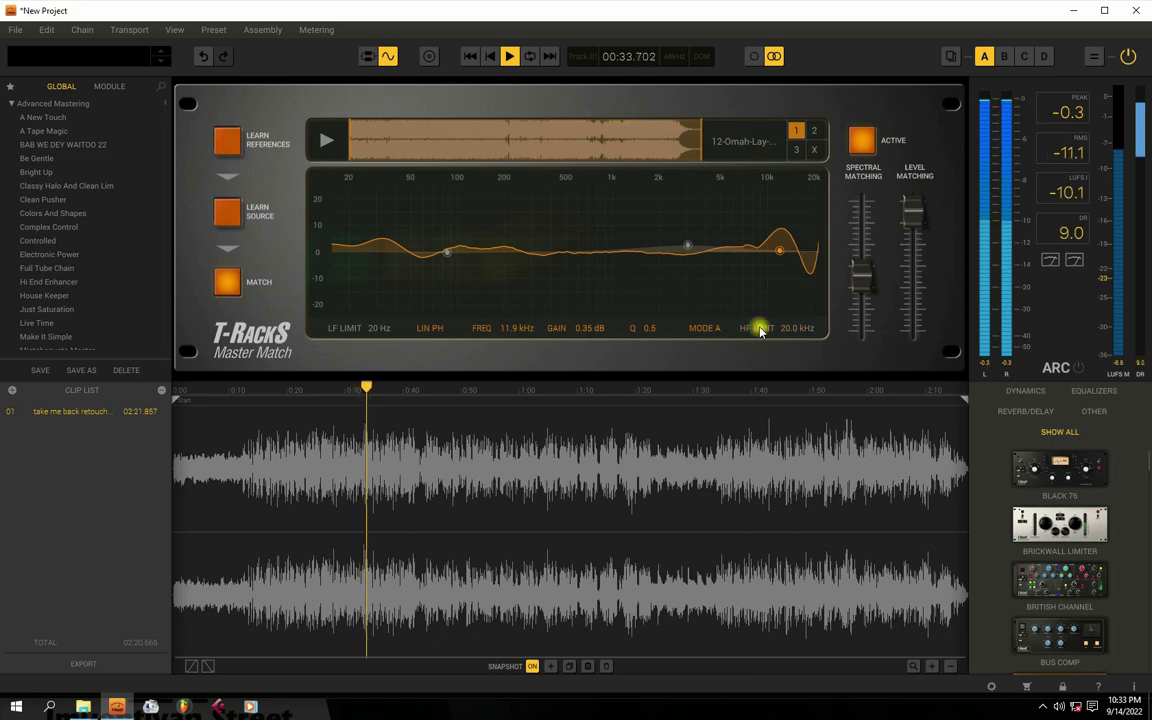
key("space")
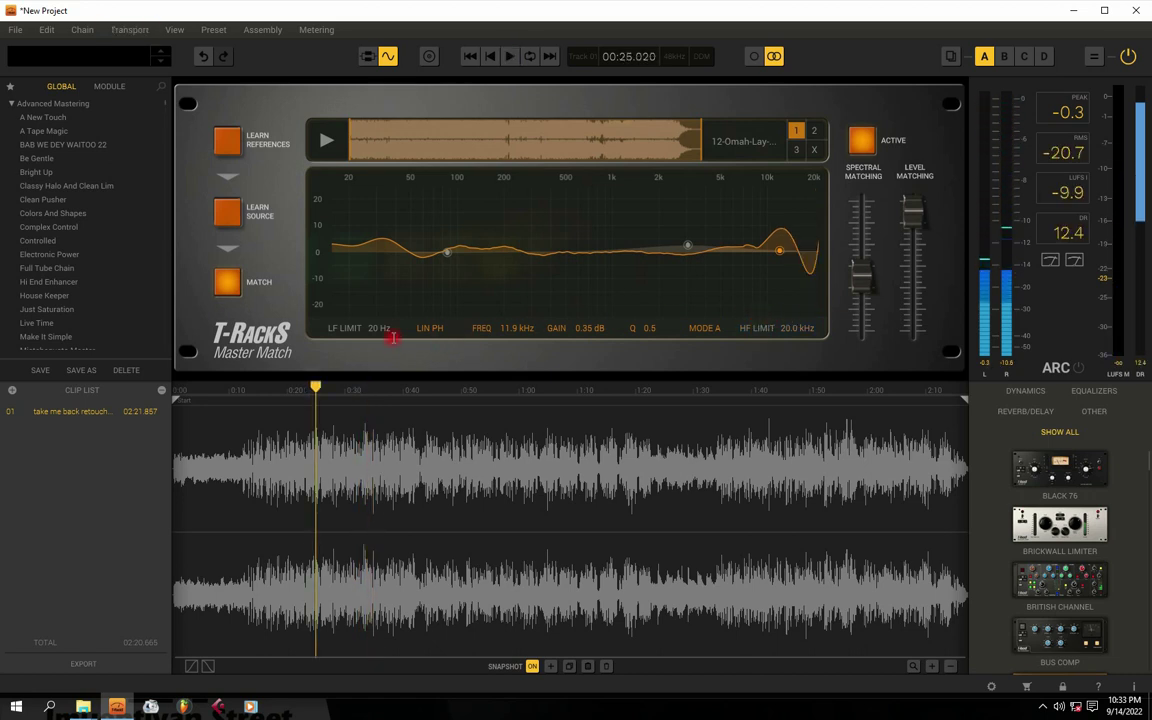
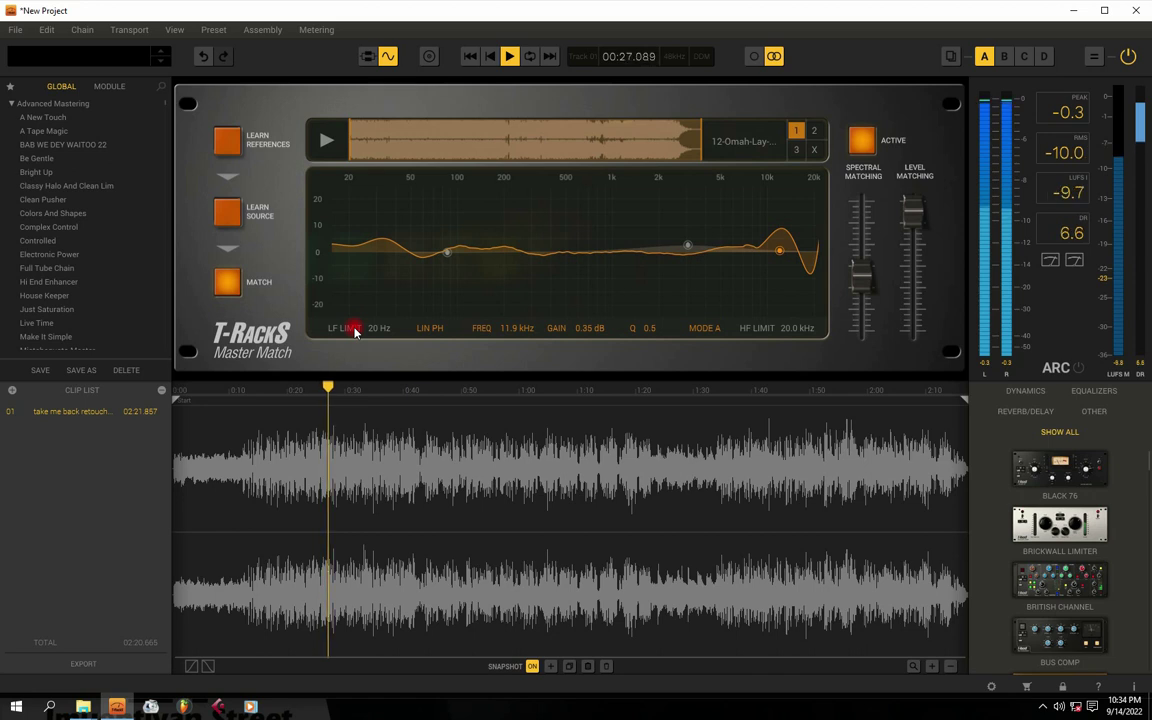
Compare the song with the 20 Hz LF limit on and off by replaying the passage
key("space")
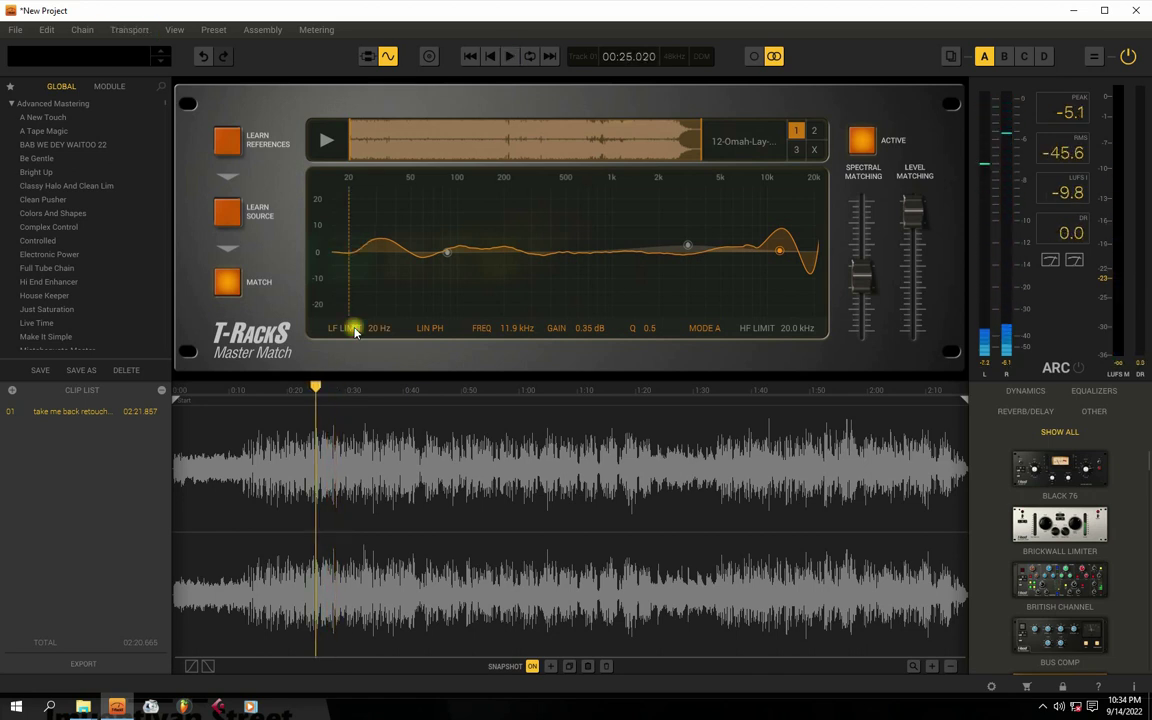
key("space")
key("space")
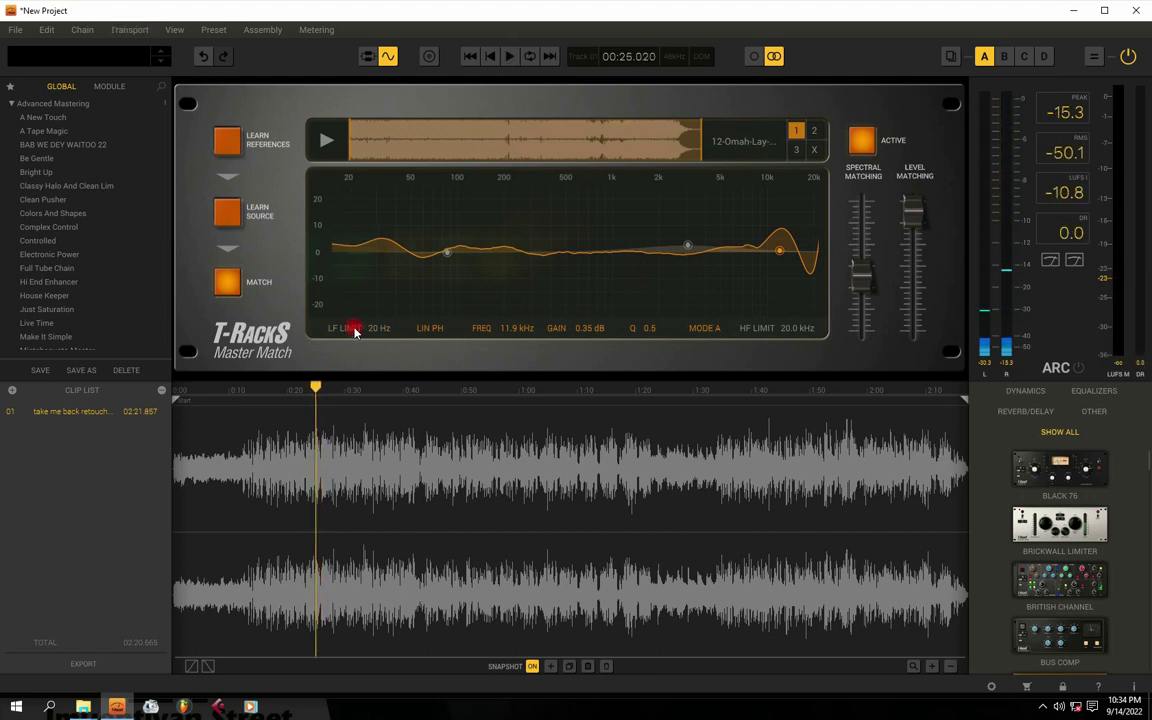
Play the song and toggle linear phase processing off and on to compare the sound
key("space")
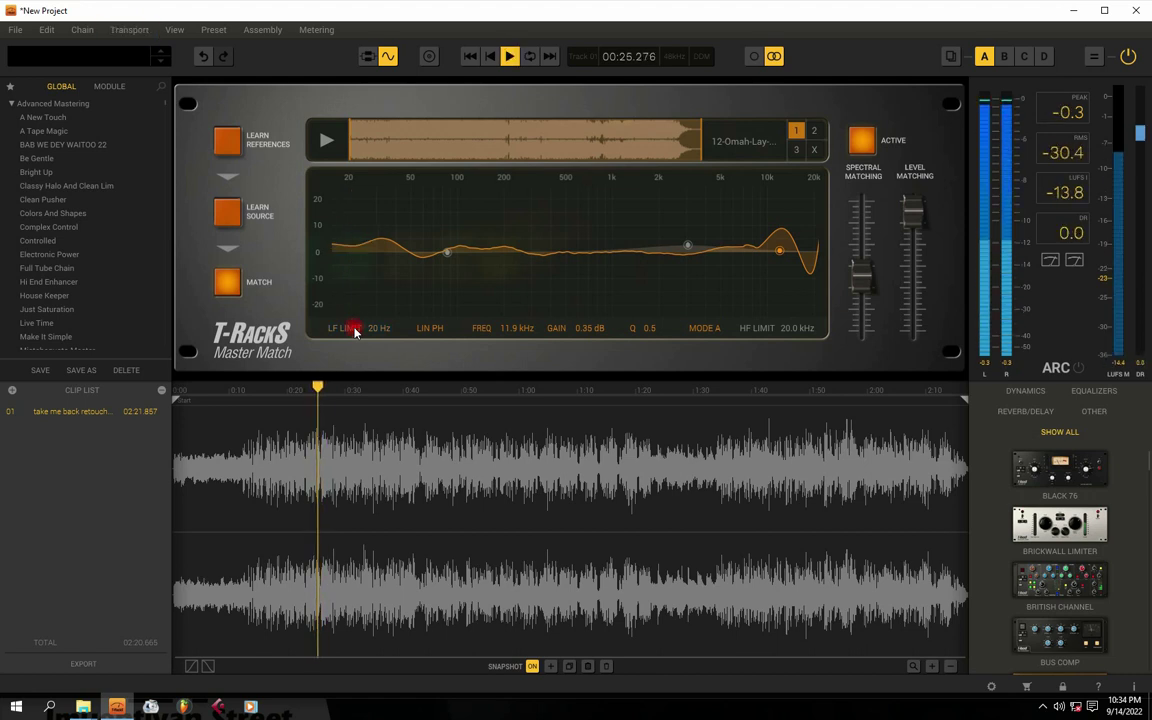
left_click(433, 329)
left_click(433, 331)
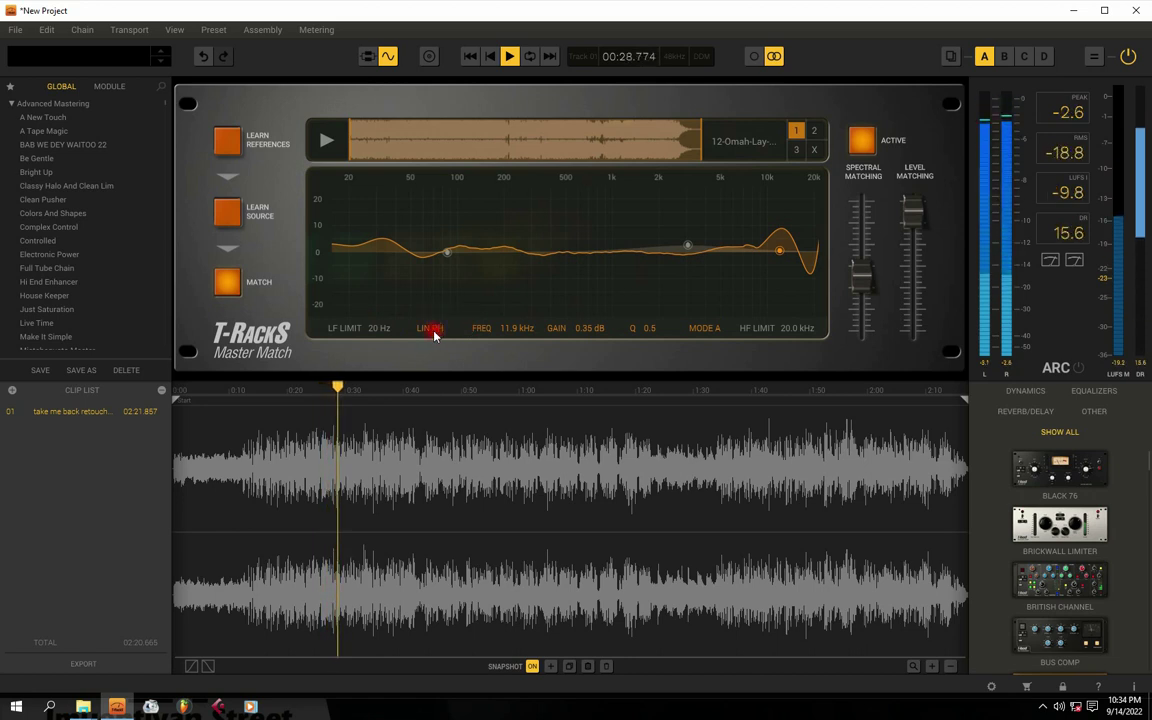
left_click(433, 331)
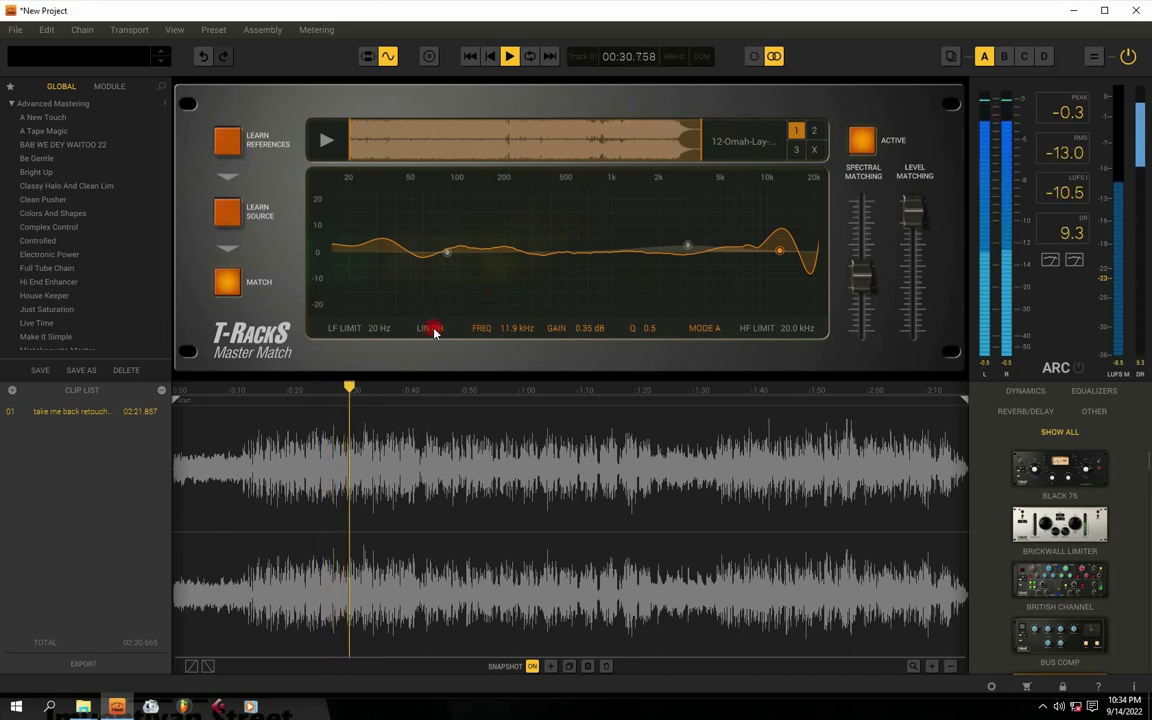
Set the selected EQ band's gain to 3.00 dB and its frequency to 633 Hz
left_click(560, 330)
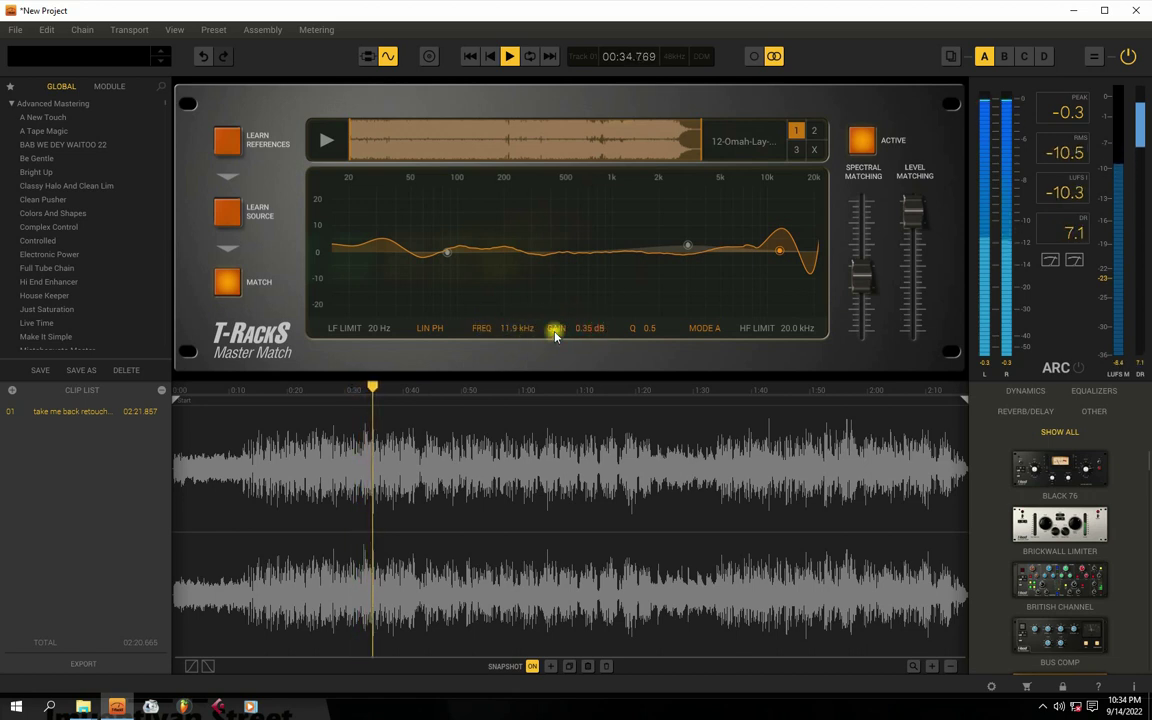
mouse_move(585, 328)
left_mouse_down()
mouse_move(571, 329)
mouse_move(592, 327)
mouse_move(581, 319)
mouse_move(581, 333)
mouse_move(579, 311)
mouse_move(585, 330)
mouse_move(602, 283)
mouse_move(605, 321)
mouse_move(582, 330)
mouse_move(584, 260)
mouse_move(458, 252)
mouse_move(540, 322)
mouse_move(506, 327)
mouse_move(504, 357)
mouse_move(509, 329)
mouse_move(520, 344)
left_mouse_up()
key("space")
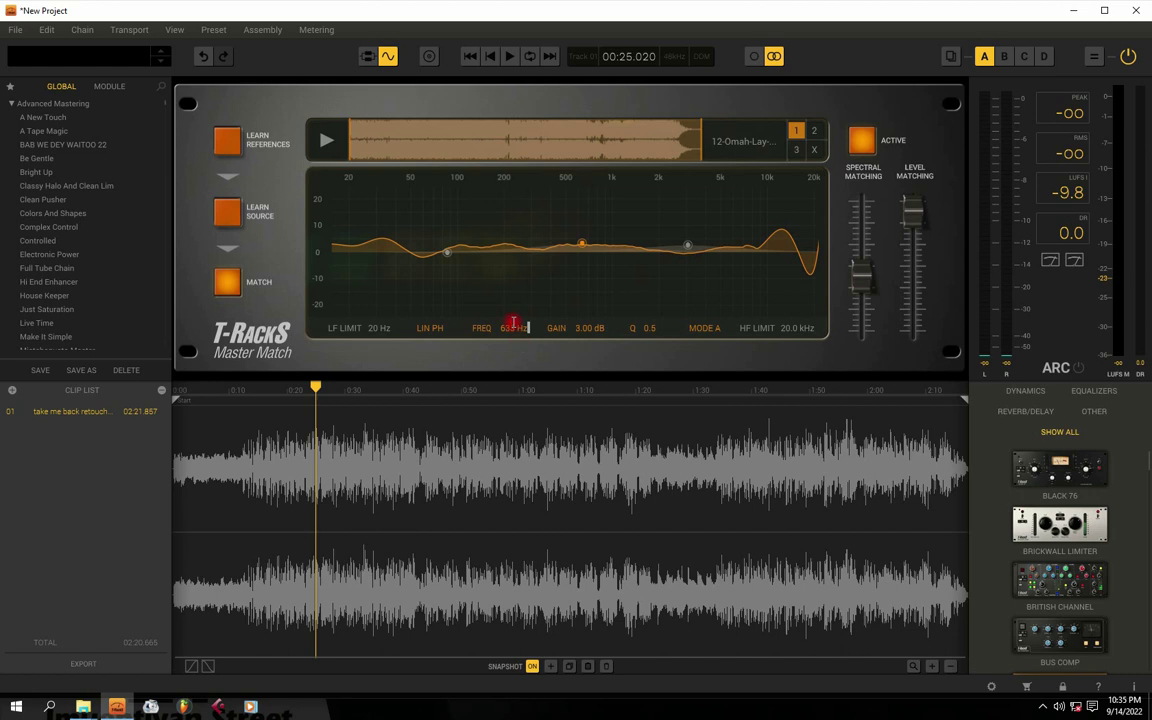
Raise the selected EQ band's frequency to 2.4 kHz while the song plays, and deselect the band
key("space")
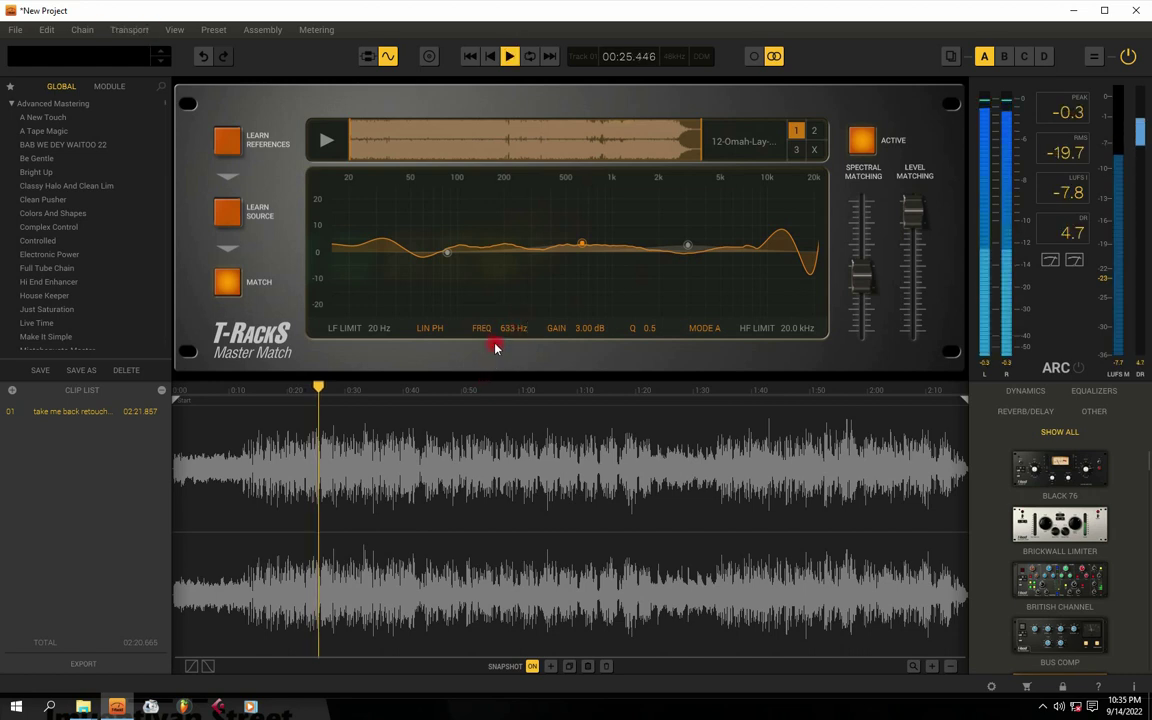
left_click_drag(509, 324, 509, 312)
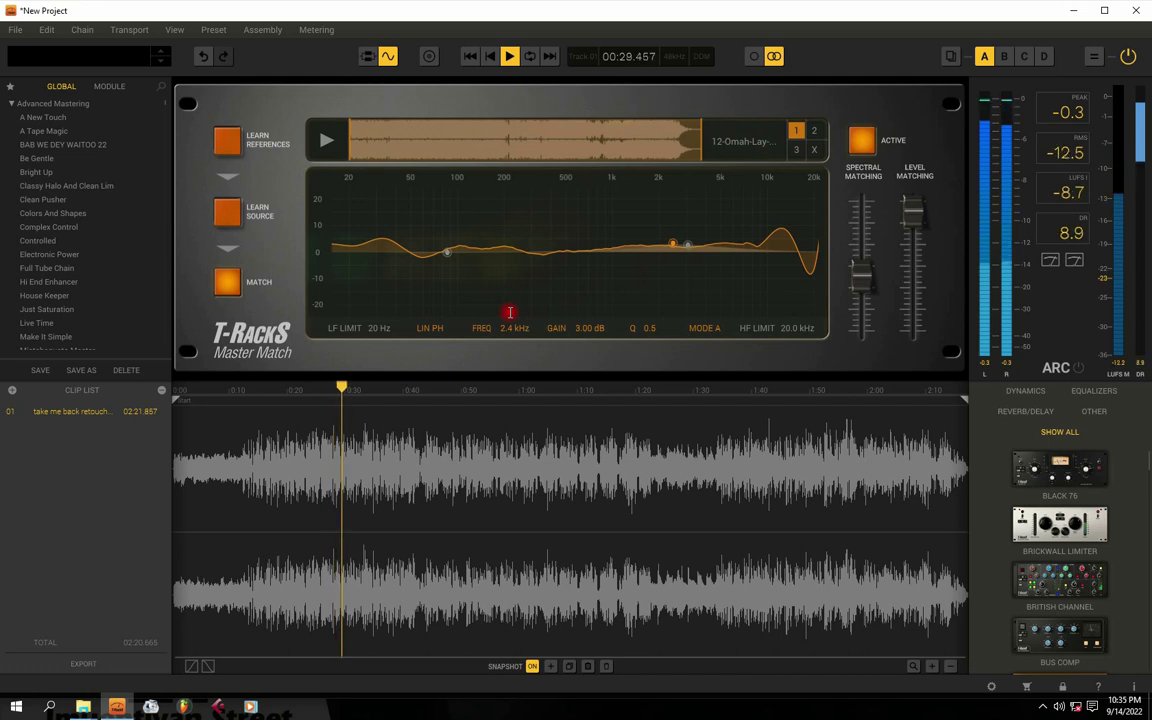
double_click(509, 314)
key("Escape")
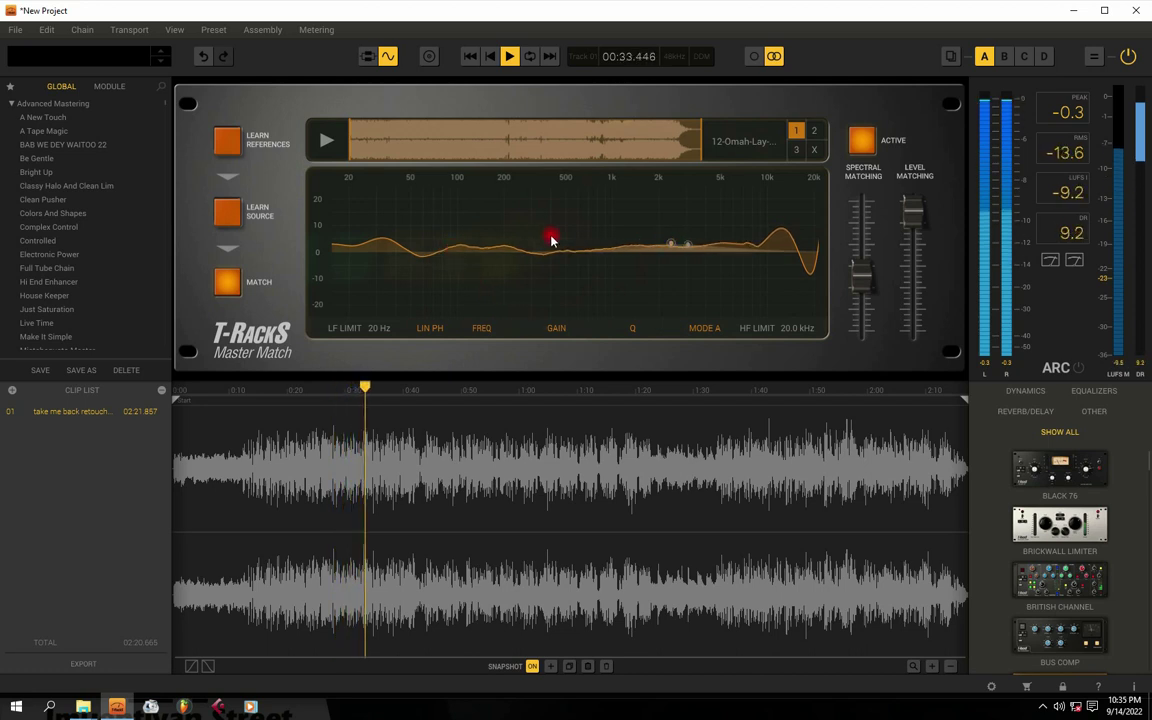
Stop the playback, add an EQ band at 82 Hz with 1.76 dB of gain, and clear all the bands from the curve
key("space")
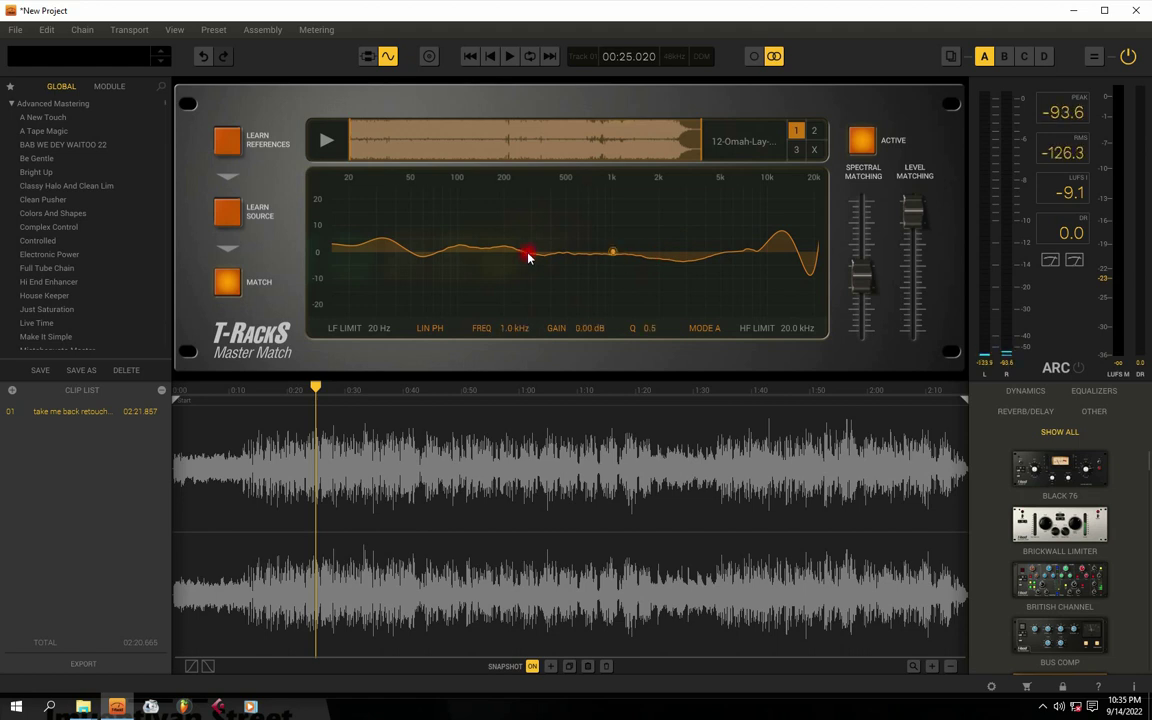
left_click(445, 250)
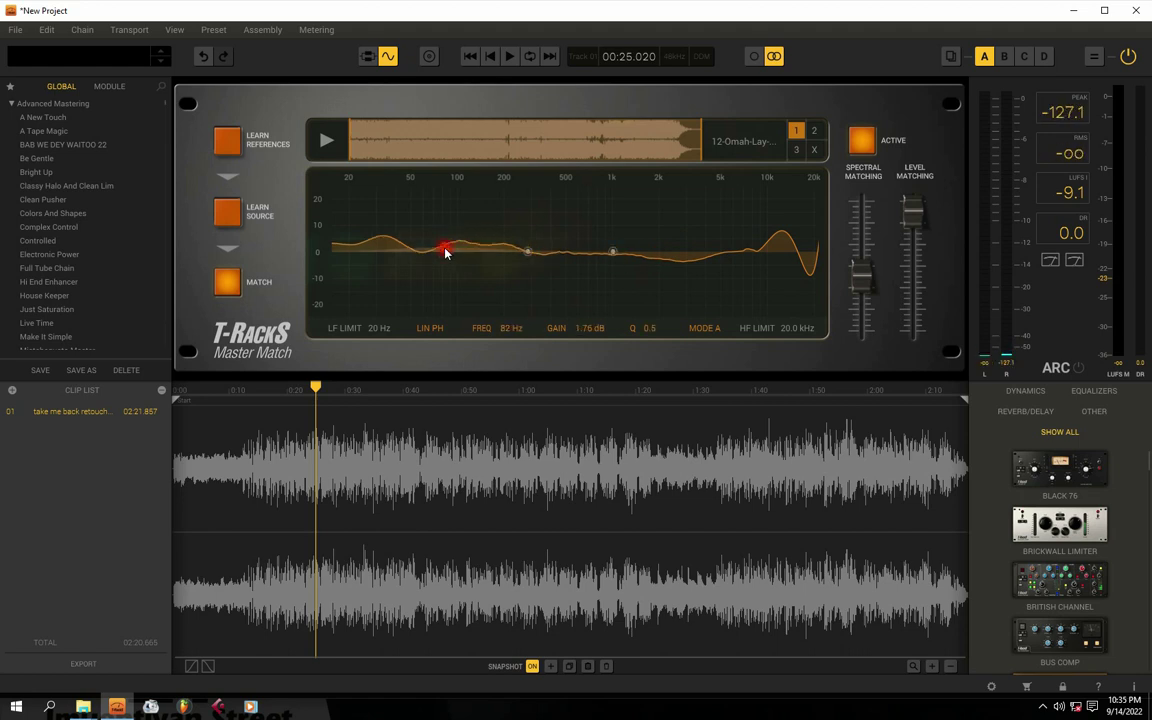
left_click_drag(444, 249, 444, 255)
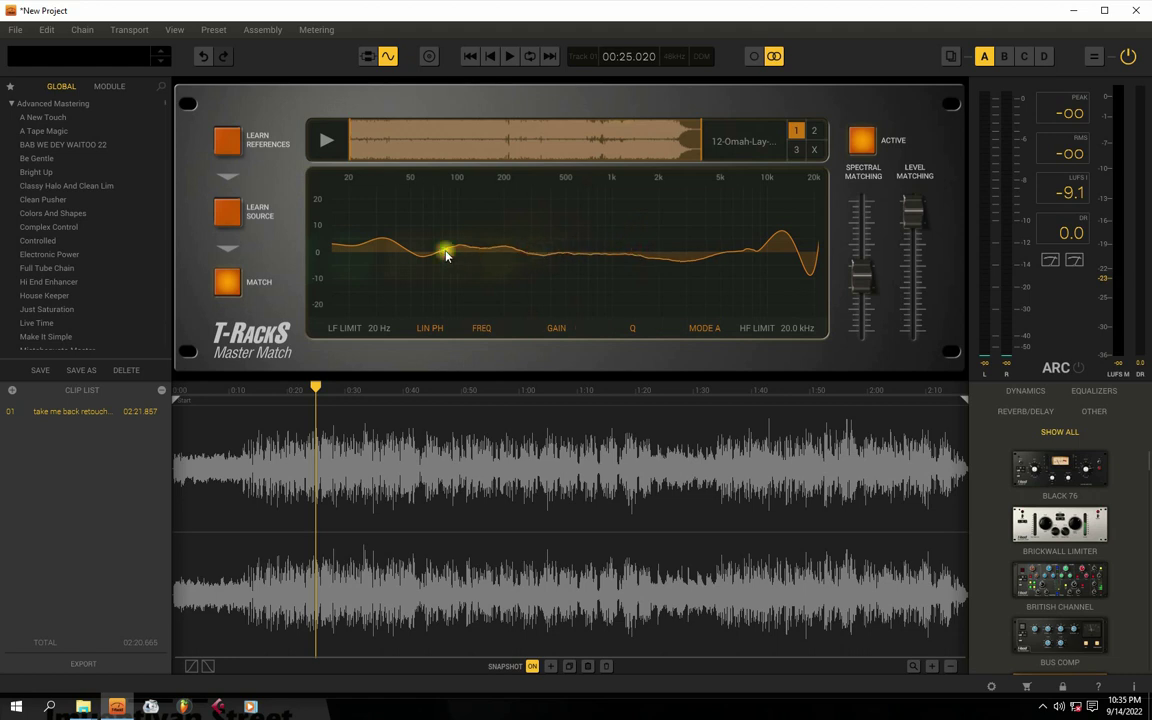
Play the song and switch the matching curve to Mode B
key("space")
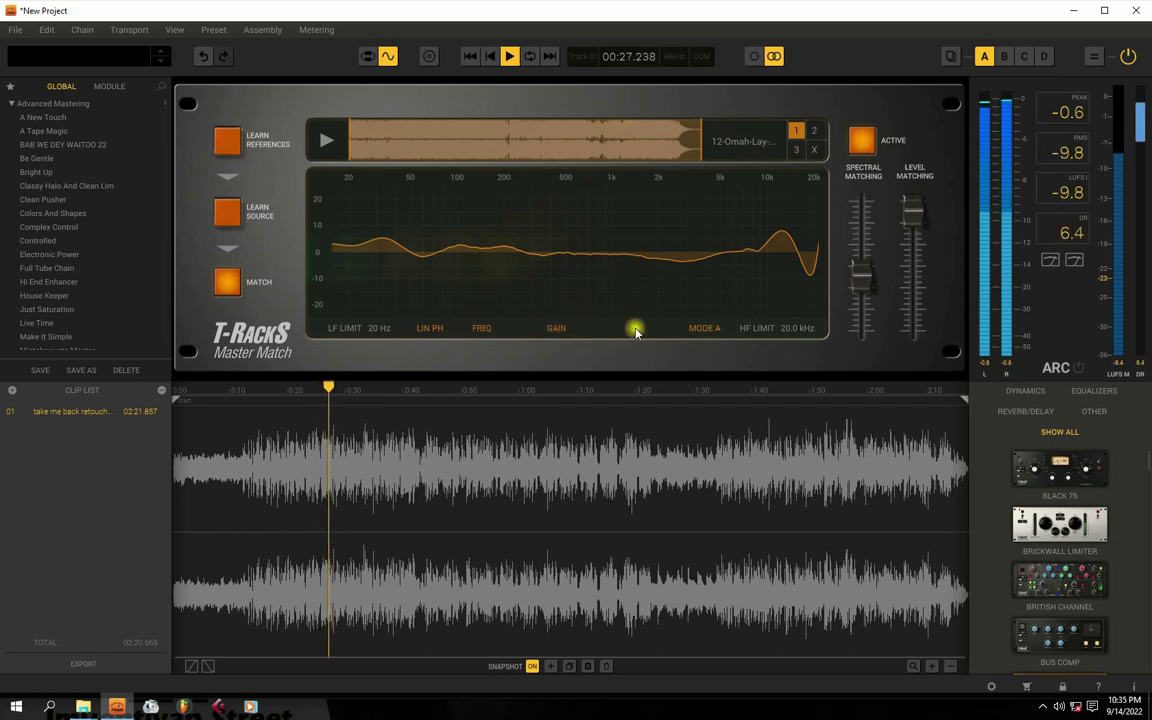
left_click(706, 328)
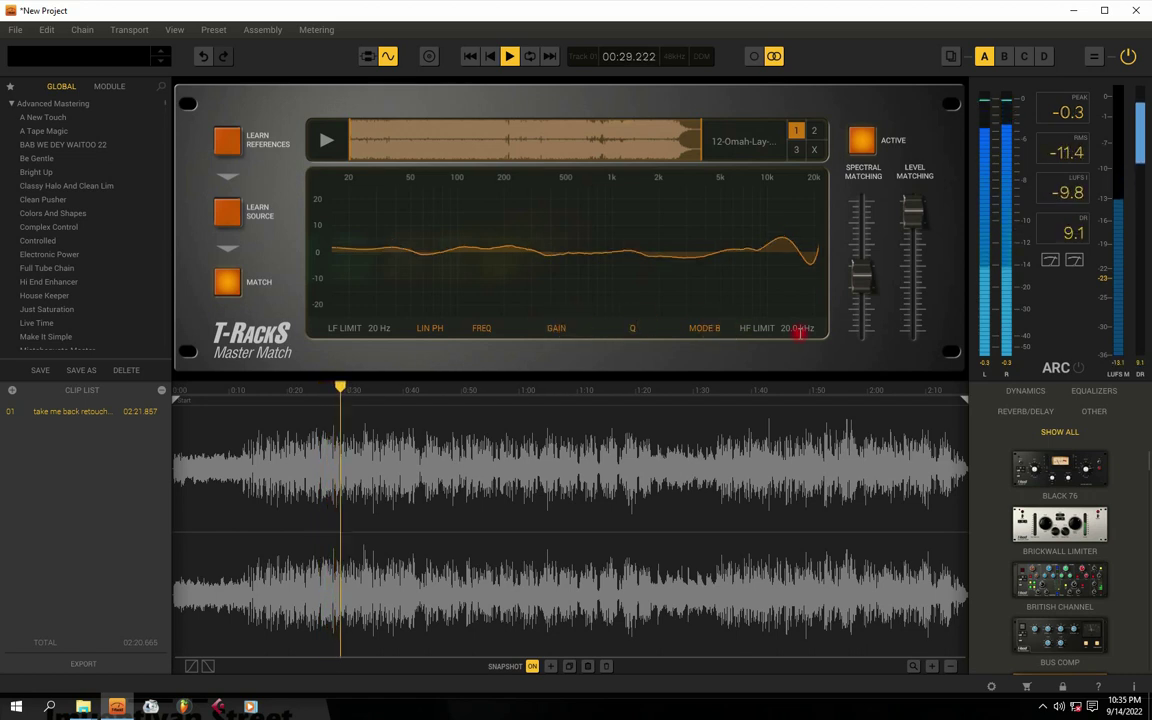
Raise the spectral matching to about 49% and increase the level matching while the song plays, and stop the playback
left_click(862, 275)
key("space")
mouse_move(866, 275)
left_mouse_down()
mouse_move(857, 260)
mouse_move(851, 270)
left_mouse_up()
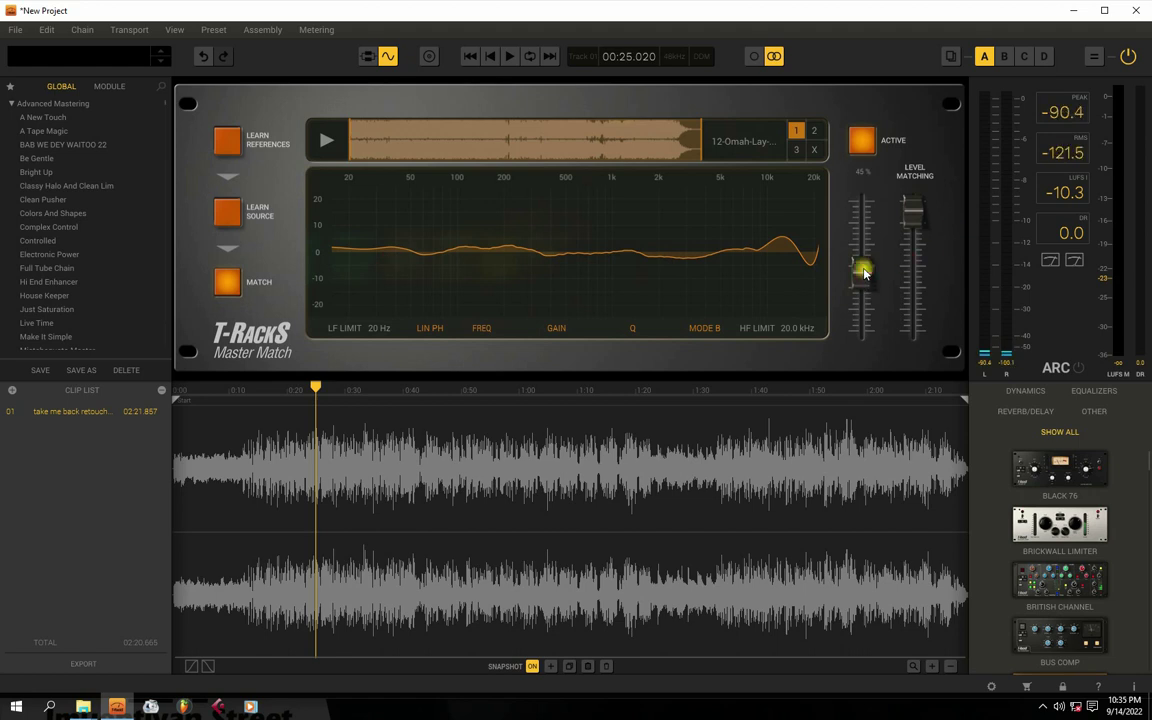
key("space")
left_click_drag(865, 272, 865, 268)
left_click_drag(908, 208, 913, 200)
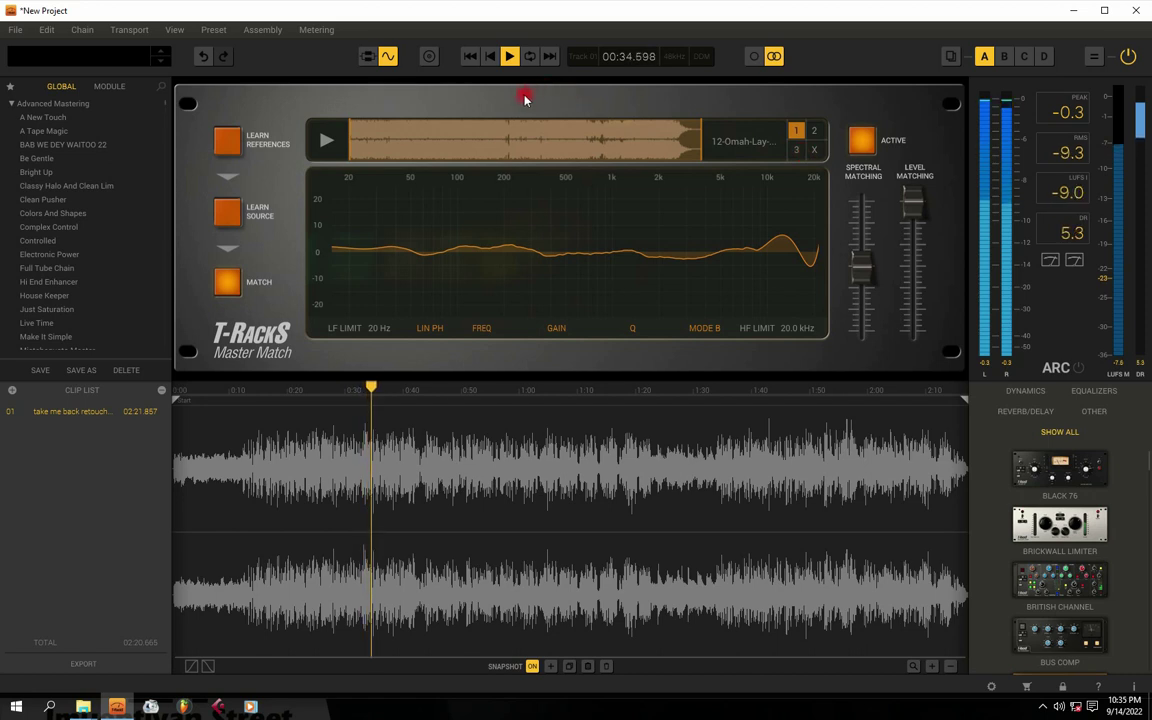
key("space")
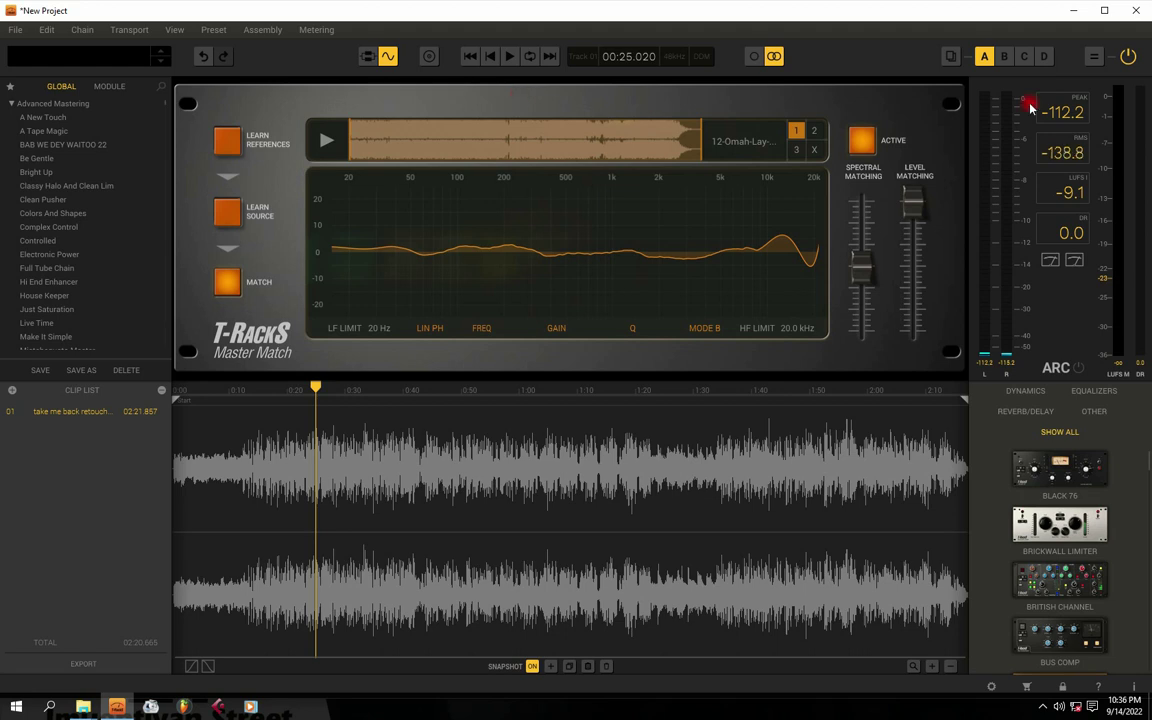
Load track 07 (Understand) from the Boy Alone Album folder into reference slot 2 of Master Match
left_click(817, 131)
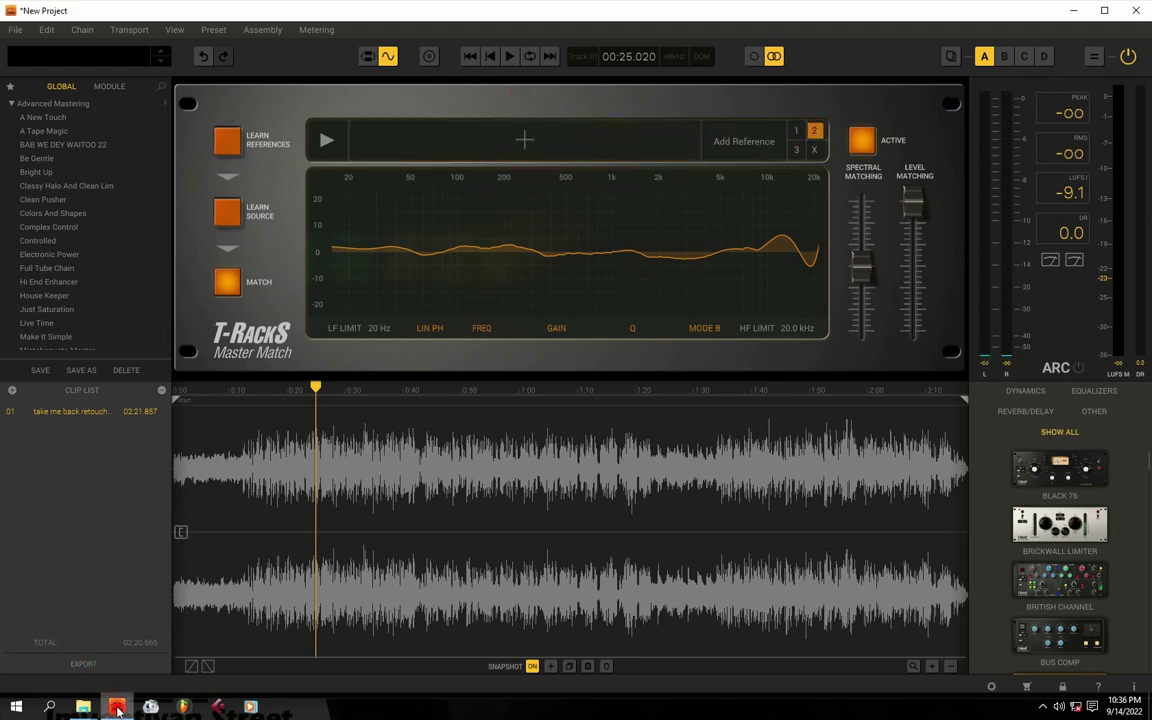
left_click(117, 708)
left_click(117, 708)
mouse_move(83, 708)
left_click(187, 645)
left_click_drag(673, 307, 767, 288)
left_click_drag(660, 508, 498, 205)
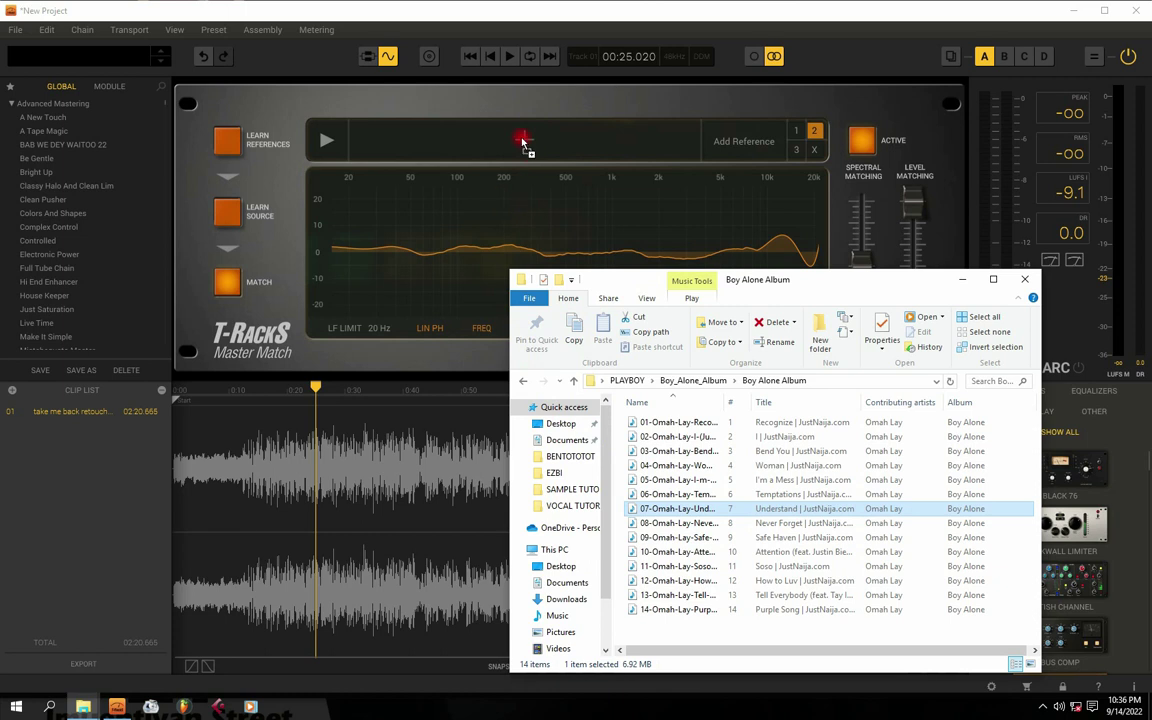
left_click_drag(539, 116, 539, 118)
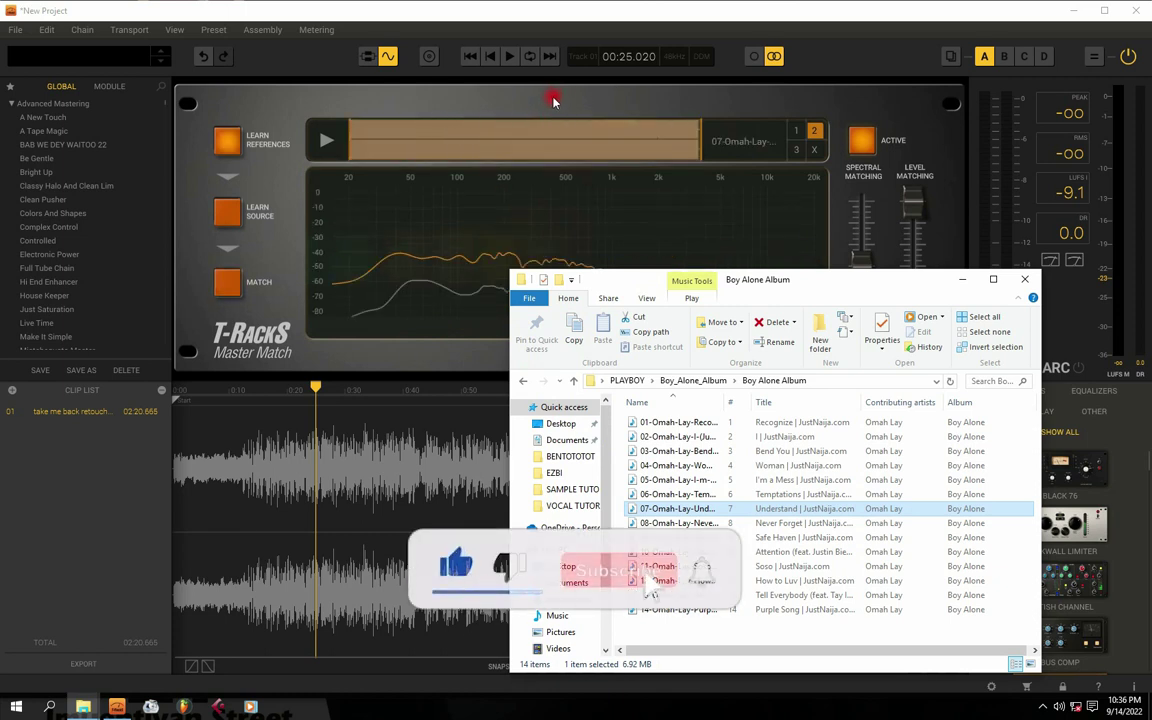
left_click(555, 100)
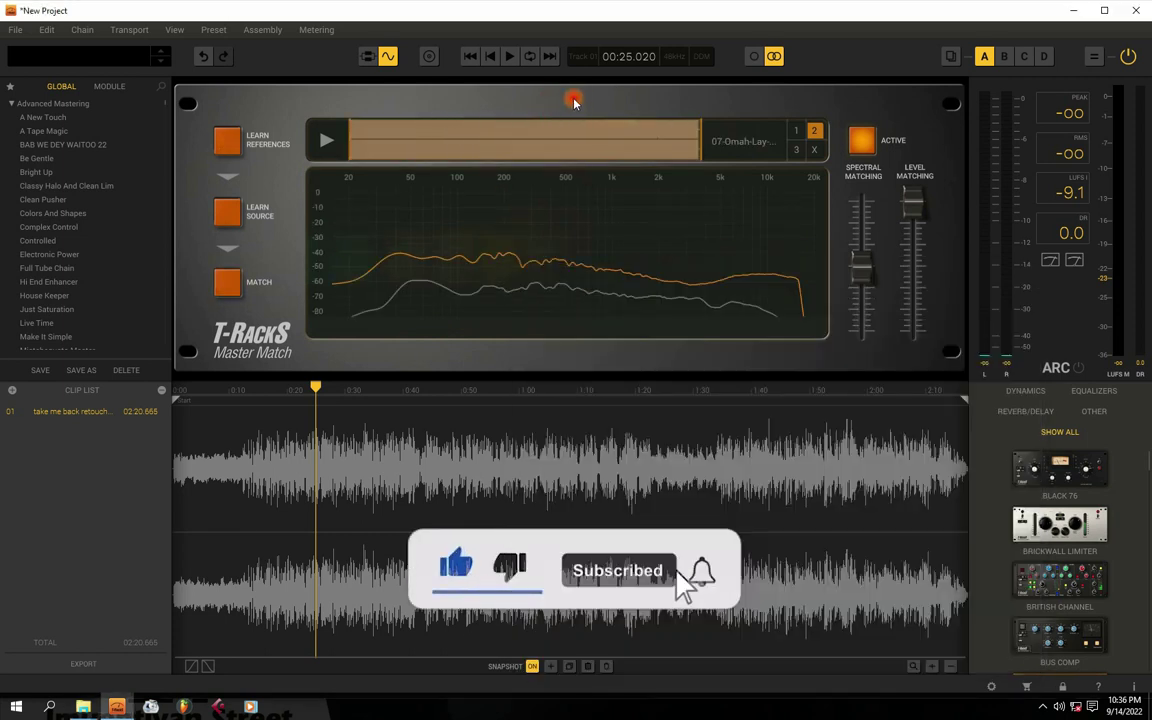
Remove the reference track from slot 1 and return to the reference in slot 2
left_click(796, 131)
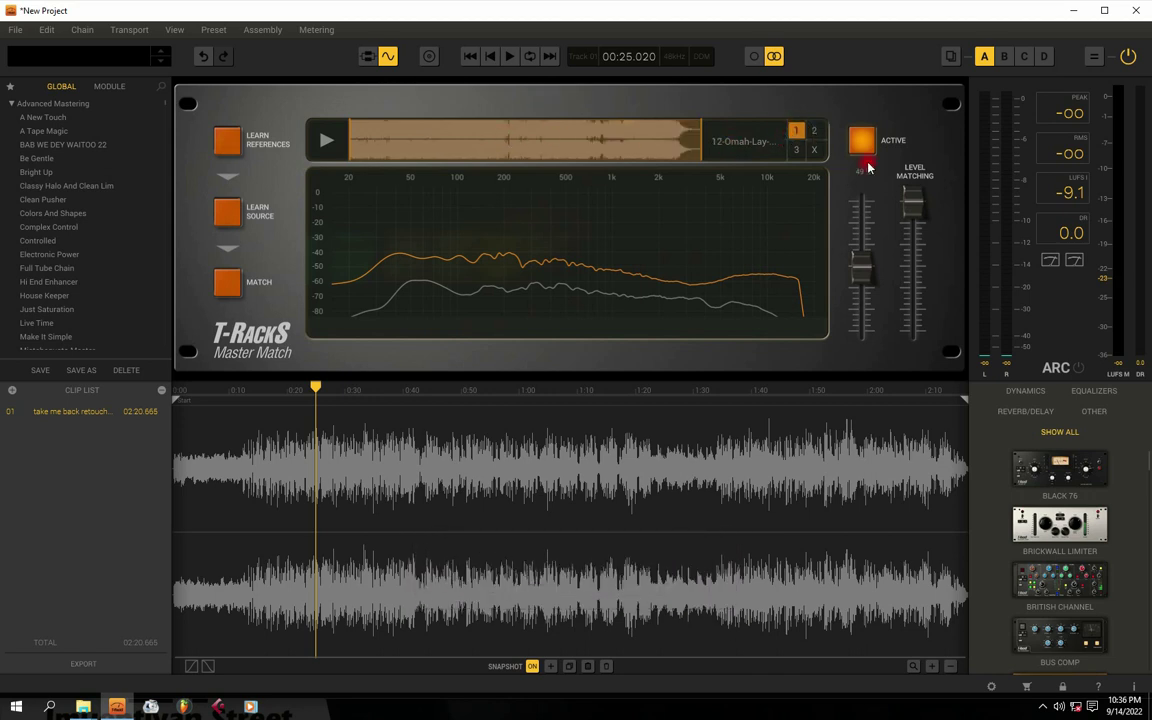
left_click(814, 152)
left_click(812, 133)
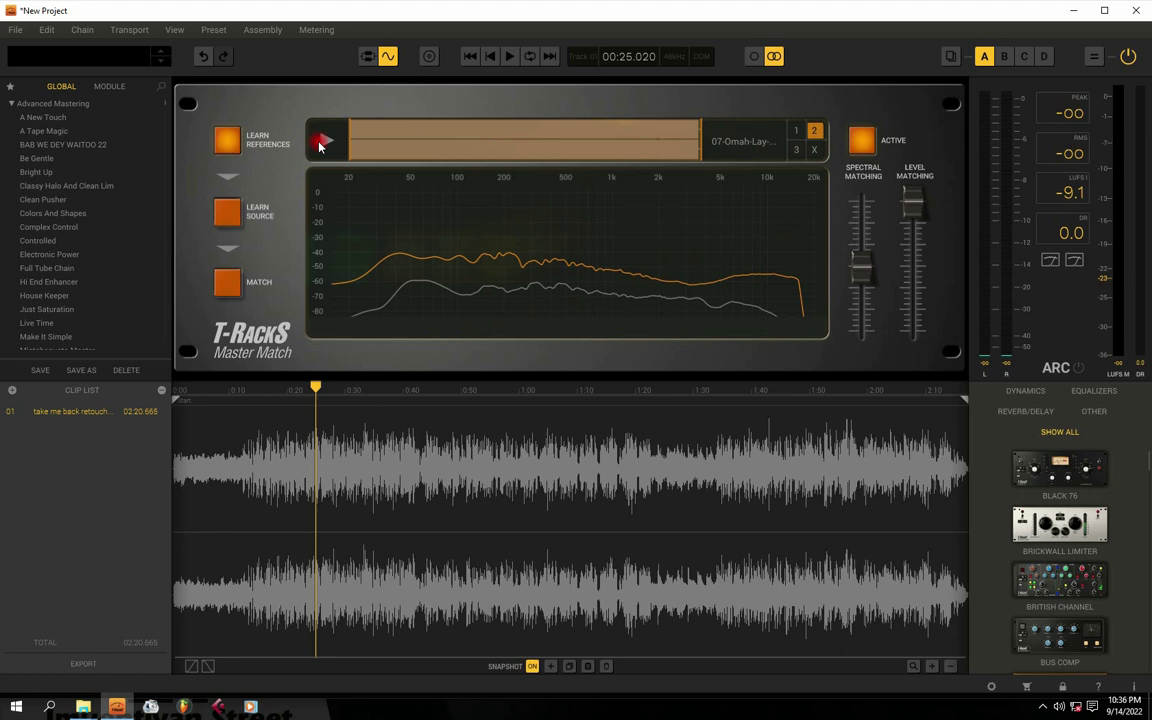
Learn the source spectrum from the song's playback and match it to the new reference
key("space")
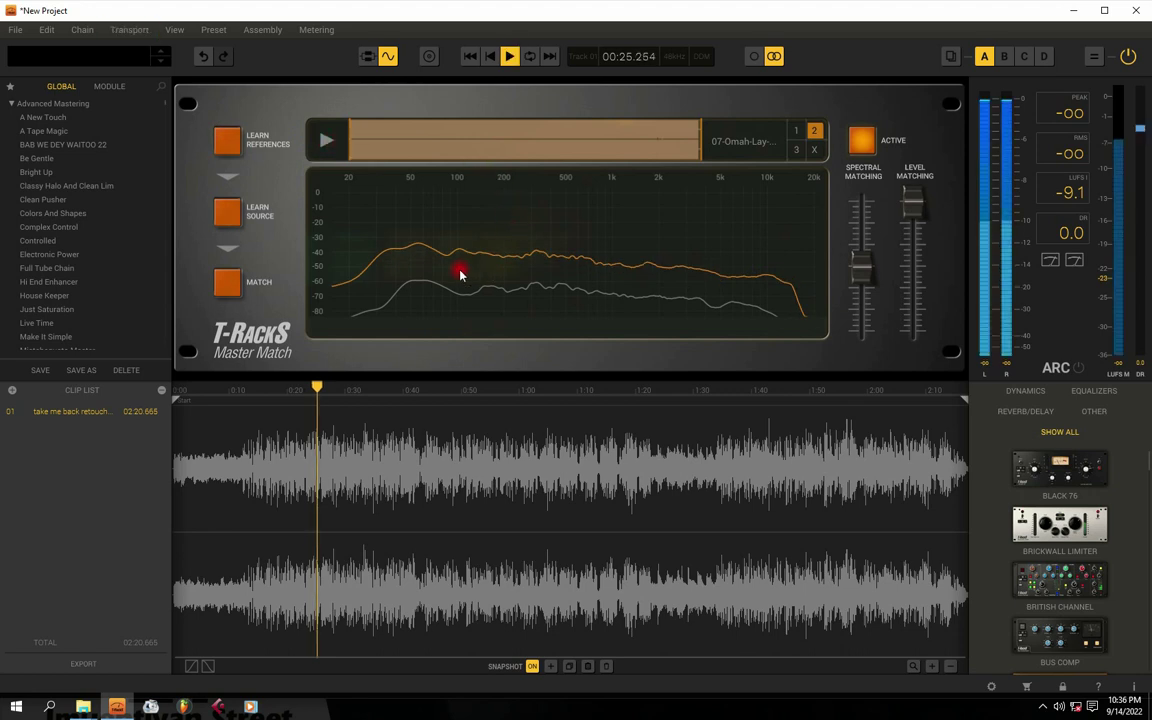
key("space")
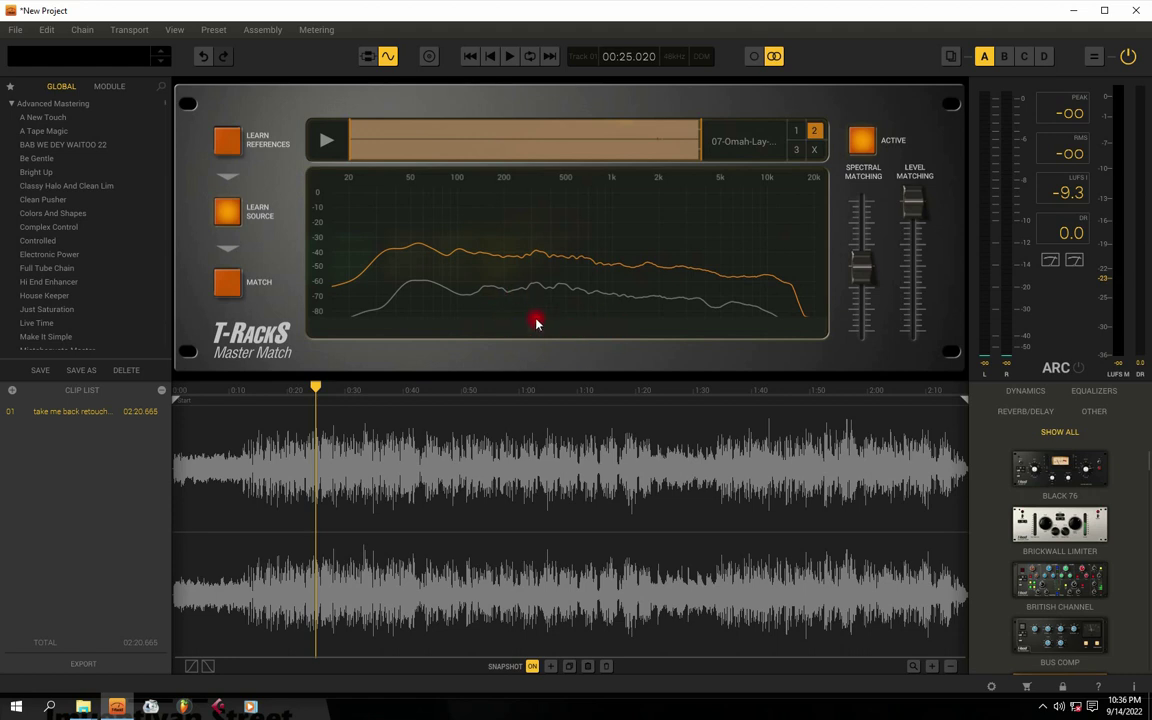
key("space")
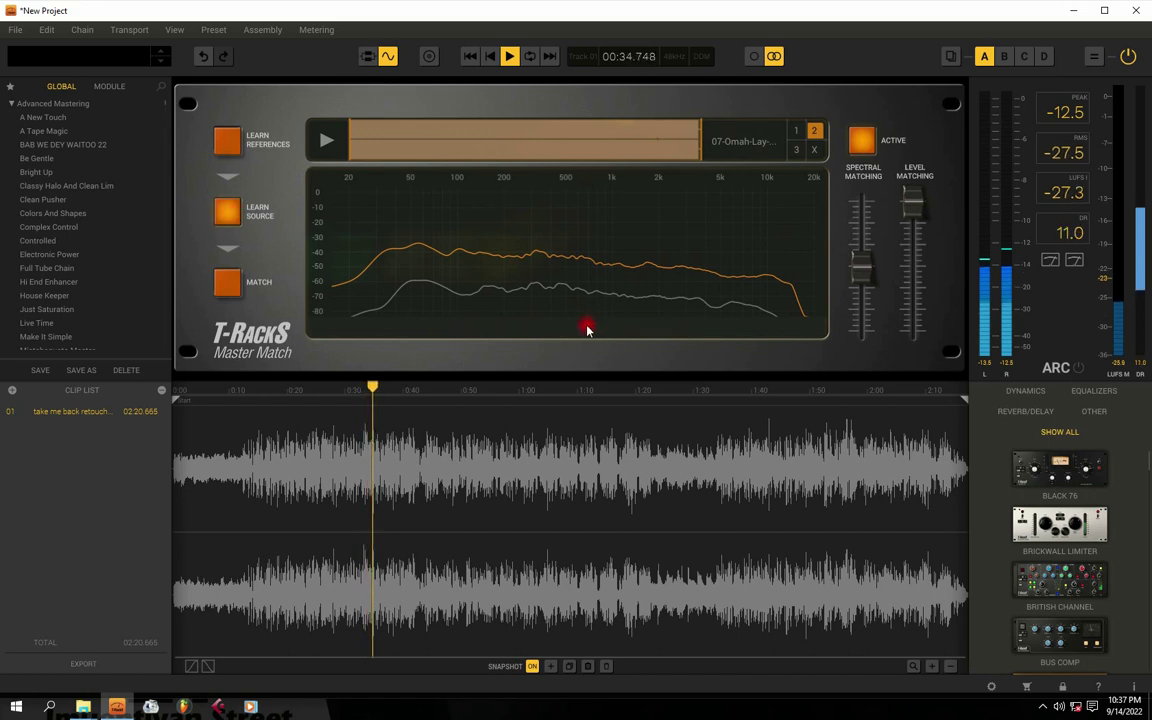
left_click(232, 214)
key("space")
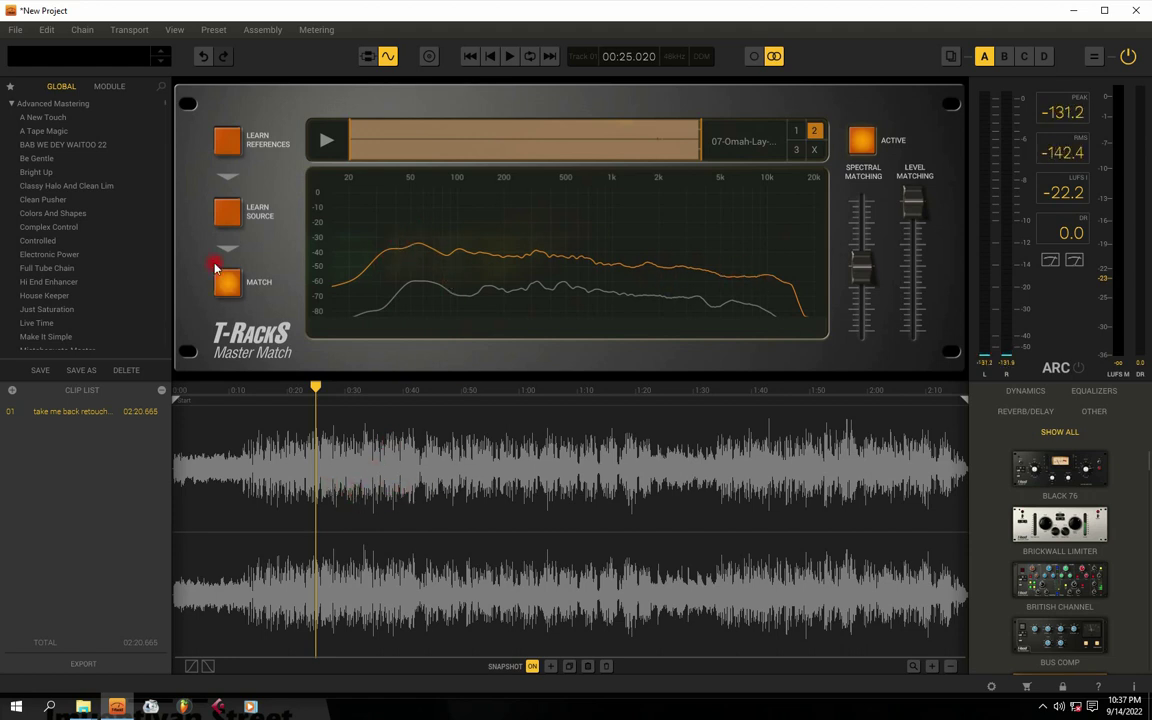
left_click(227, 285)
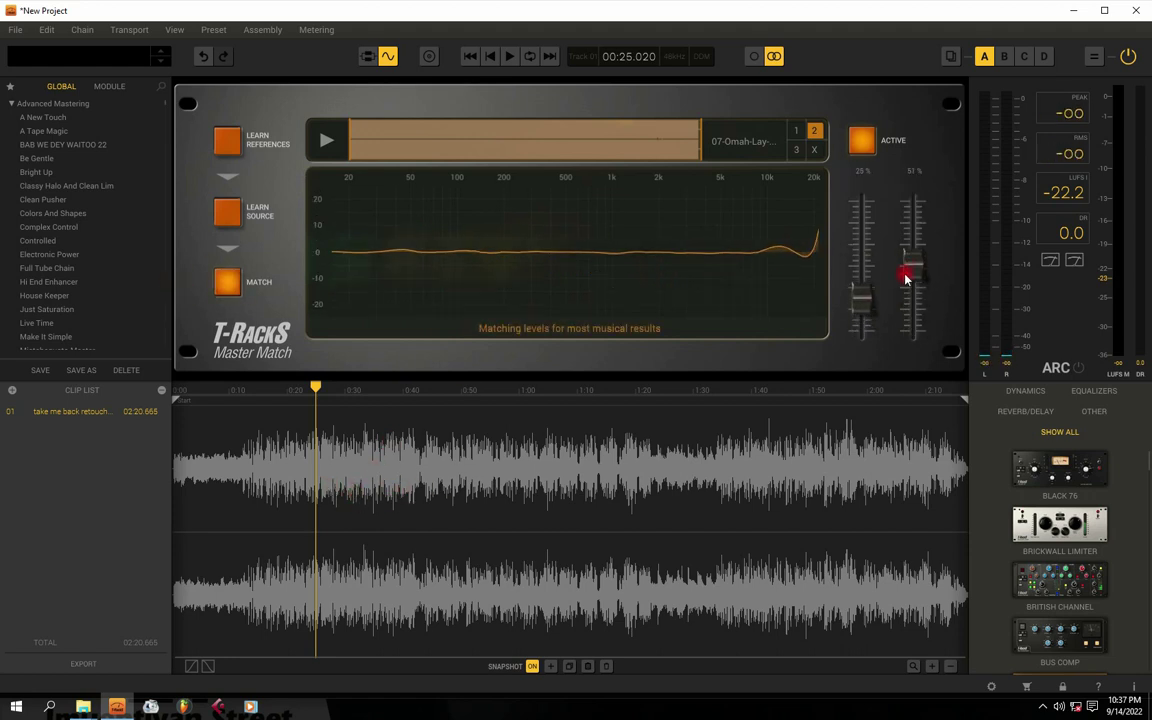
Raise the spectral and level matching amounts of the new match, listen to the song, and stop the playback
left_click_drag(906, 266, 906, 254)
key("space")
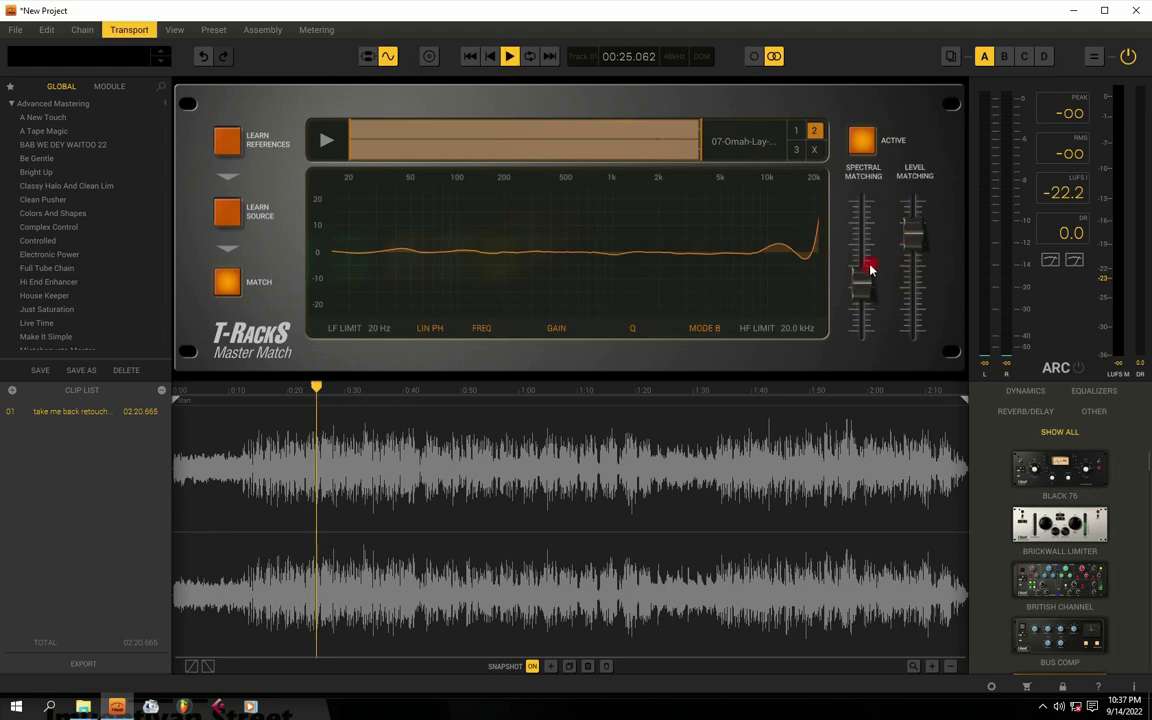
left_click_drag(911, 237, 913, 201)
left_click_drag(913, 201, 794, 150)
key("space")
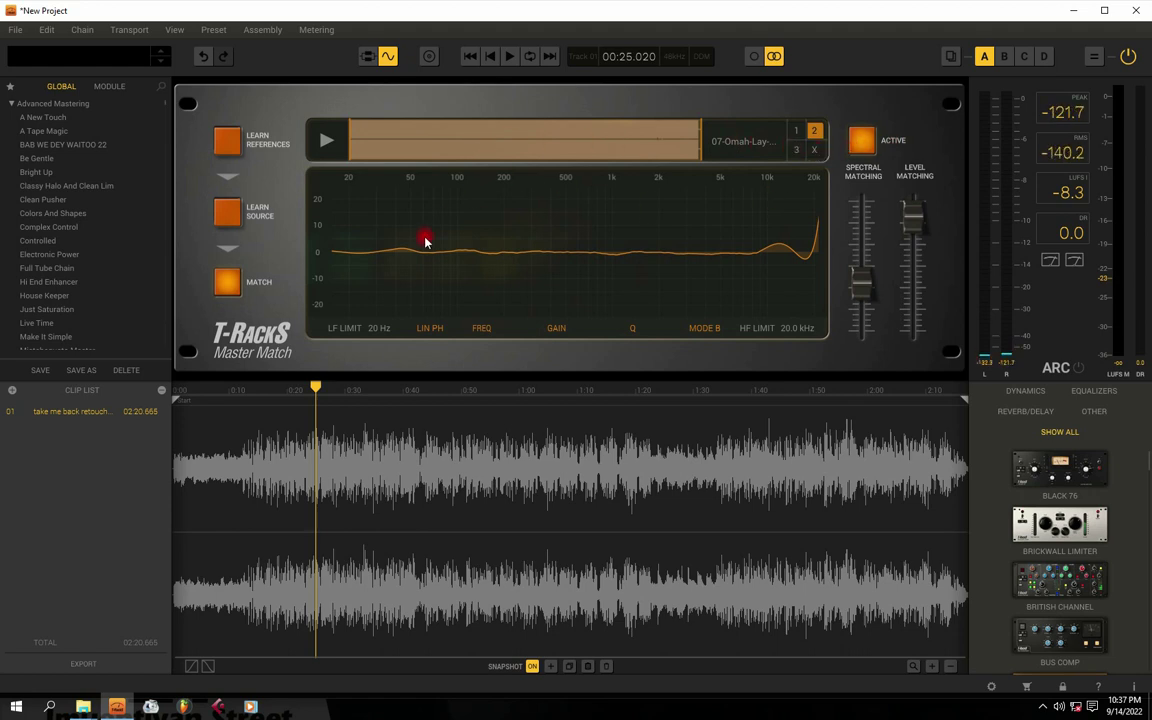
Check the contents of reference slots 1, 2 and 3 and listen to the matched song
left_click(797, 136)
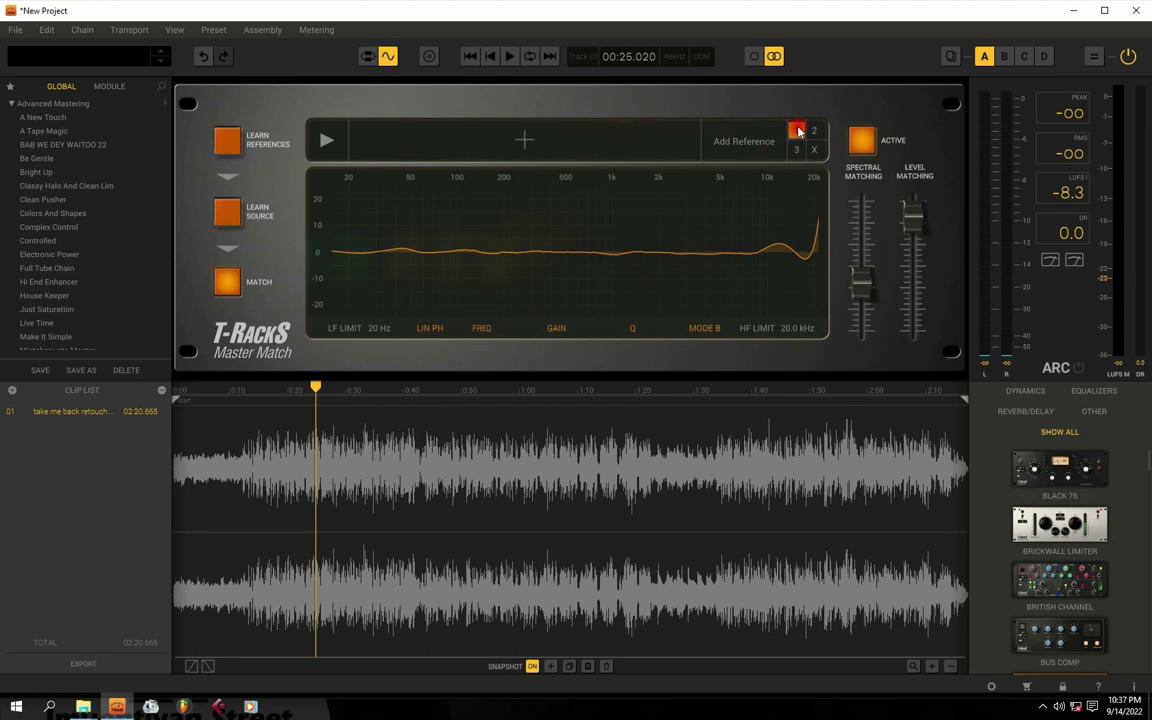
left_click(815, 133)
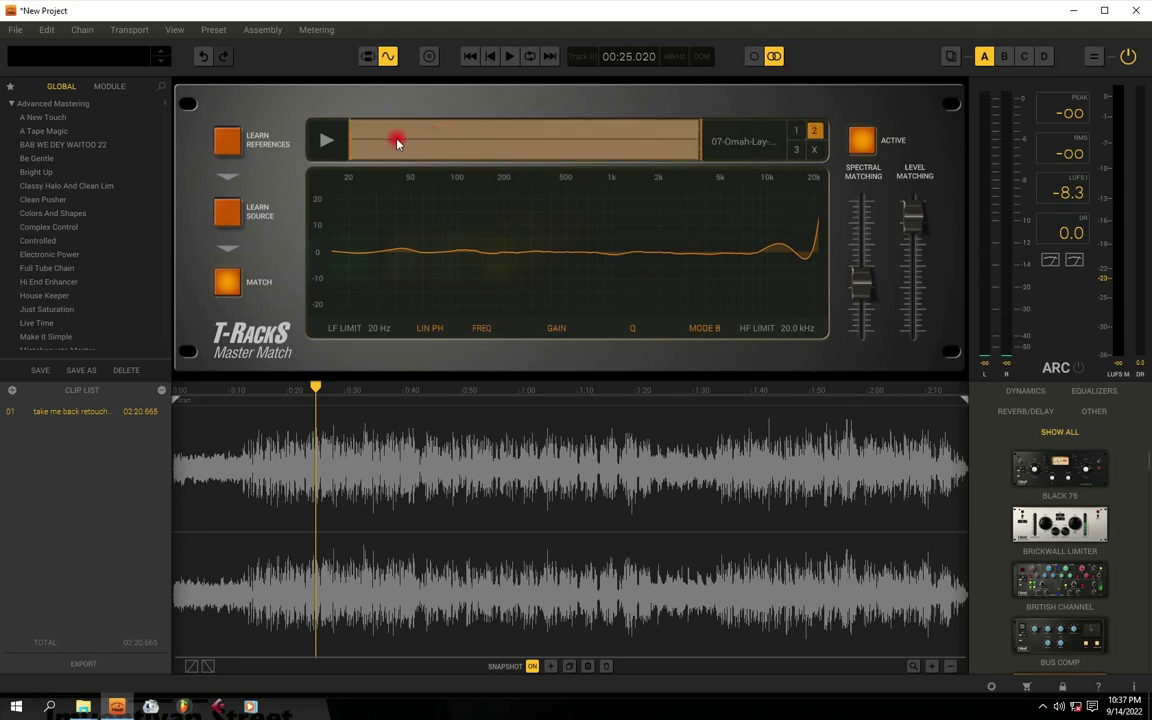
left_click(793, 151)
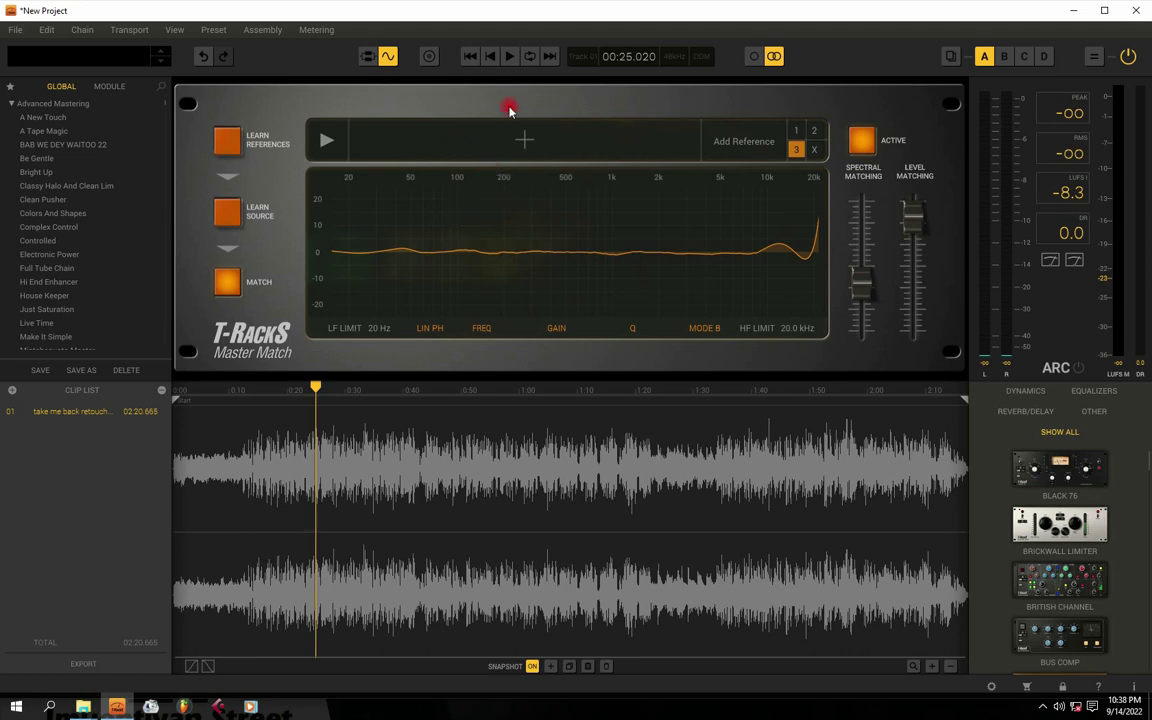
key("space")
key("space")
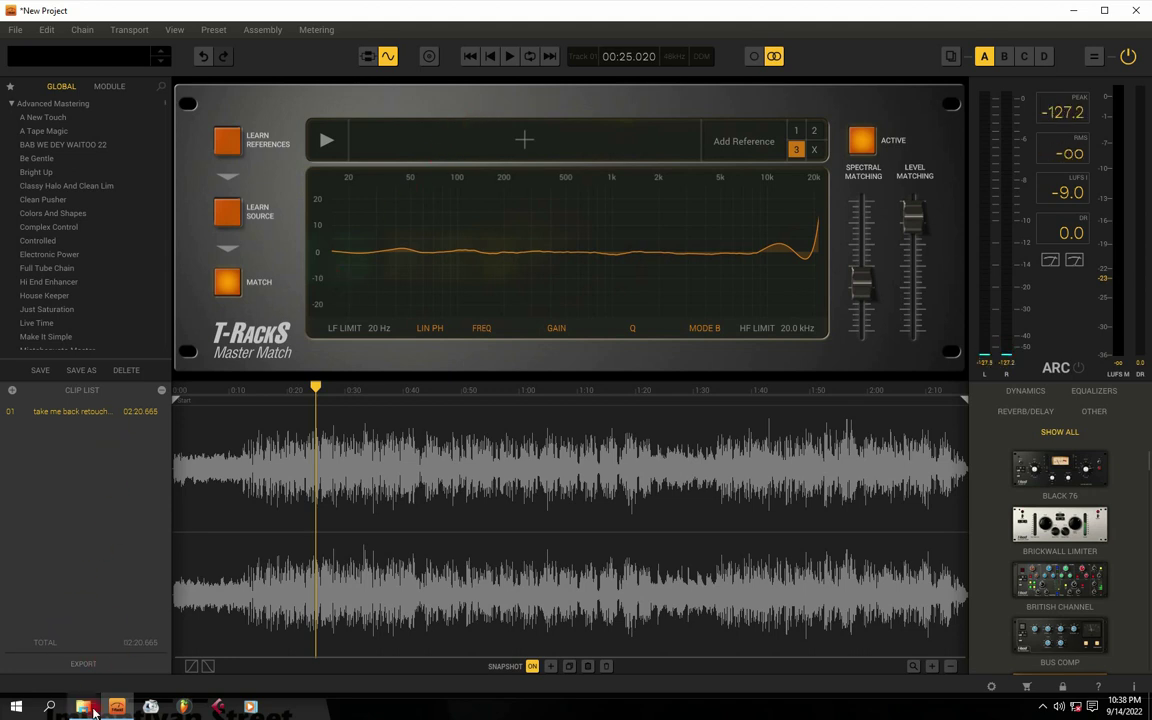
Start an export of the current file as WAV at 48000 Hz and 16 bit
left_click(82, 666)
left_click(517, 358)
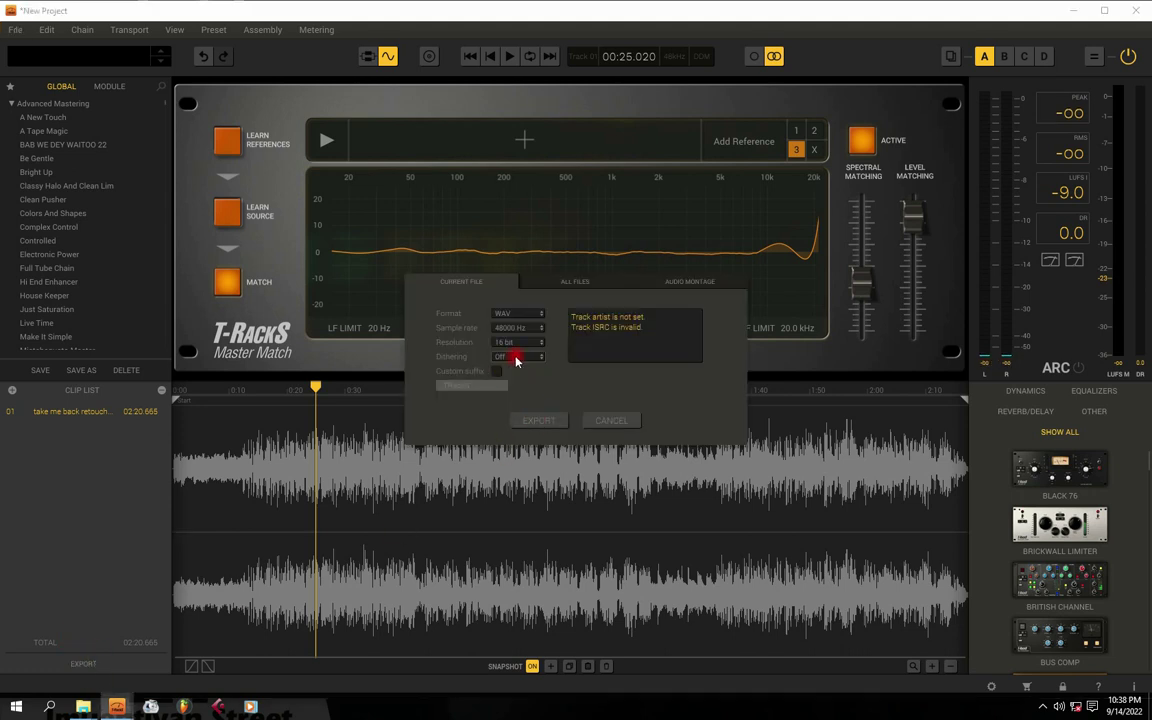
left_click(507, 381)
left_click(538, 420)
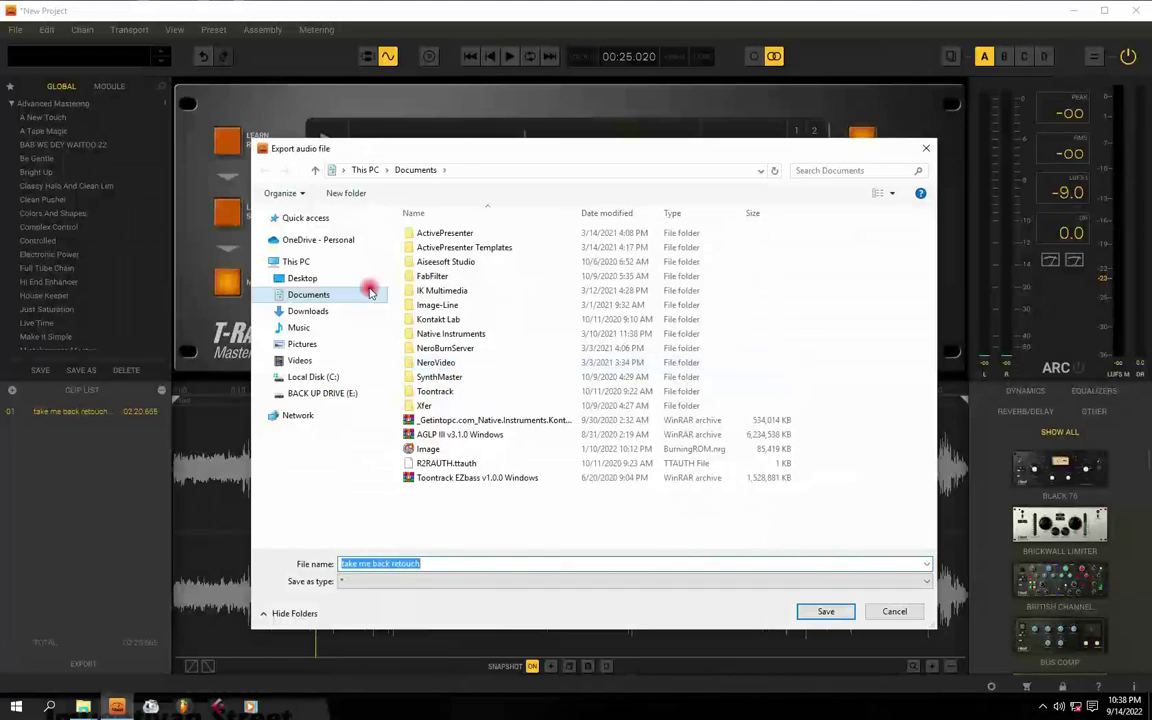
Save the exported audio in the Desktop's tutorials folder under the name take me back retouch
left_click(300, 279)
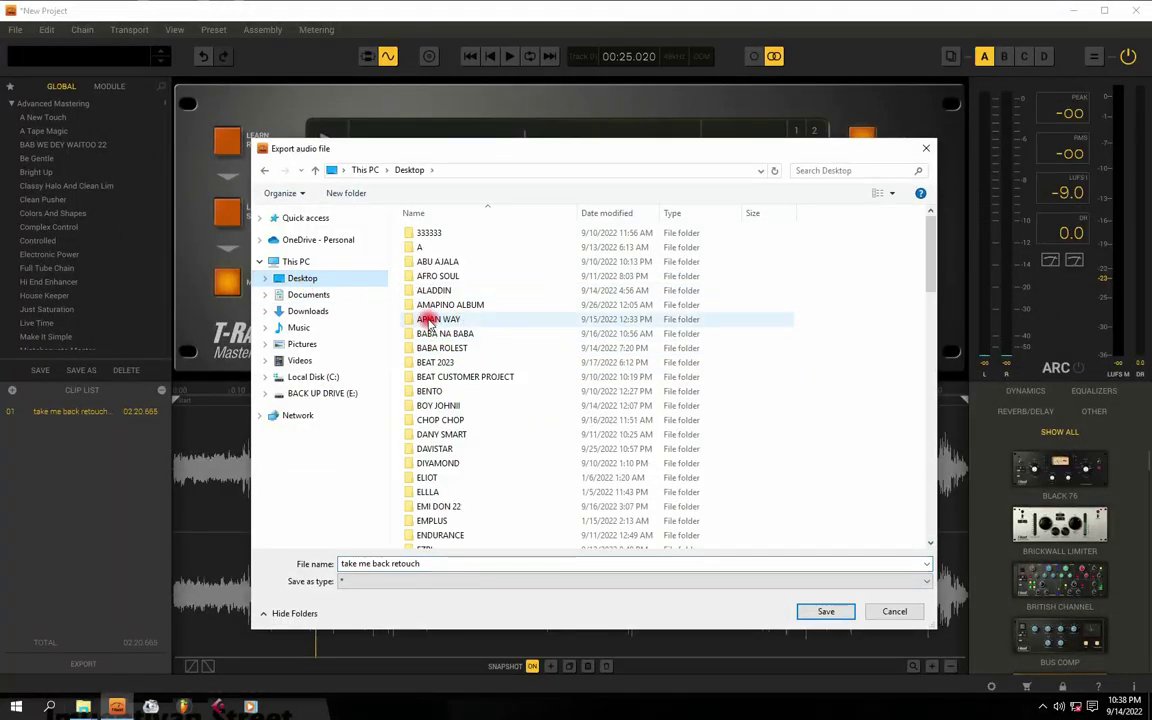
left_click(428, 320)
left_click(434, 374)
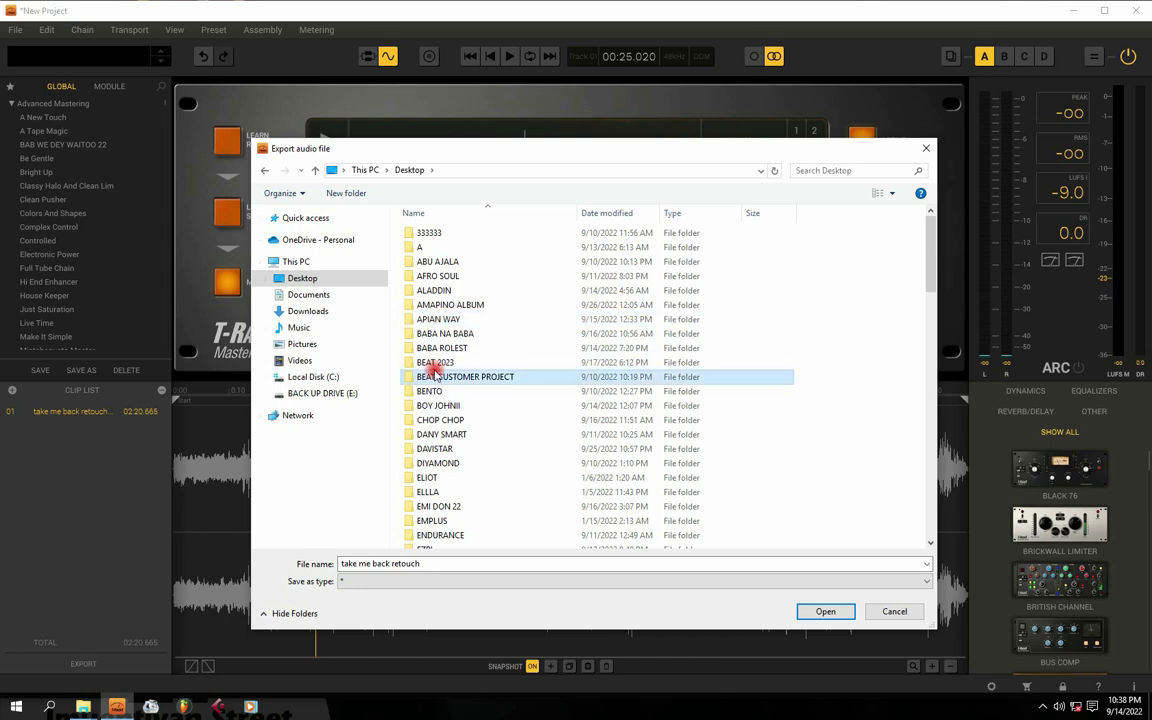
scroll(434, 370, "down", 15)
left_click(437, 245)
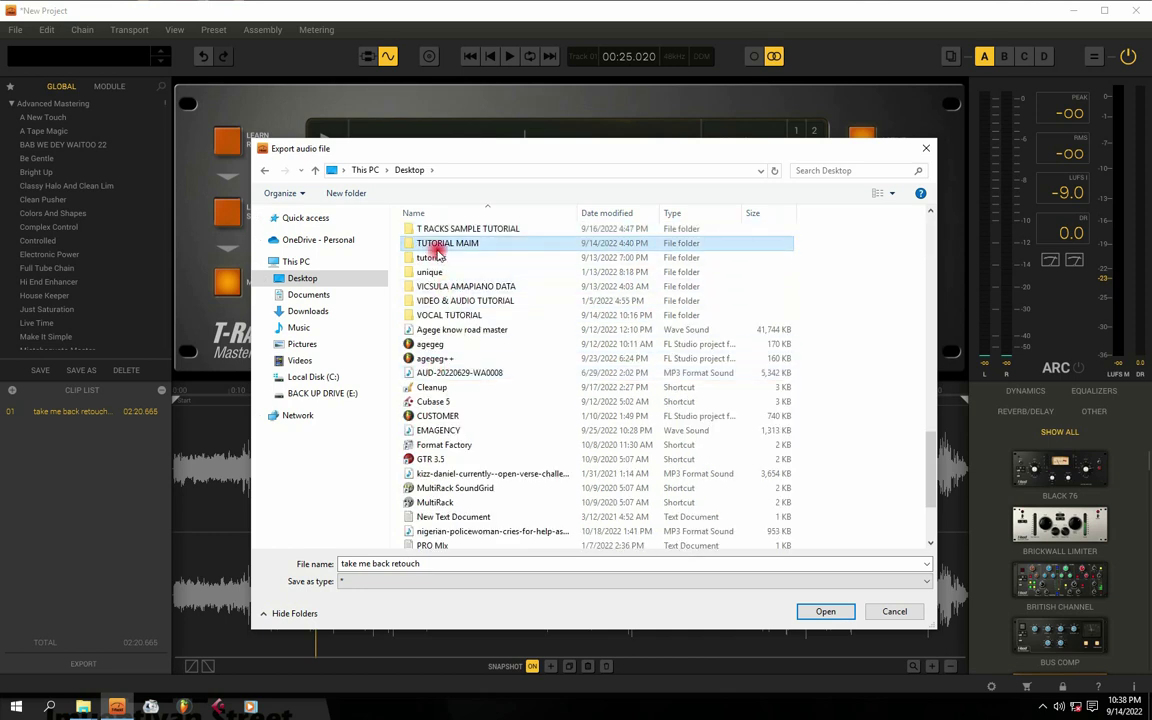
double_click(437, 257)
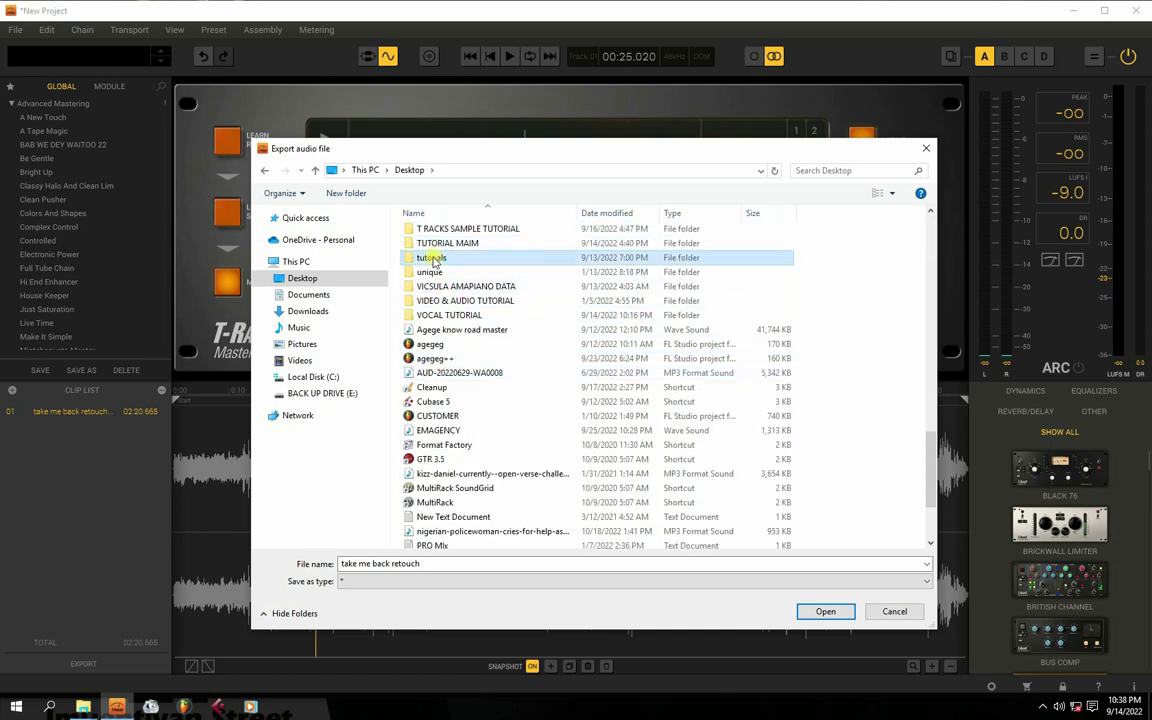
double_click(433, 560)
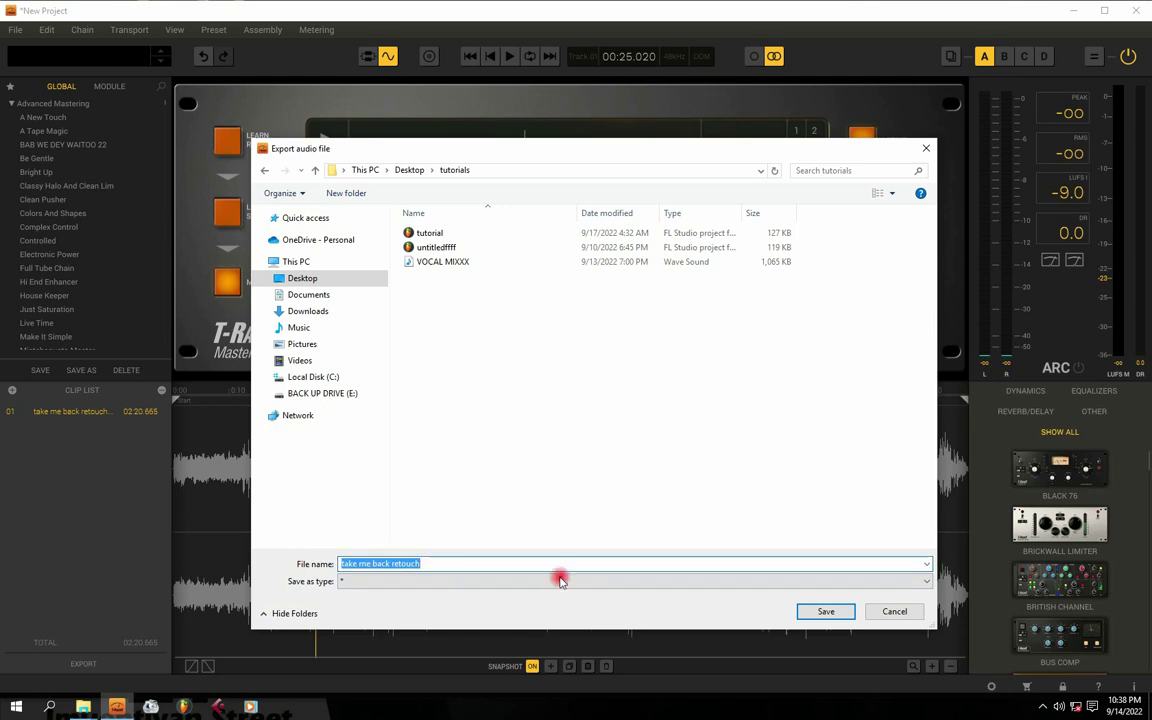
left_click(822, 610)
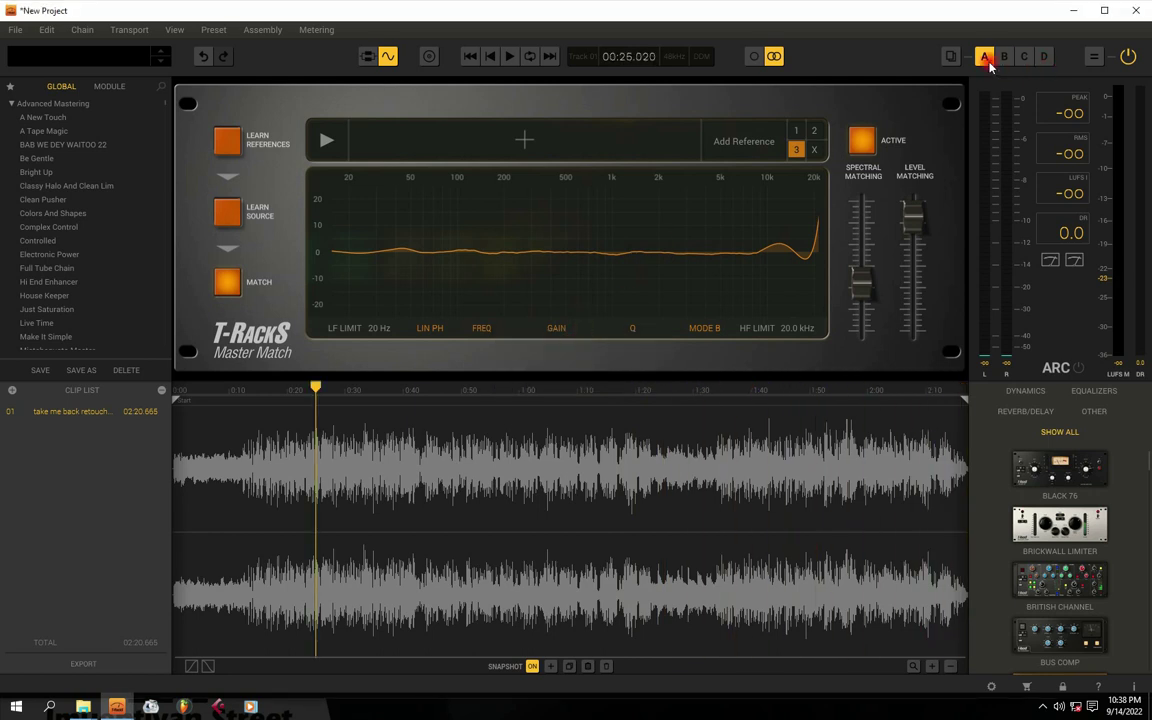
Switch to File Explorer and open the tutorials folder on the Desktop
mouse_move(83, 707)
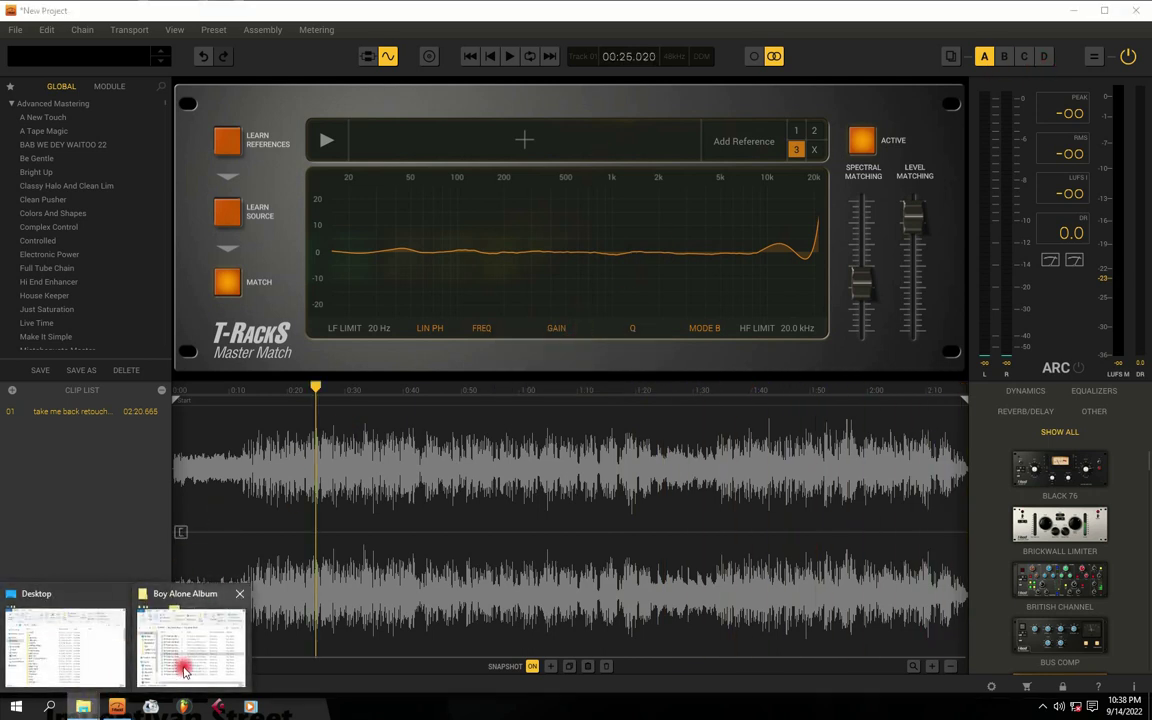
left_click(190, 600)
left_click(111, 635)
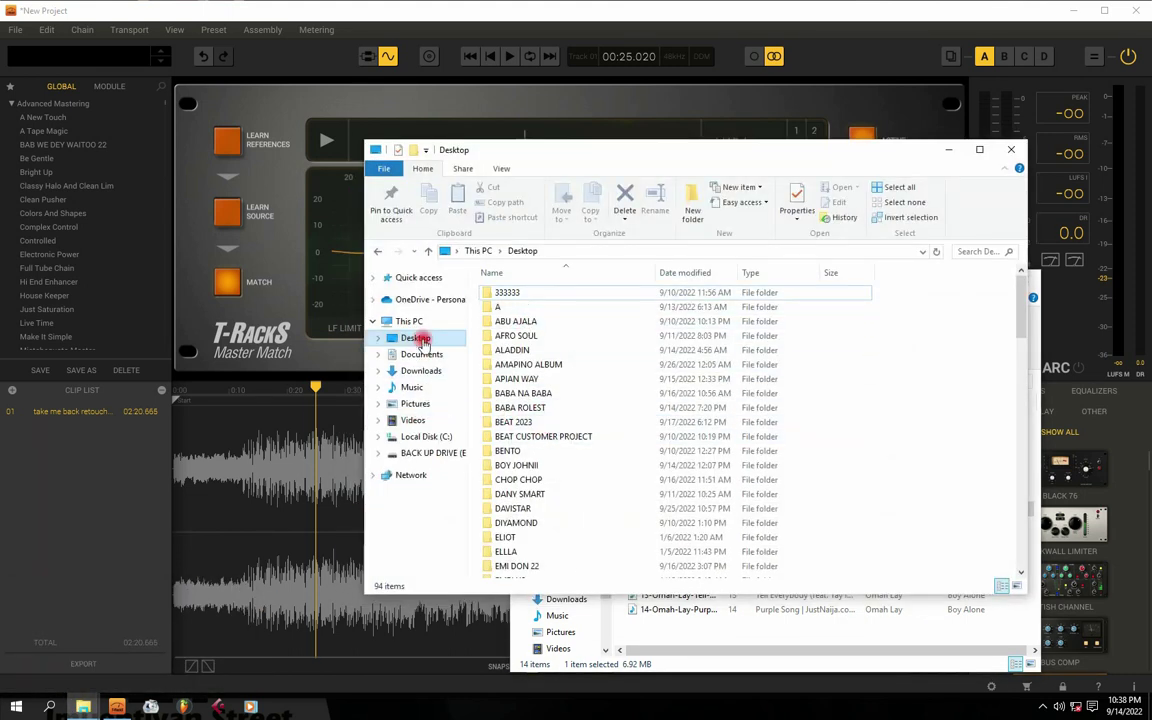
left_click(516, 350)
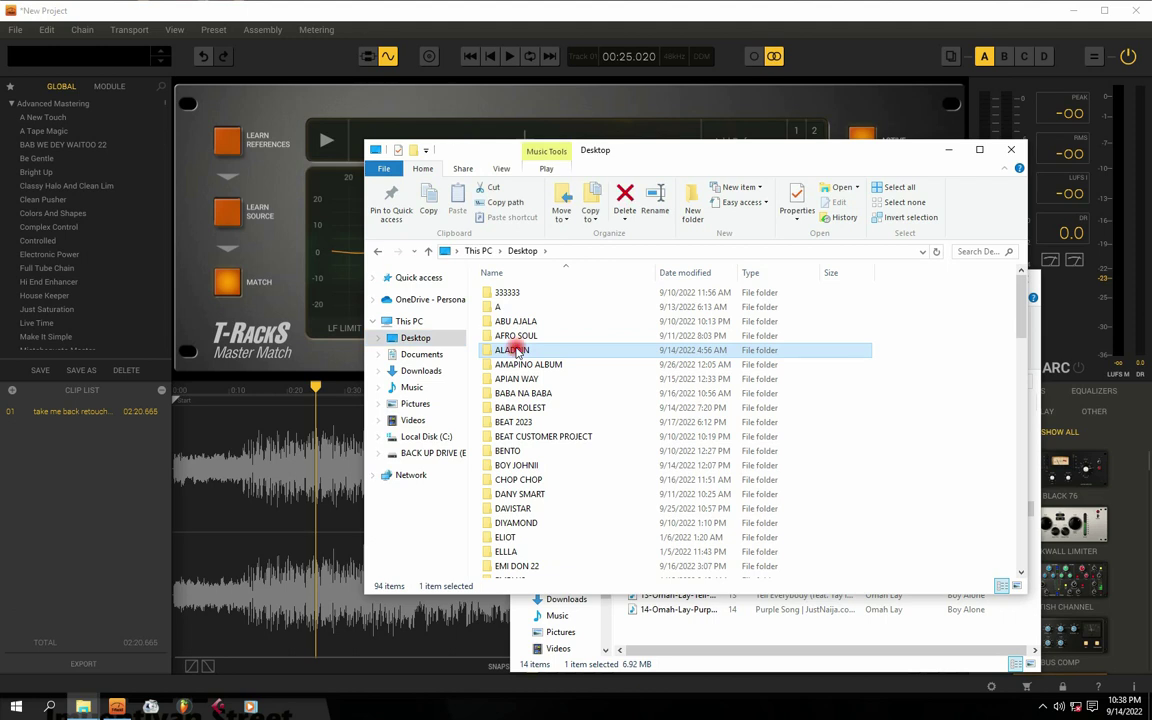
scroll(514, 345, "down", 20)
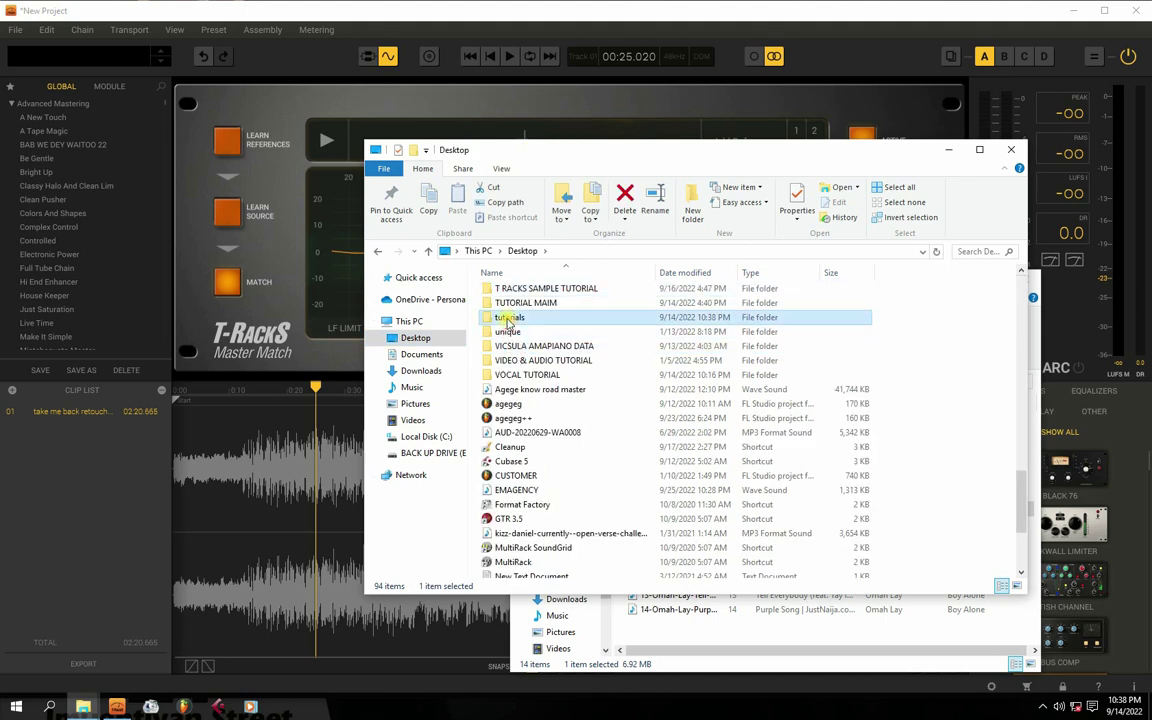
double_click(509, 321)
Play the exported file take me back retouch in the media player, and enlarge and reposition the player window
left_click(507, 293)
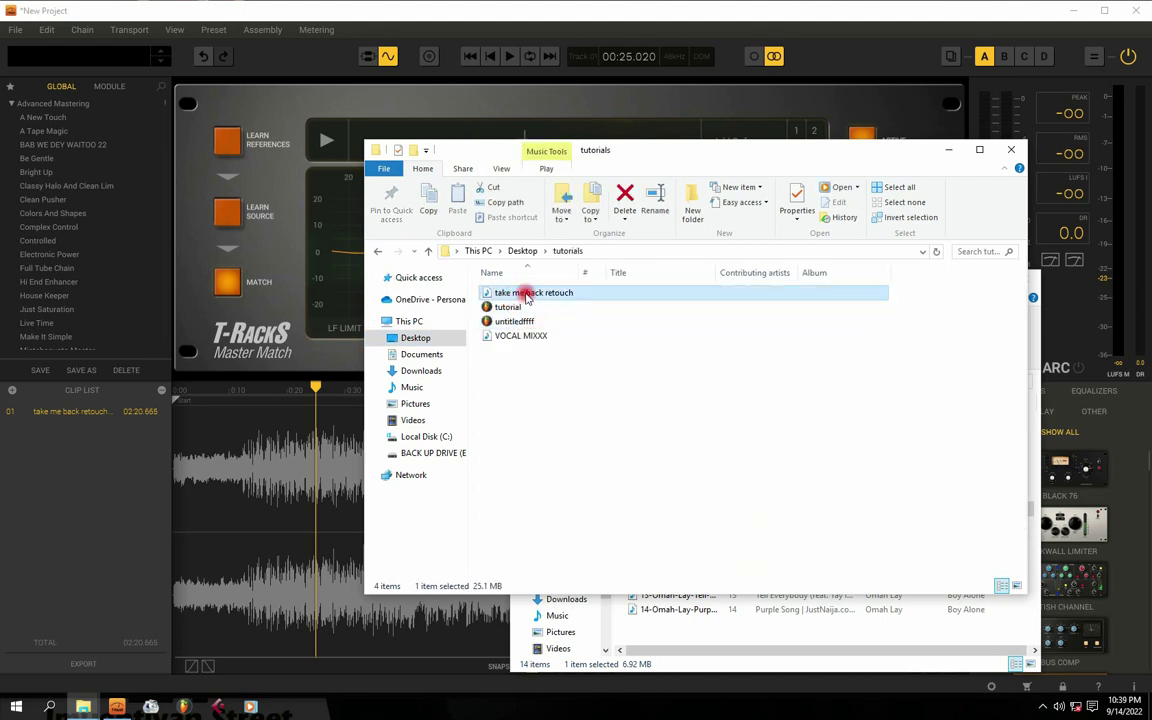
right_click(500, 293)
left_click(548, 303)
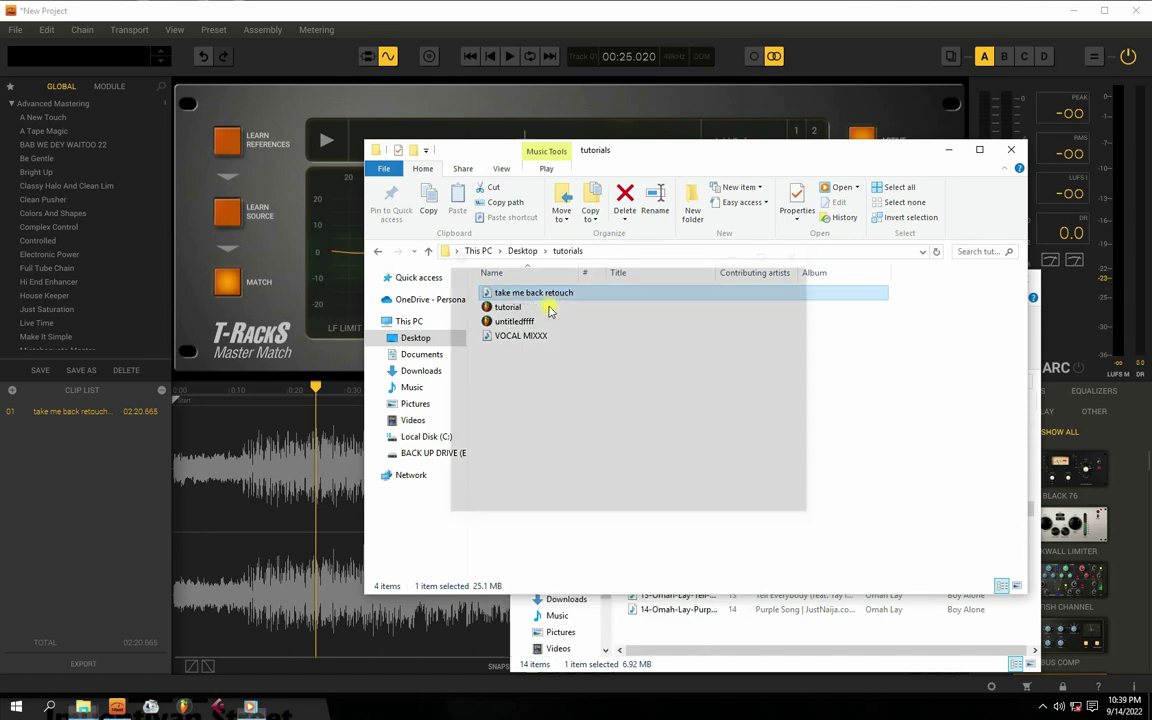
left_click_drag(588, 260, 402, 230)
left_click_drag(622, 489, 869, 578)
left_click_drag(532, 230, 566, 213)
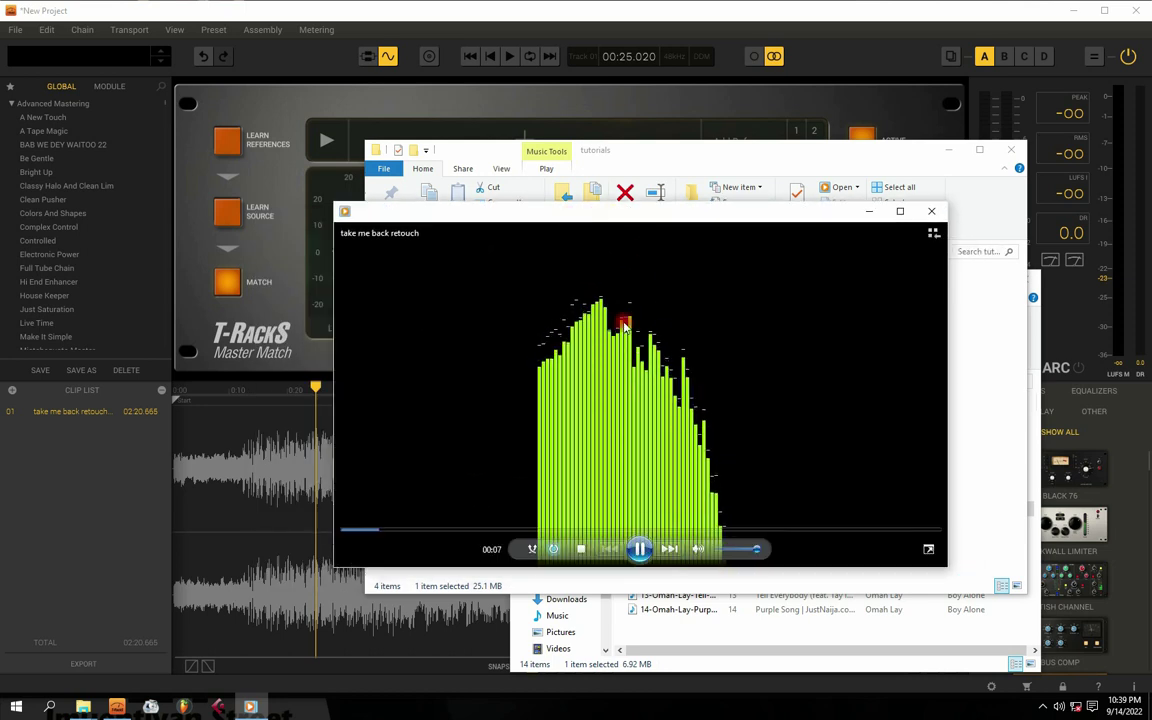
Pause take me back retouch in the media player, and reposition the player and tutorials folder windows
mouse_move(638, 212)
left_mouse_down()
mouse_move(597, 199)
mouse_move(622, 197)
left_mouse_up()
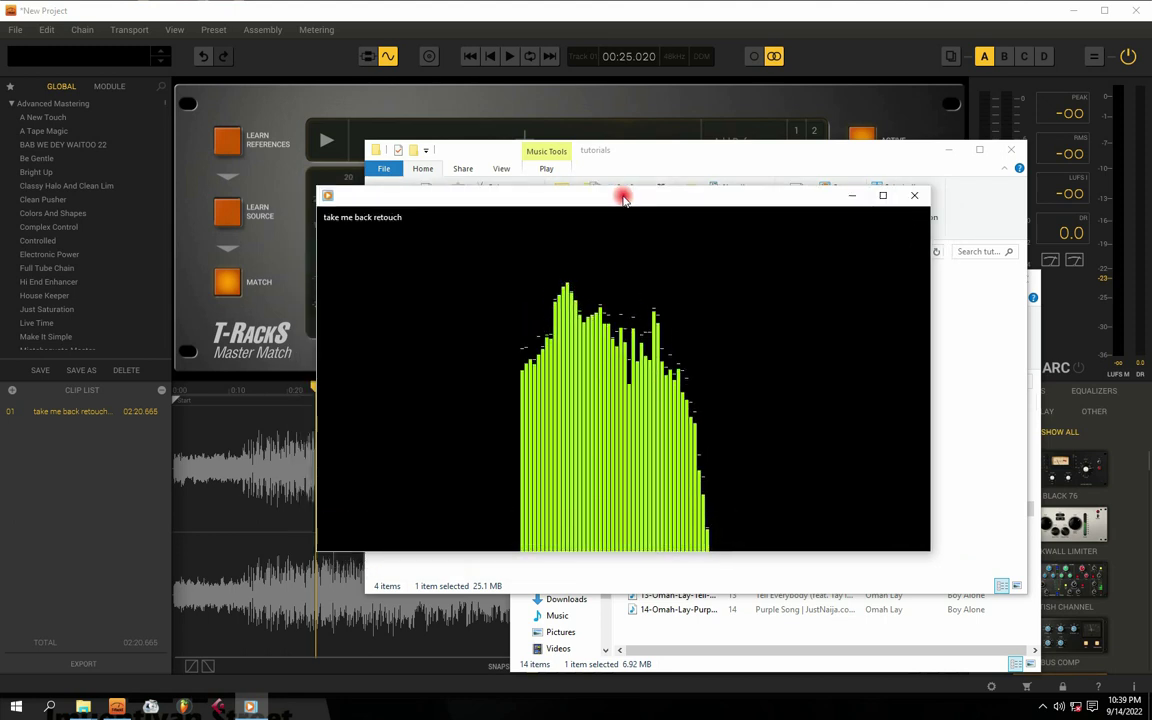
left_click_drag(637, 197, 612, 197)
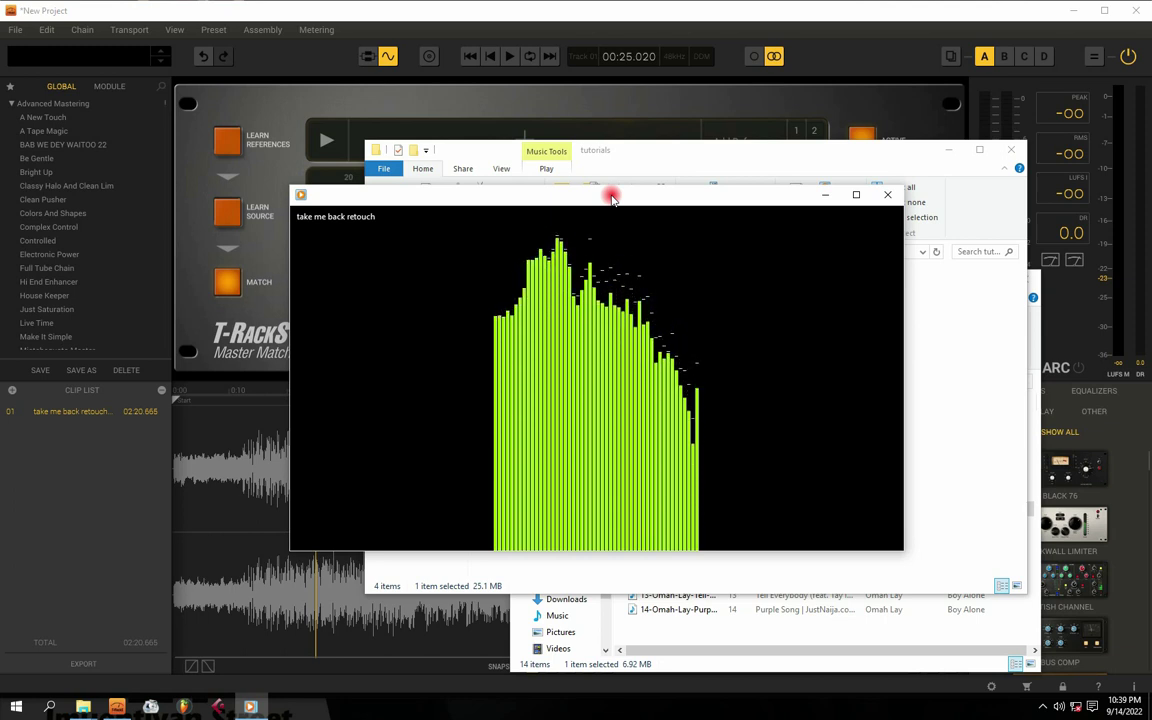
left_click(591, 527)
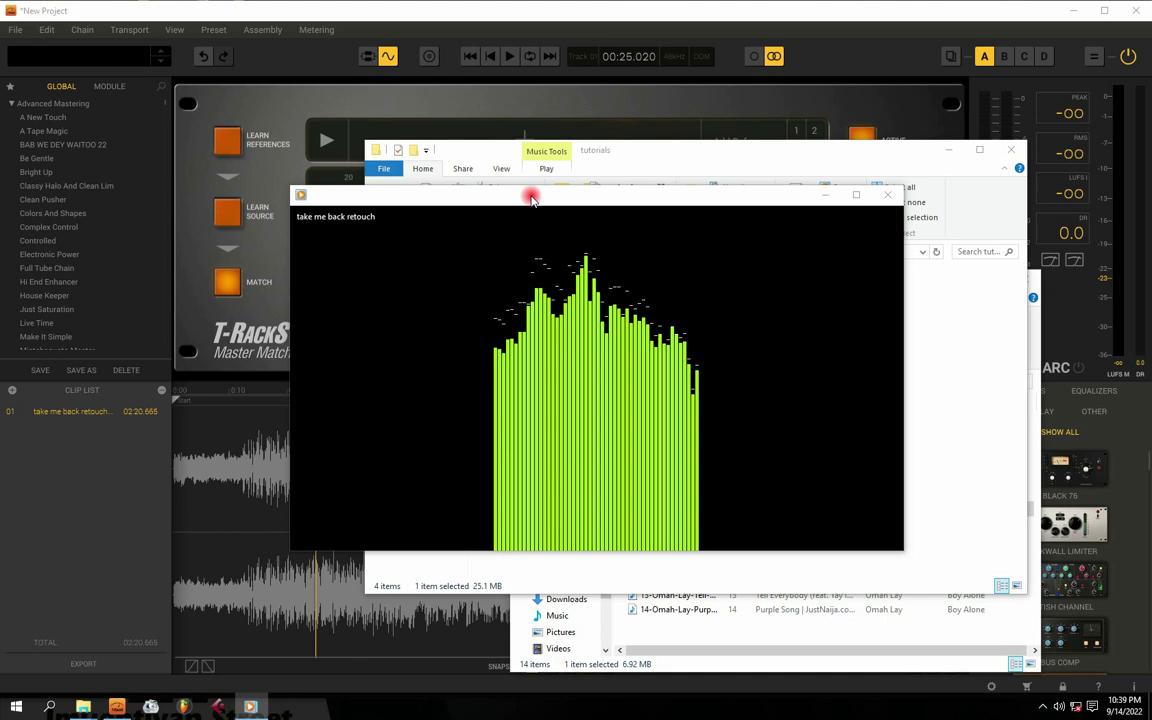
mouse_move(609, 465)
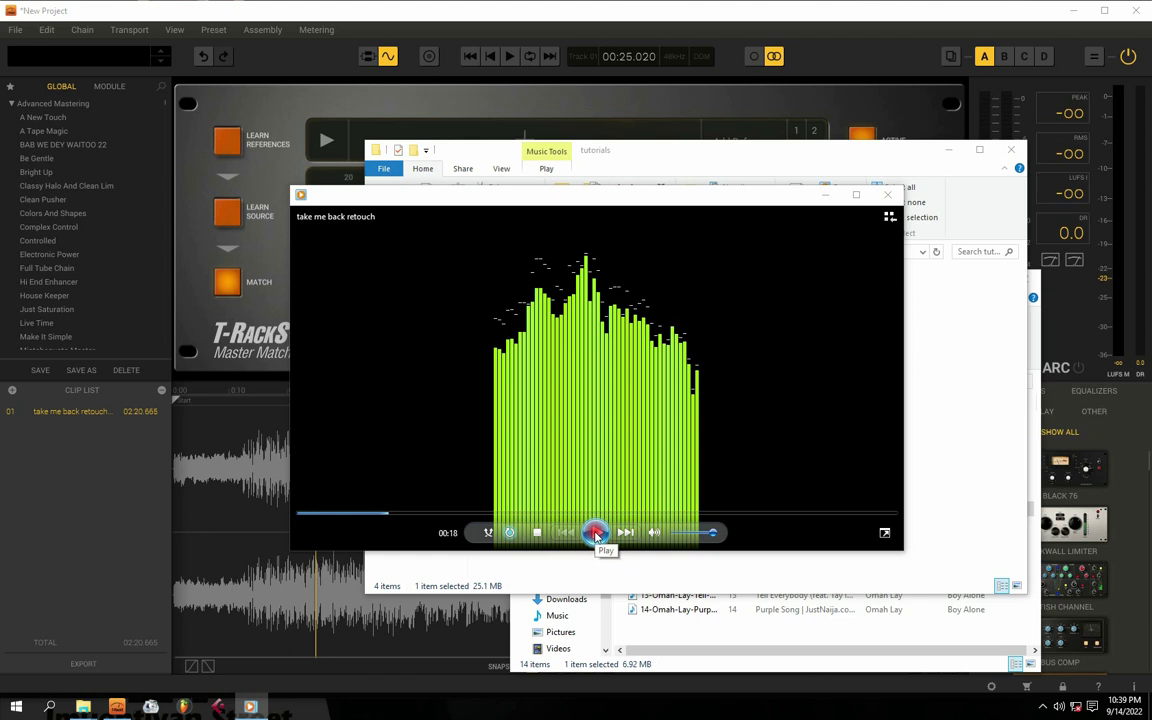
left_click_drag(625, 155, 594, 195)
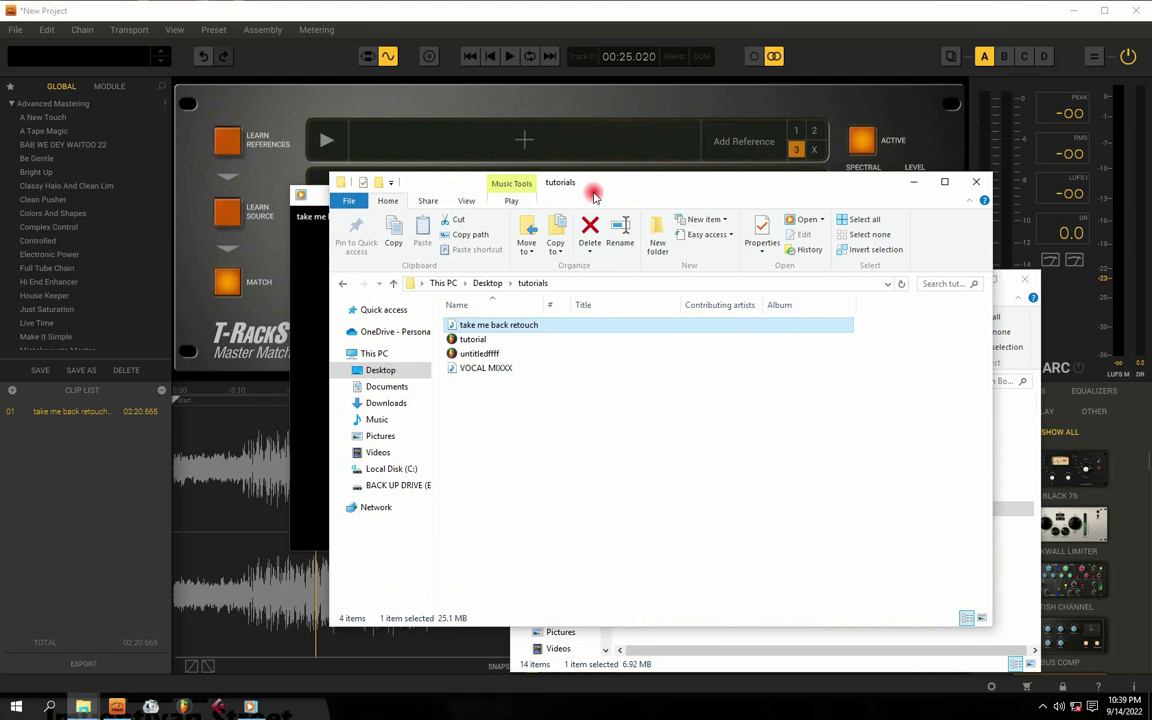
Switch back to T-RackS and play the song with Master Match active from the current playhead position
left_click(547, 107)
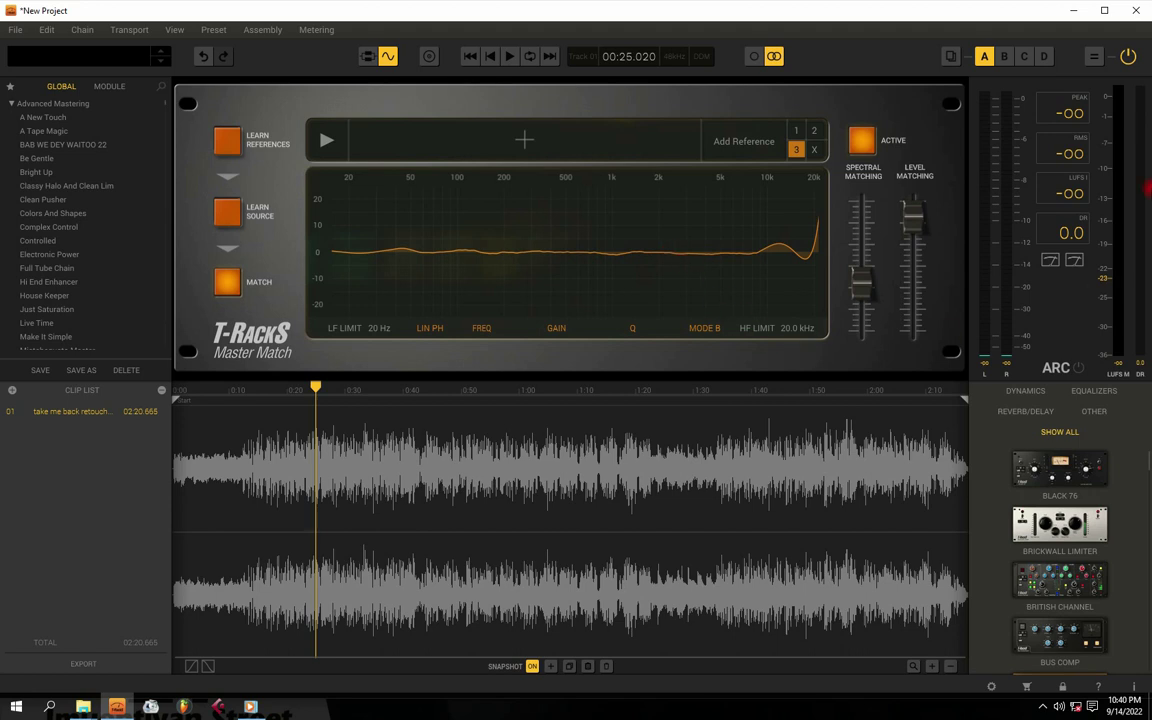
key("space")
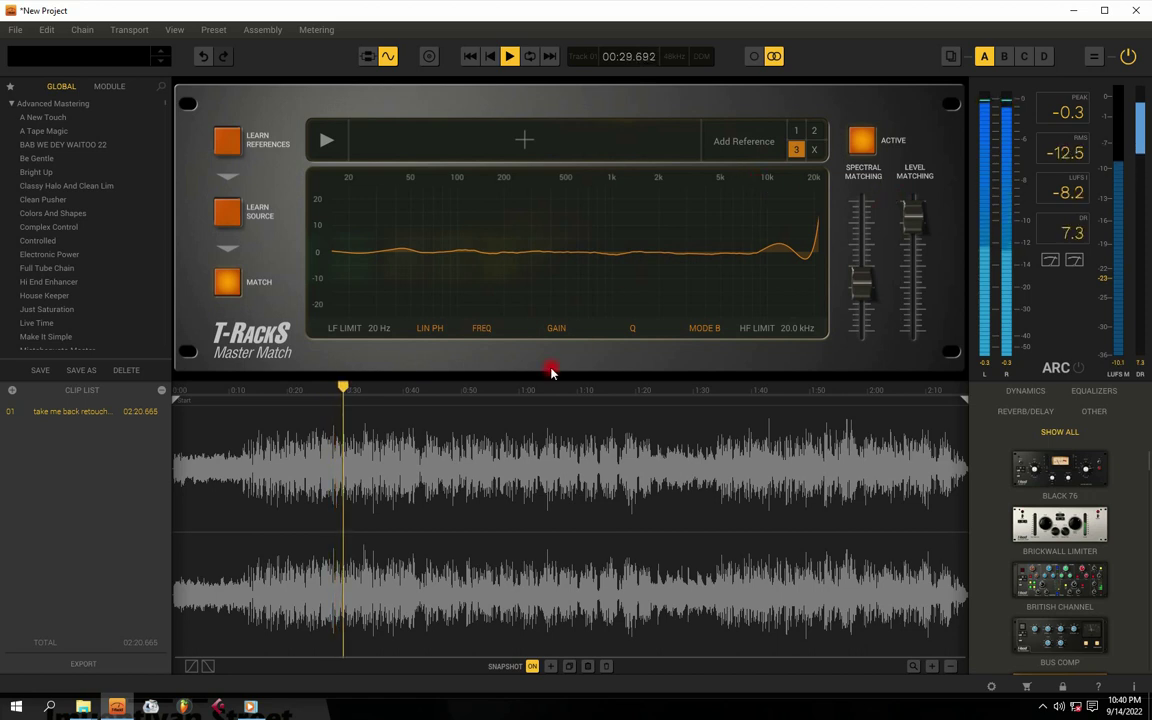
left_click(1042, 706)
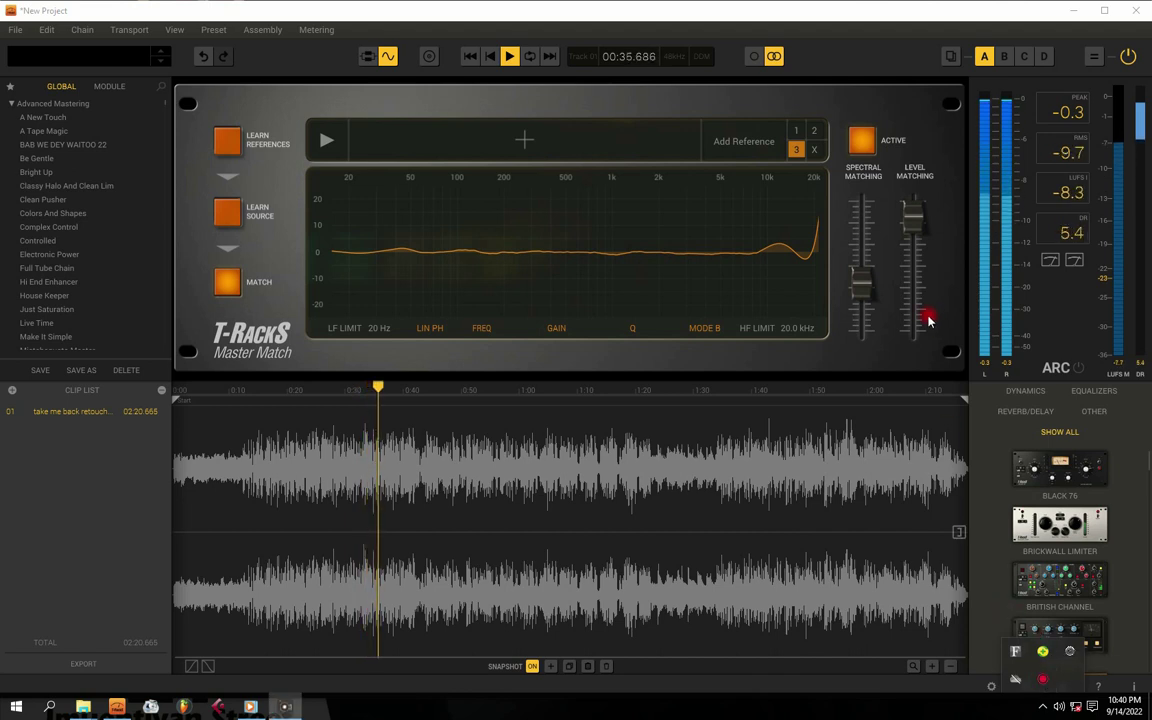
left_click(632, 14)
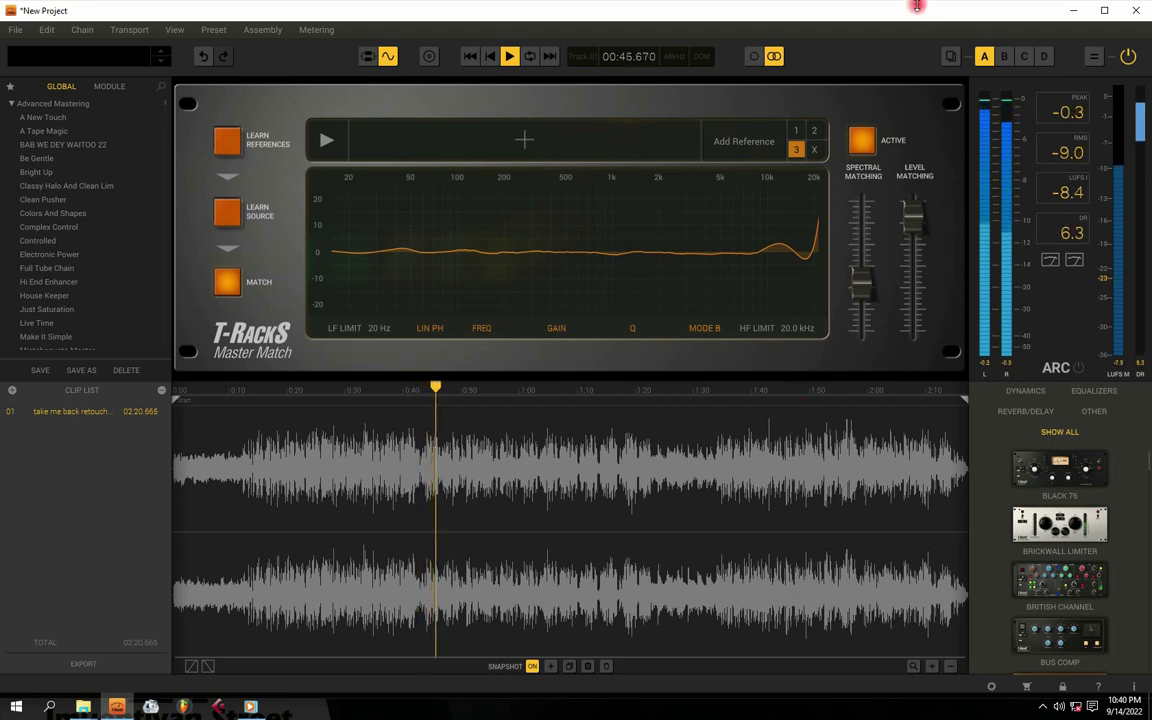
left_click(1044, 708)
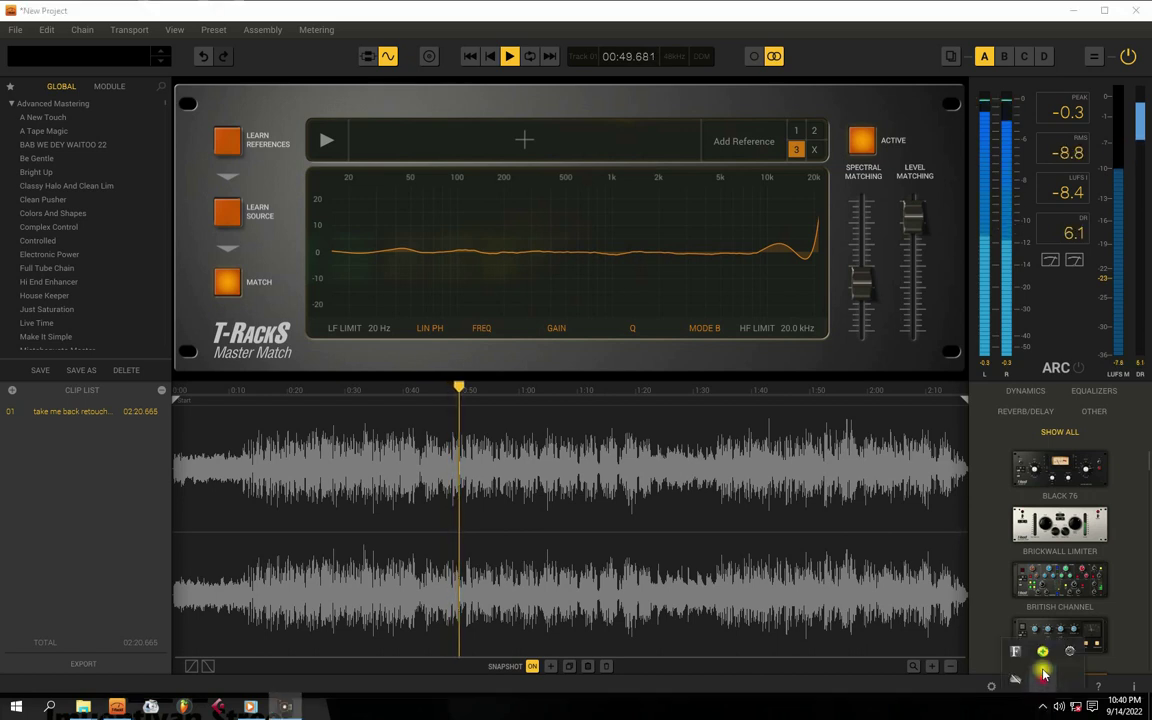